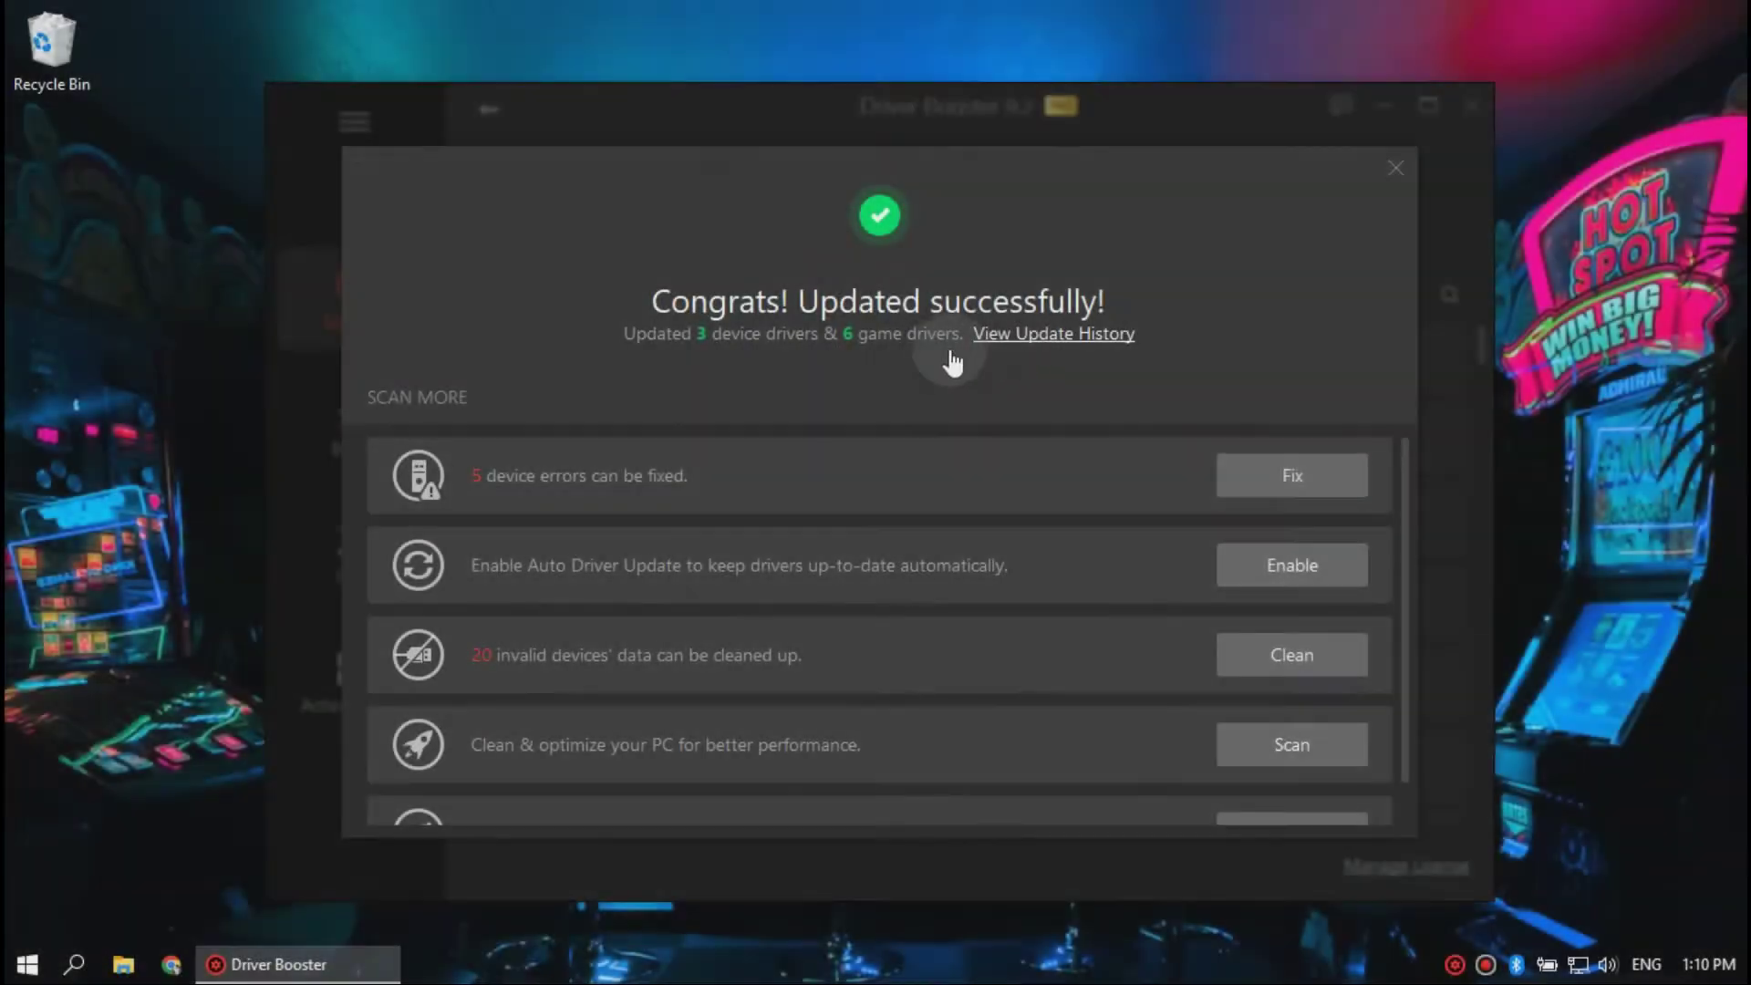
{"action": "scroll", "coordinate": [817, 478], "scroll_direction": "down", "scroll_amount": 1}
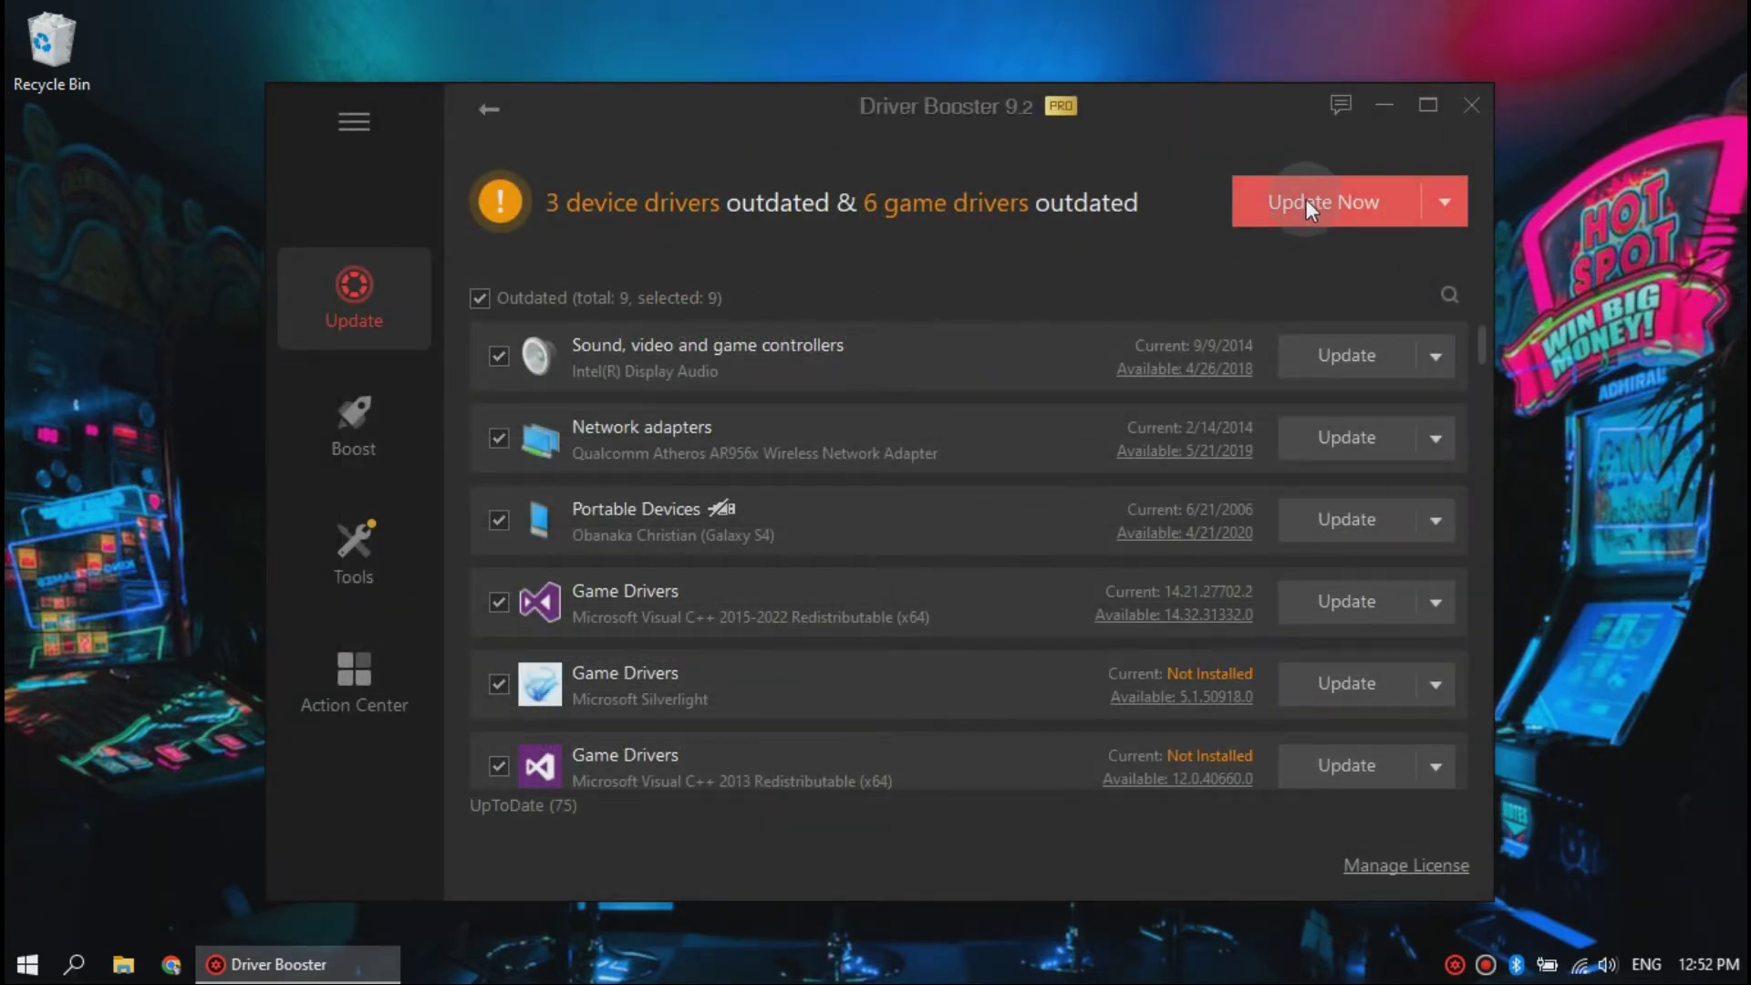
Start updating all nine outdated drivers, 3 device and 6 game drivers, at once
{"action": "left_click", "coordinate": [1306, 203]}
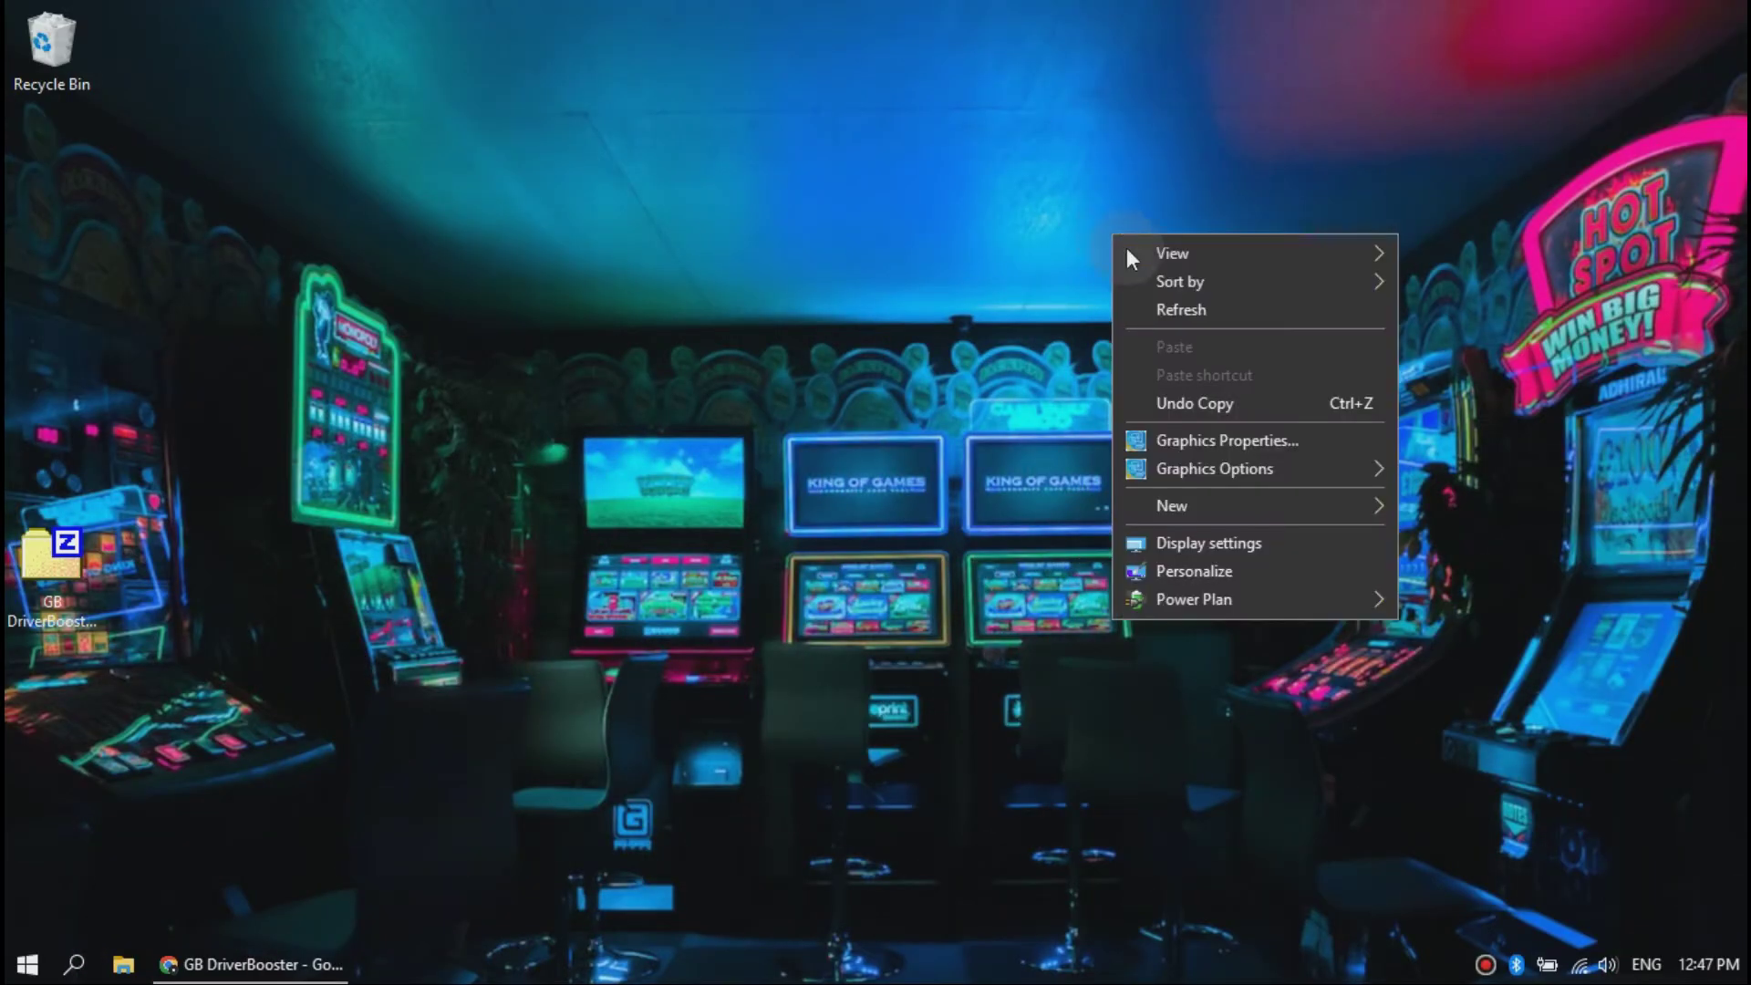
Download GB DriverBooster.zip from MediaFire and copy it onto the desktop
{"action": "left_click", "coordinate": [1177, 312]}
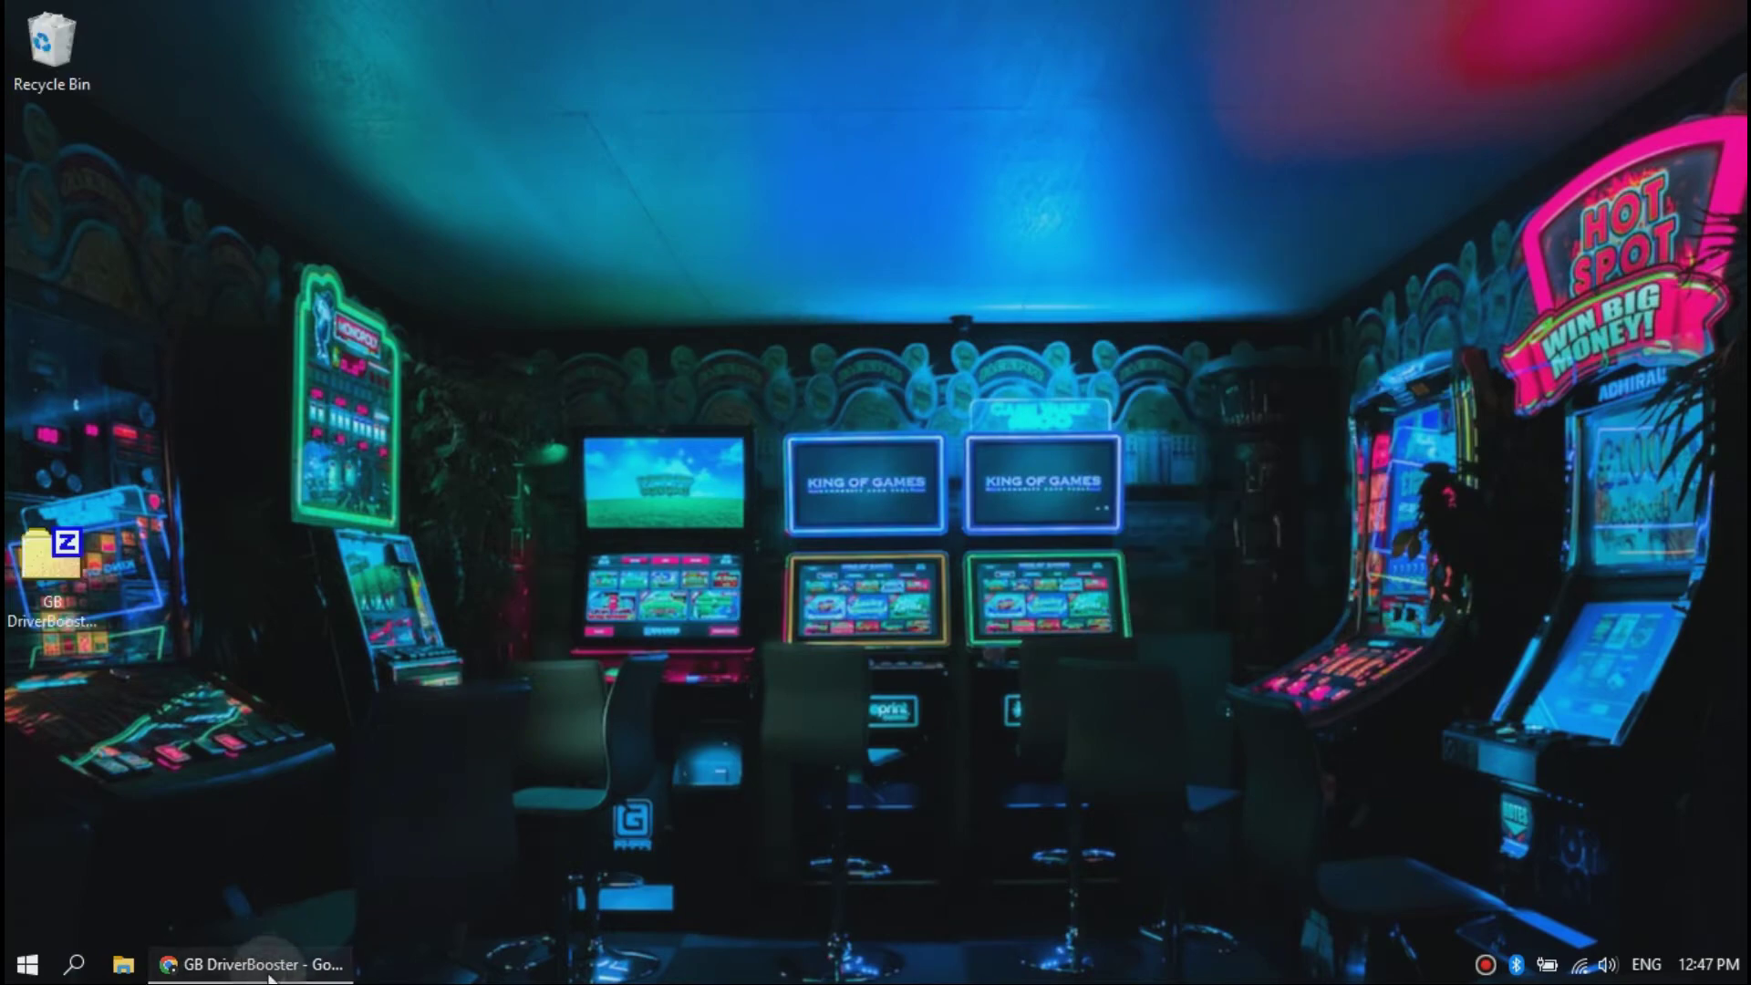
{"action": "left_click", "coordinate": [309, 961]}
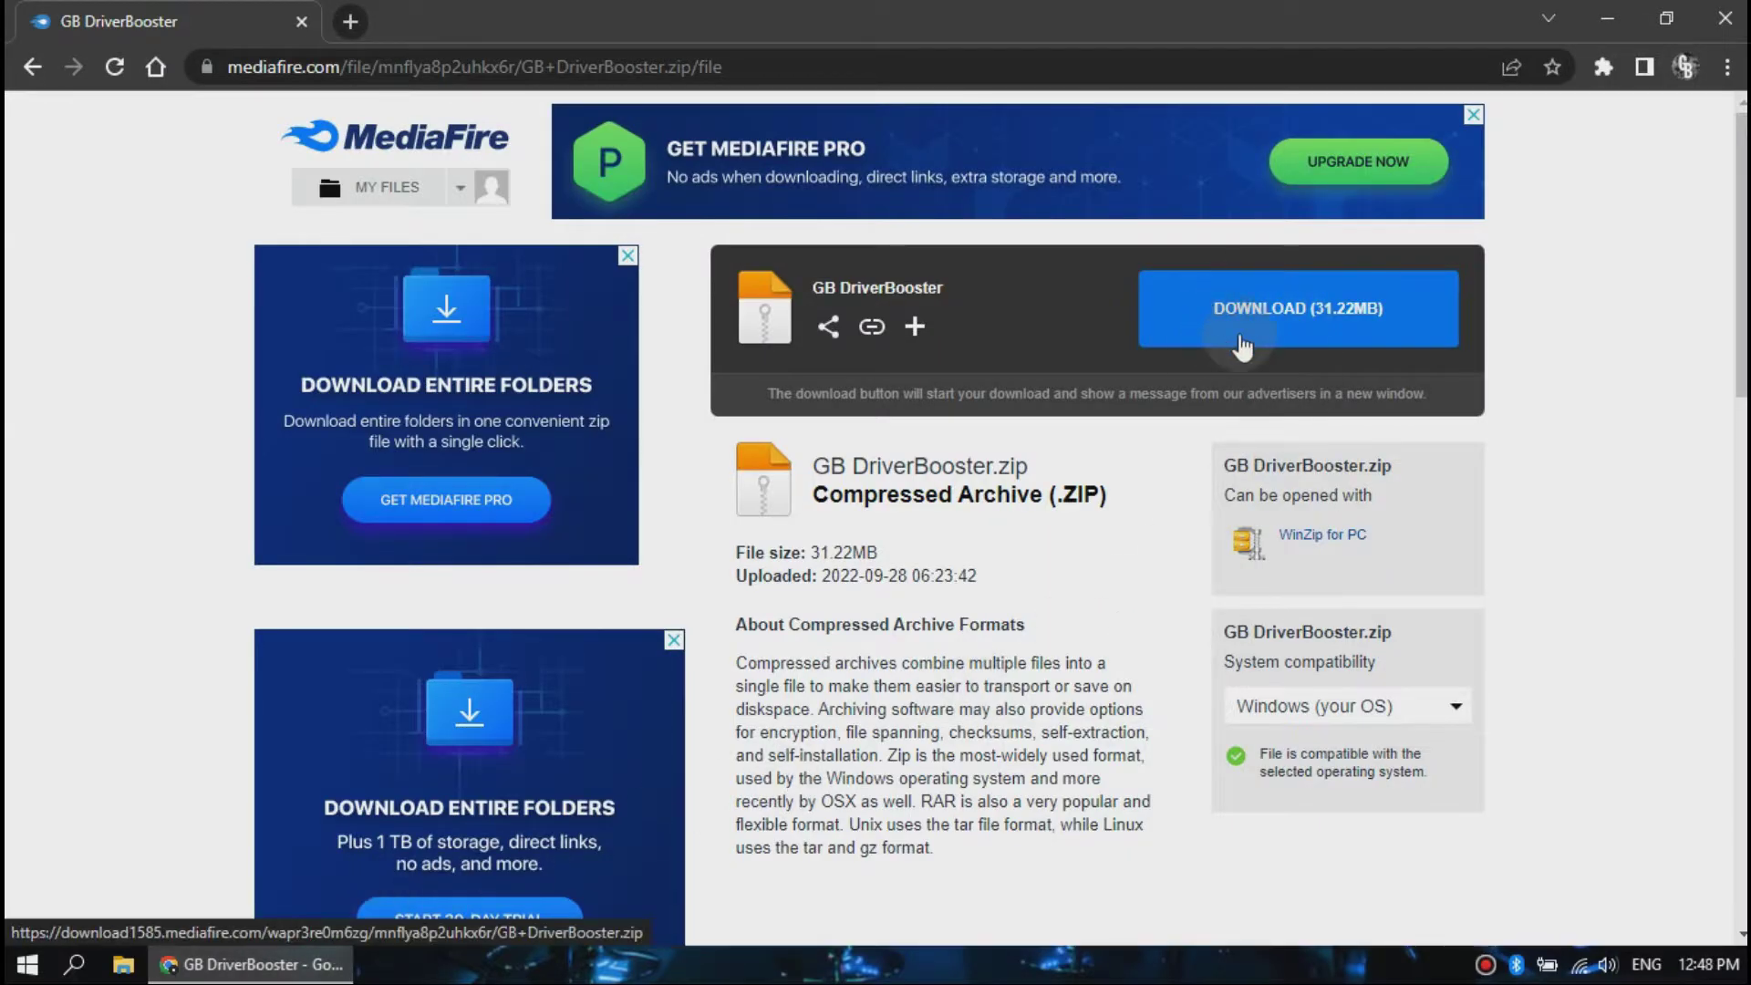
{"action": "left_click", "coordinate": [1293, 313]}
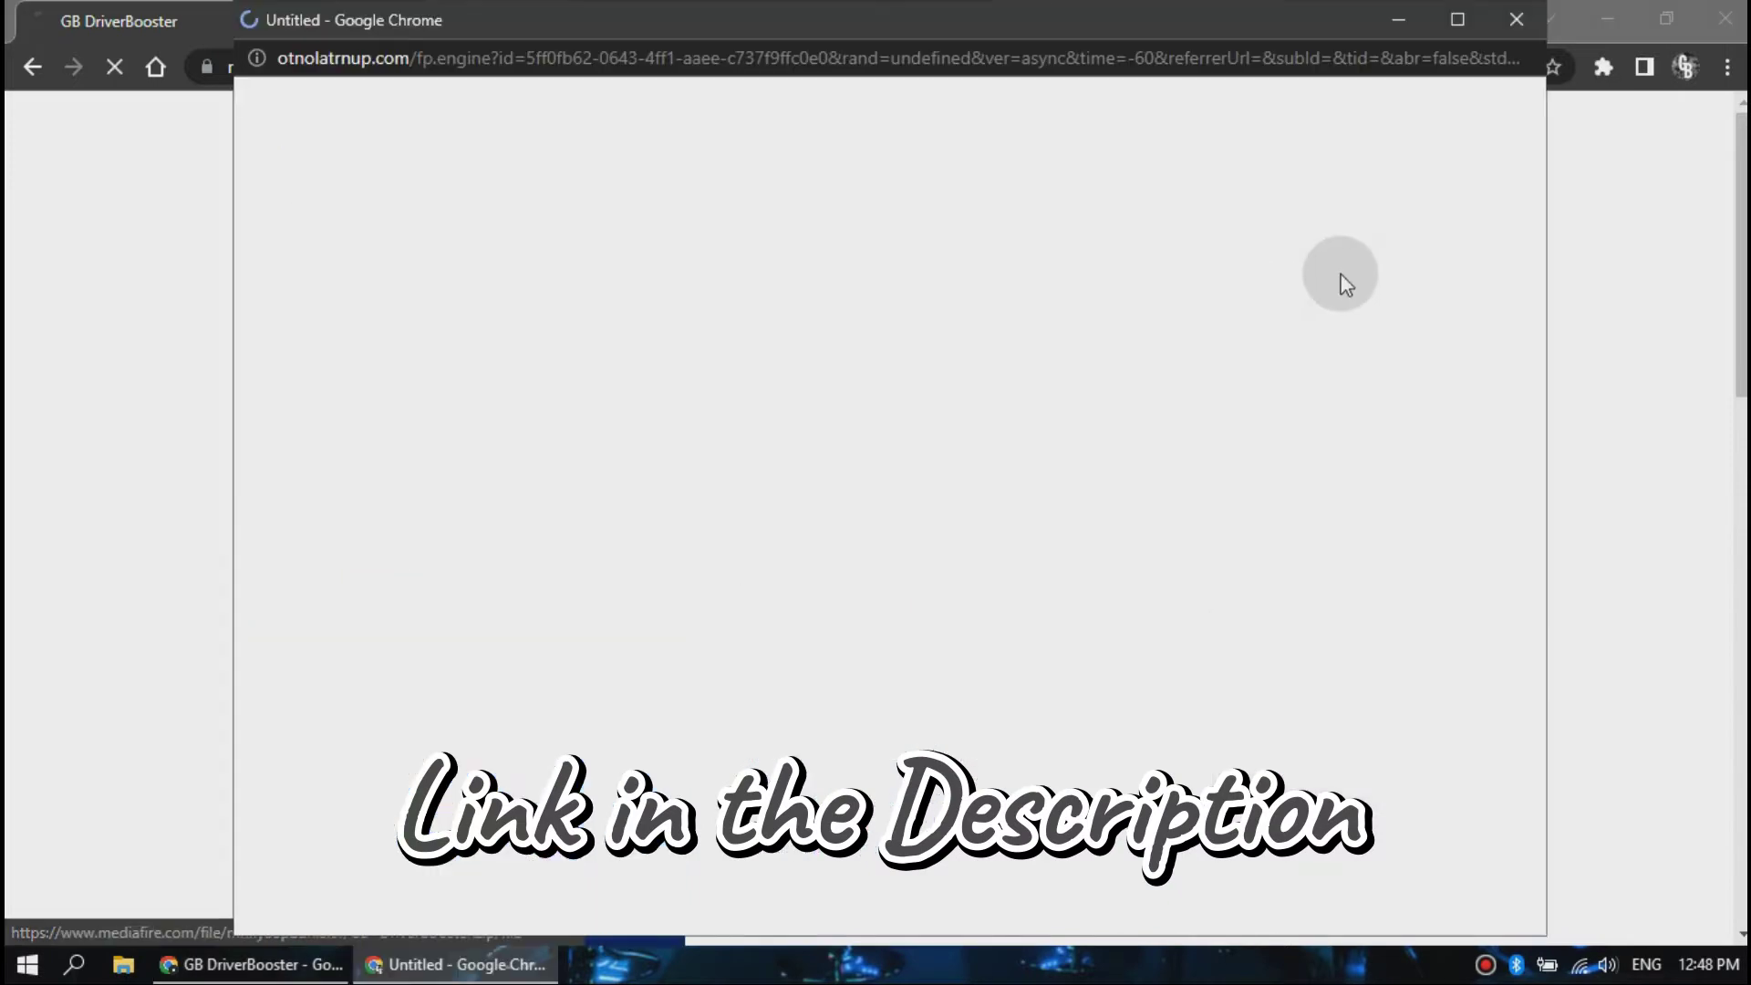
{"action": "left_click", "coordinate": [1514, 22]}
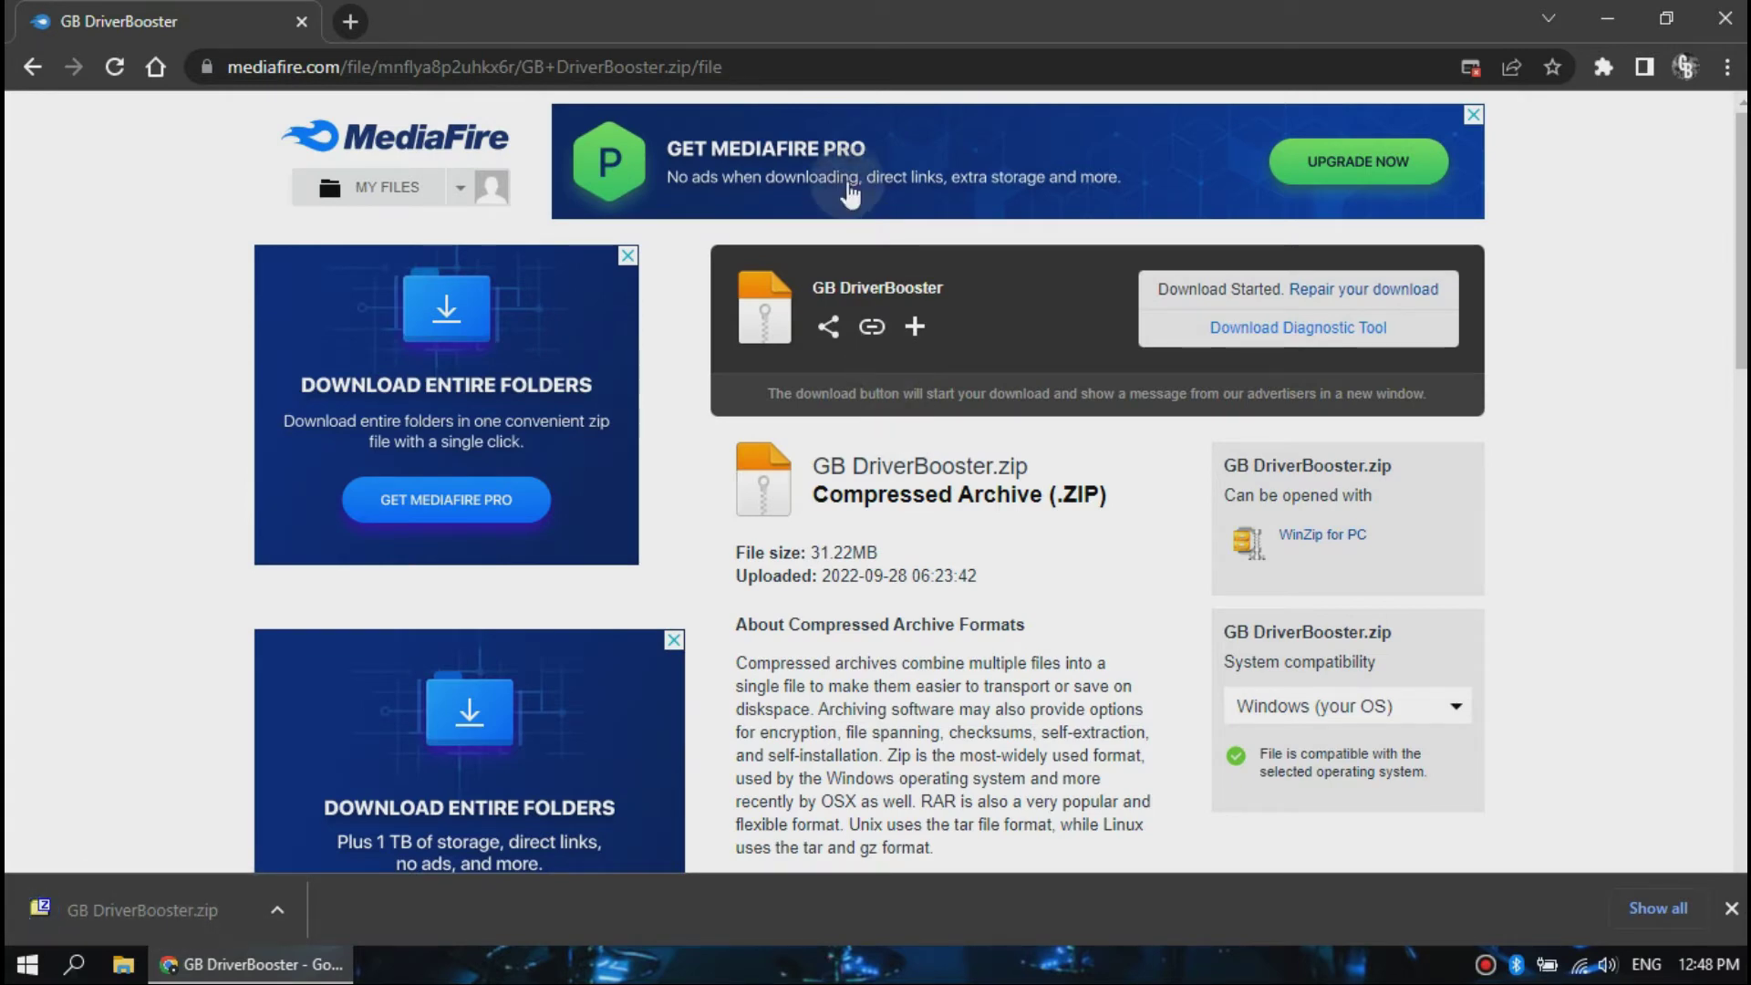
{"action": "double_click", "coordinate": [903, 42]}
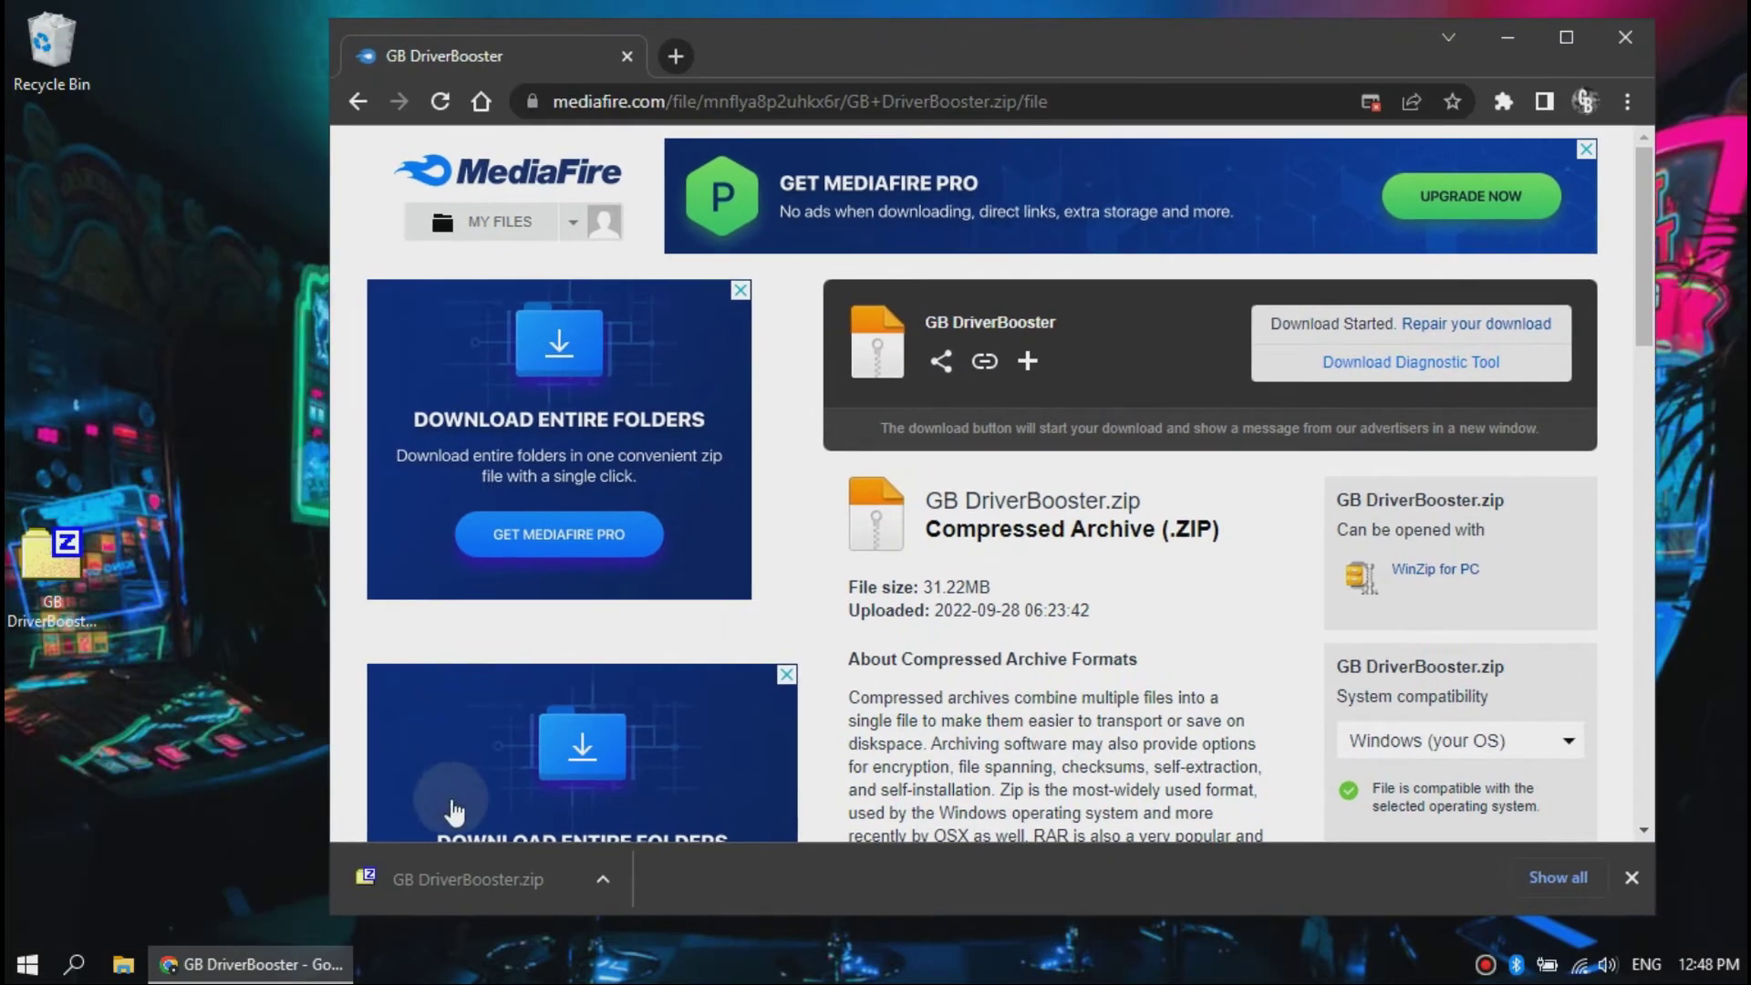
{"action": "left_click_drag", "start_coordinate": [453, 892], "coordinate": [222, 430]}
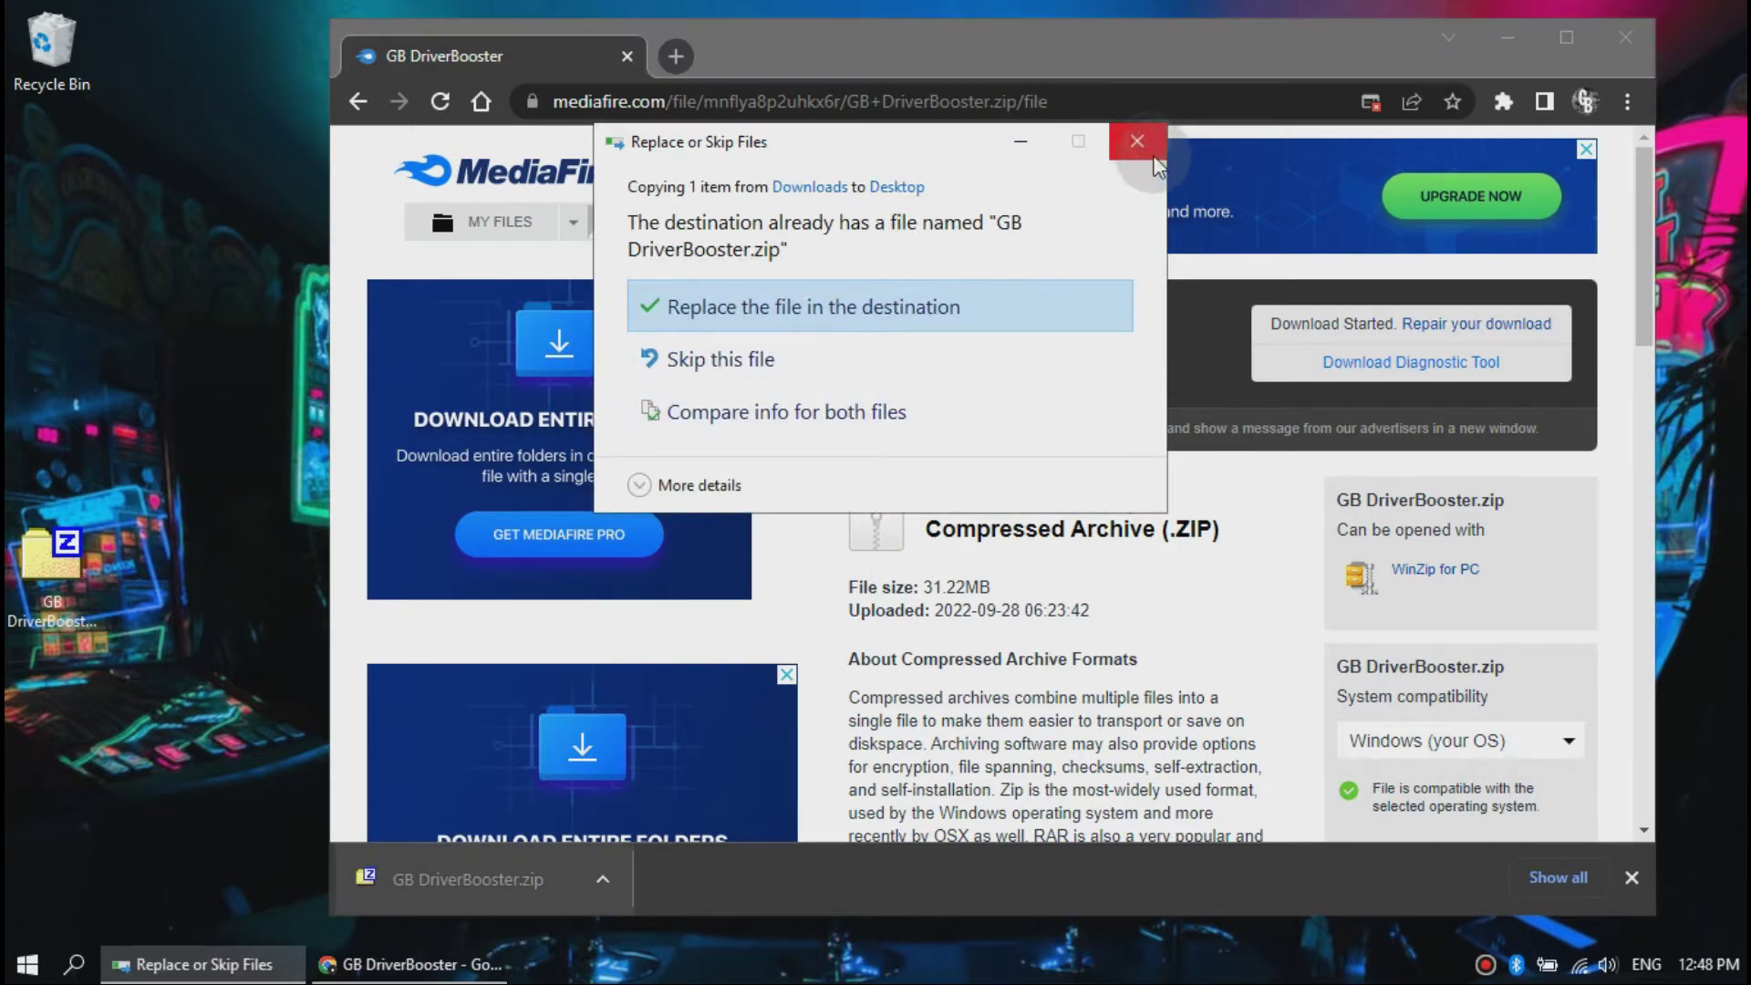
Dismiss the file replacement prompt, close the browser, and move the zip to the top centre
{"action": "left_click", "coordinate": [1133, 140]}
{"action": "left_click", "coordinate": [1622, 41]}
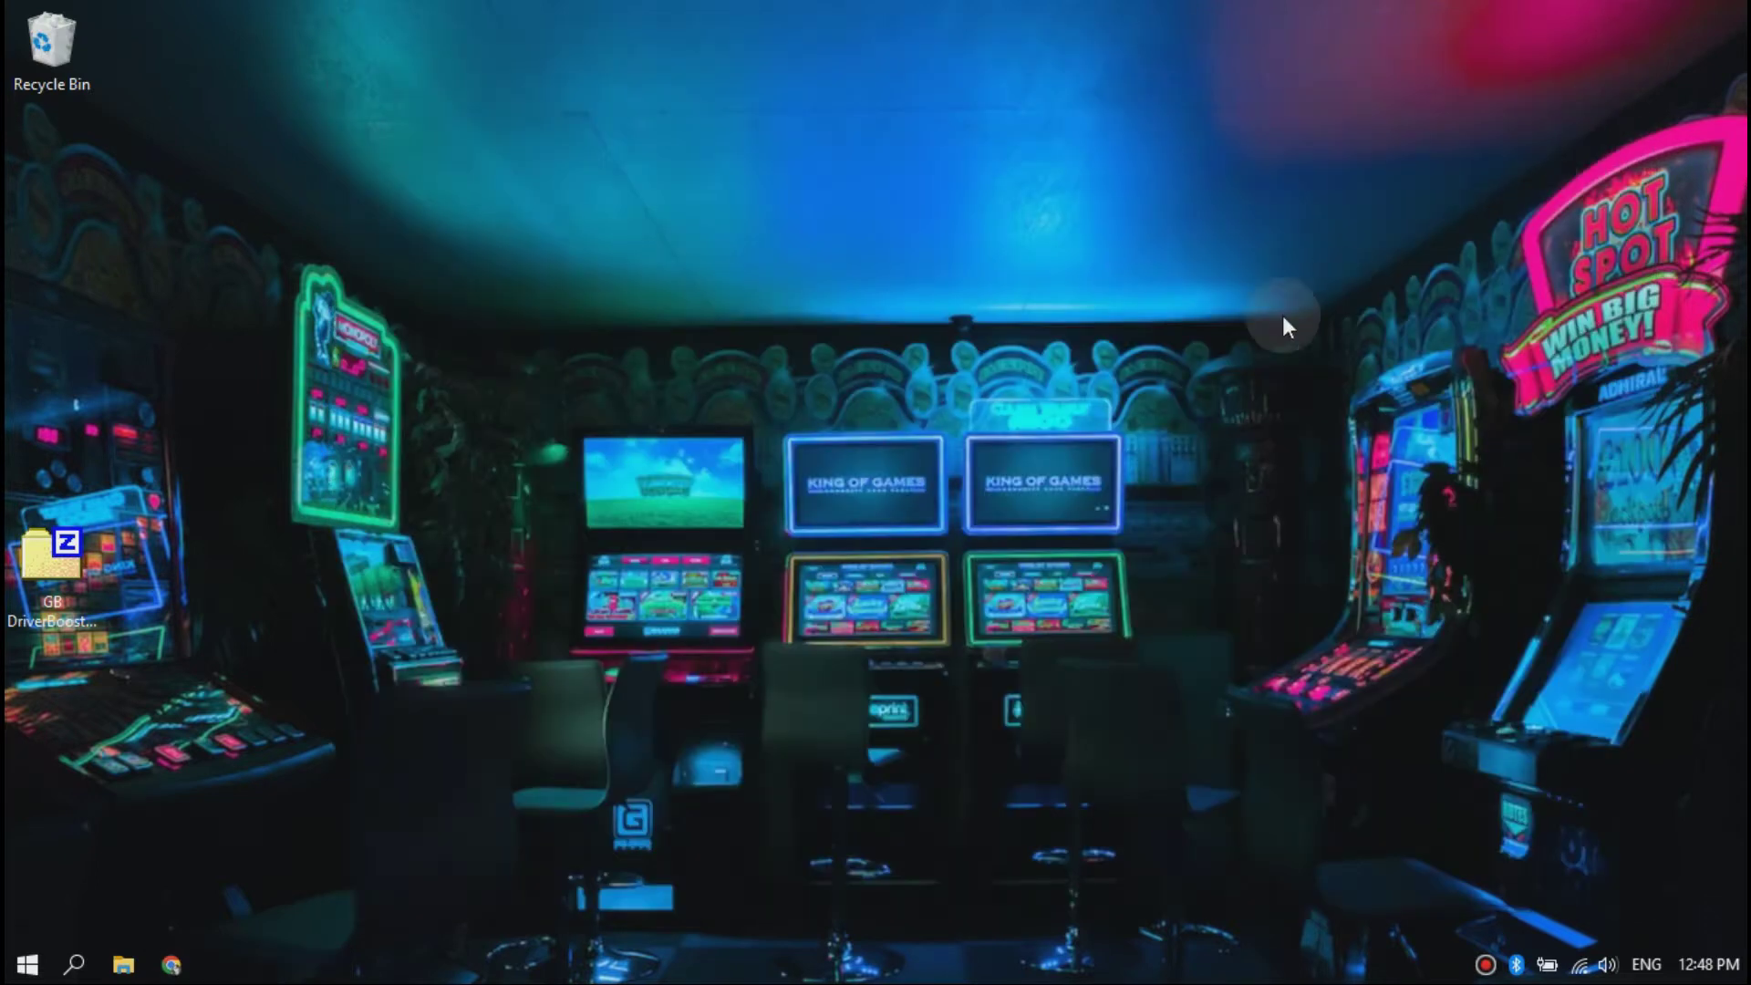
{"action": "left_click_drag", "start_coordinate": [55, 569], "coordinate": [902, 225]}
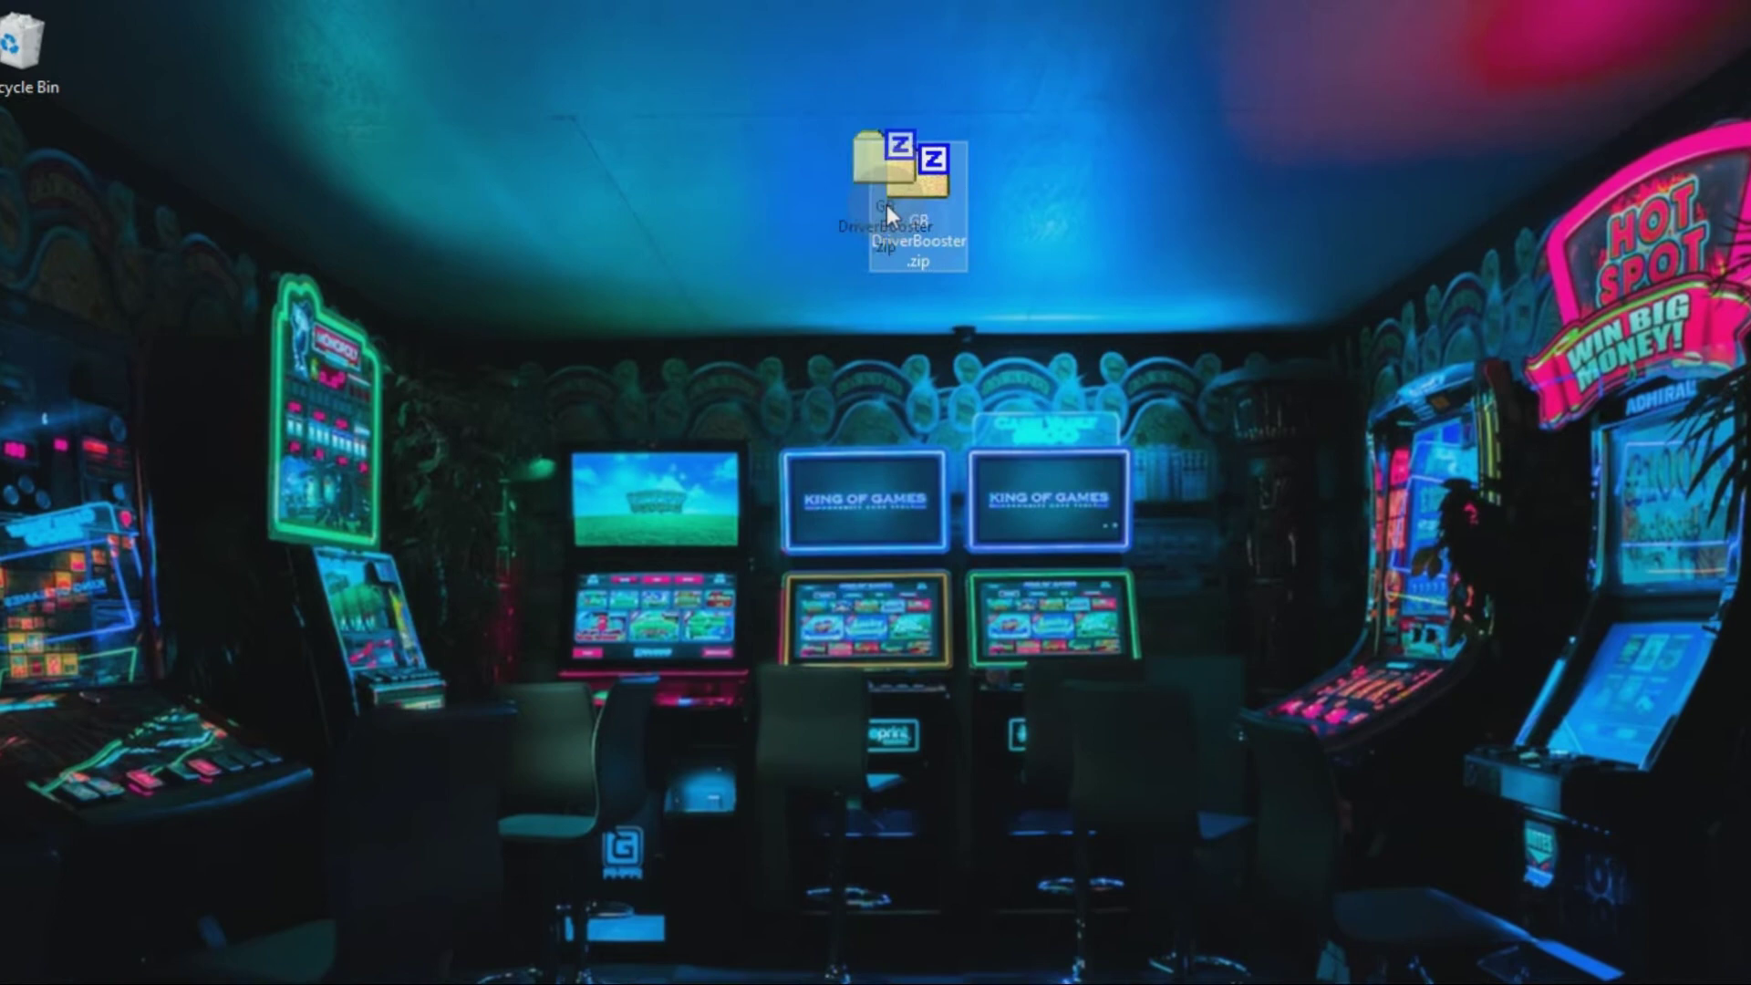
Extract the zip with 7-Zip into a GB DriverBooster folder beside it, then open the folder
{"action": "right_click", "coordinate": [887, 219]}
{"action": "mouse_move", "coordinate": [981, 396]}
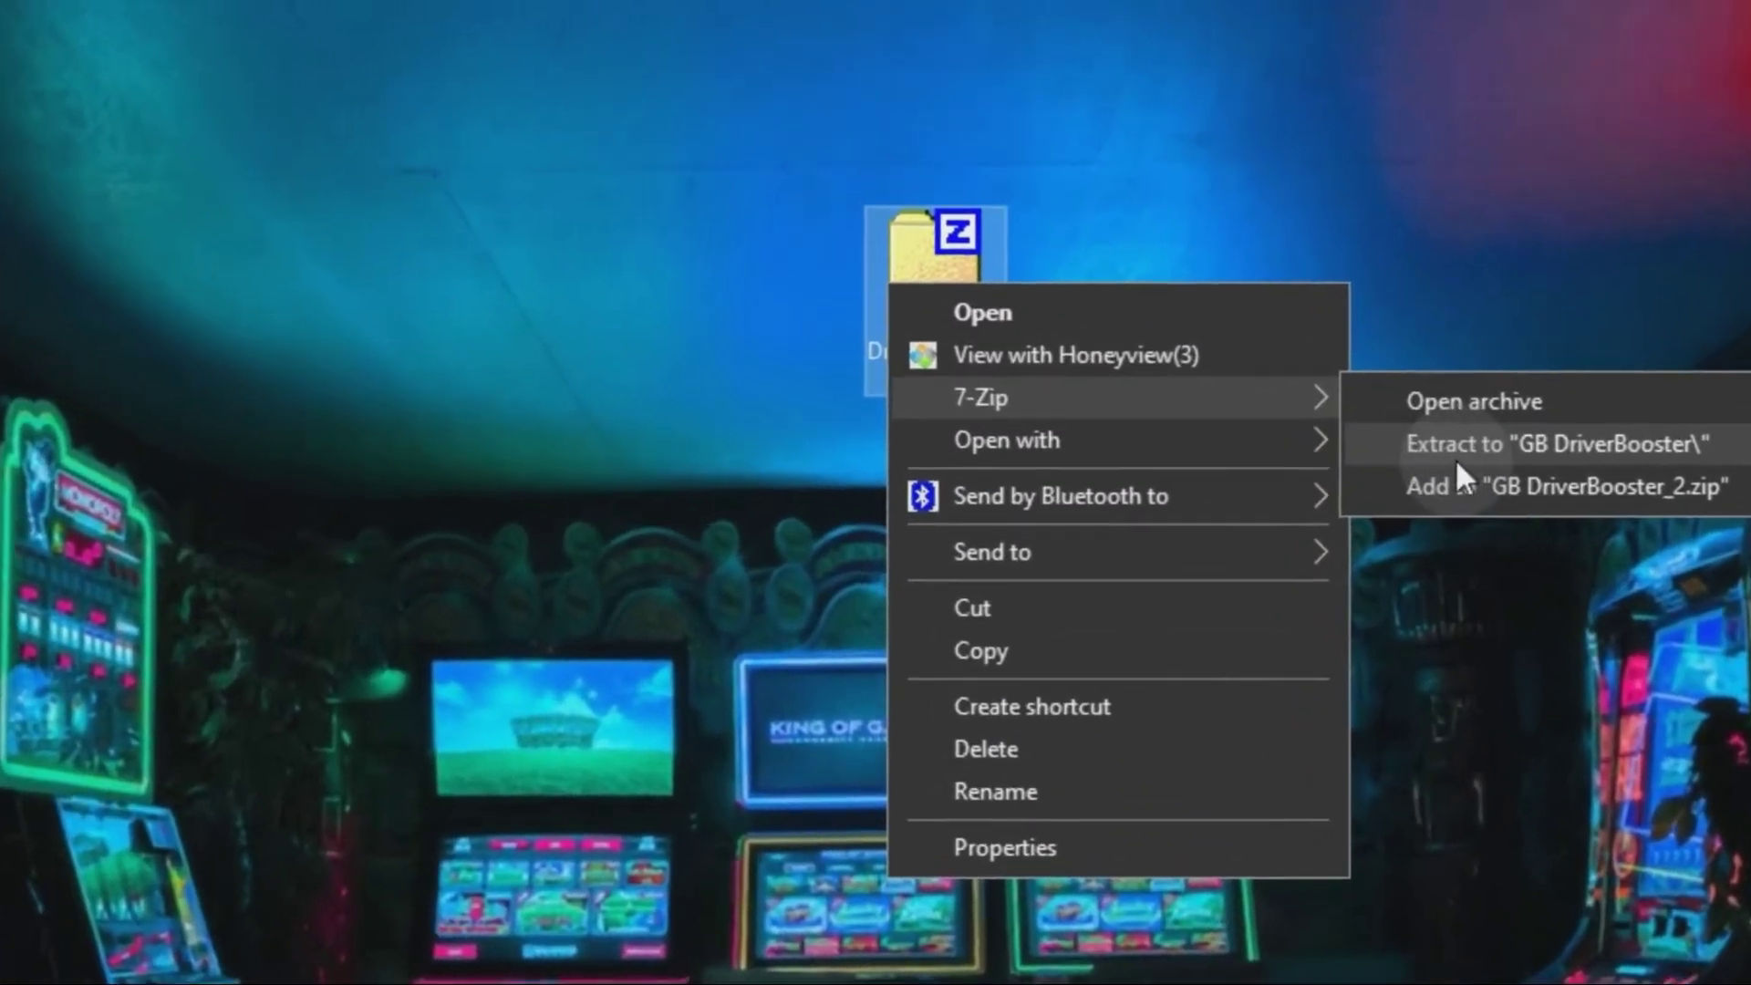
{"action": "left_click", "coordinate": [1493, 485]}
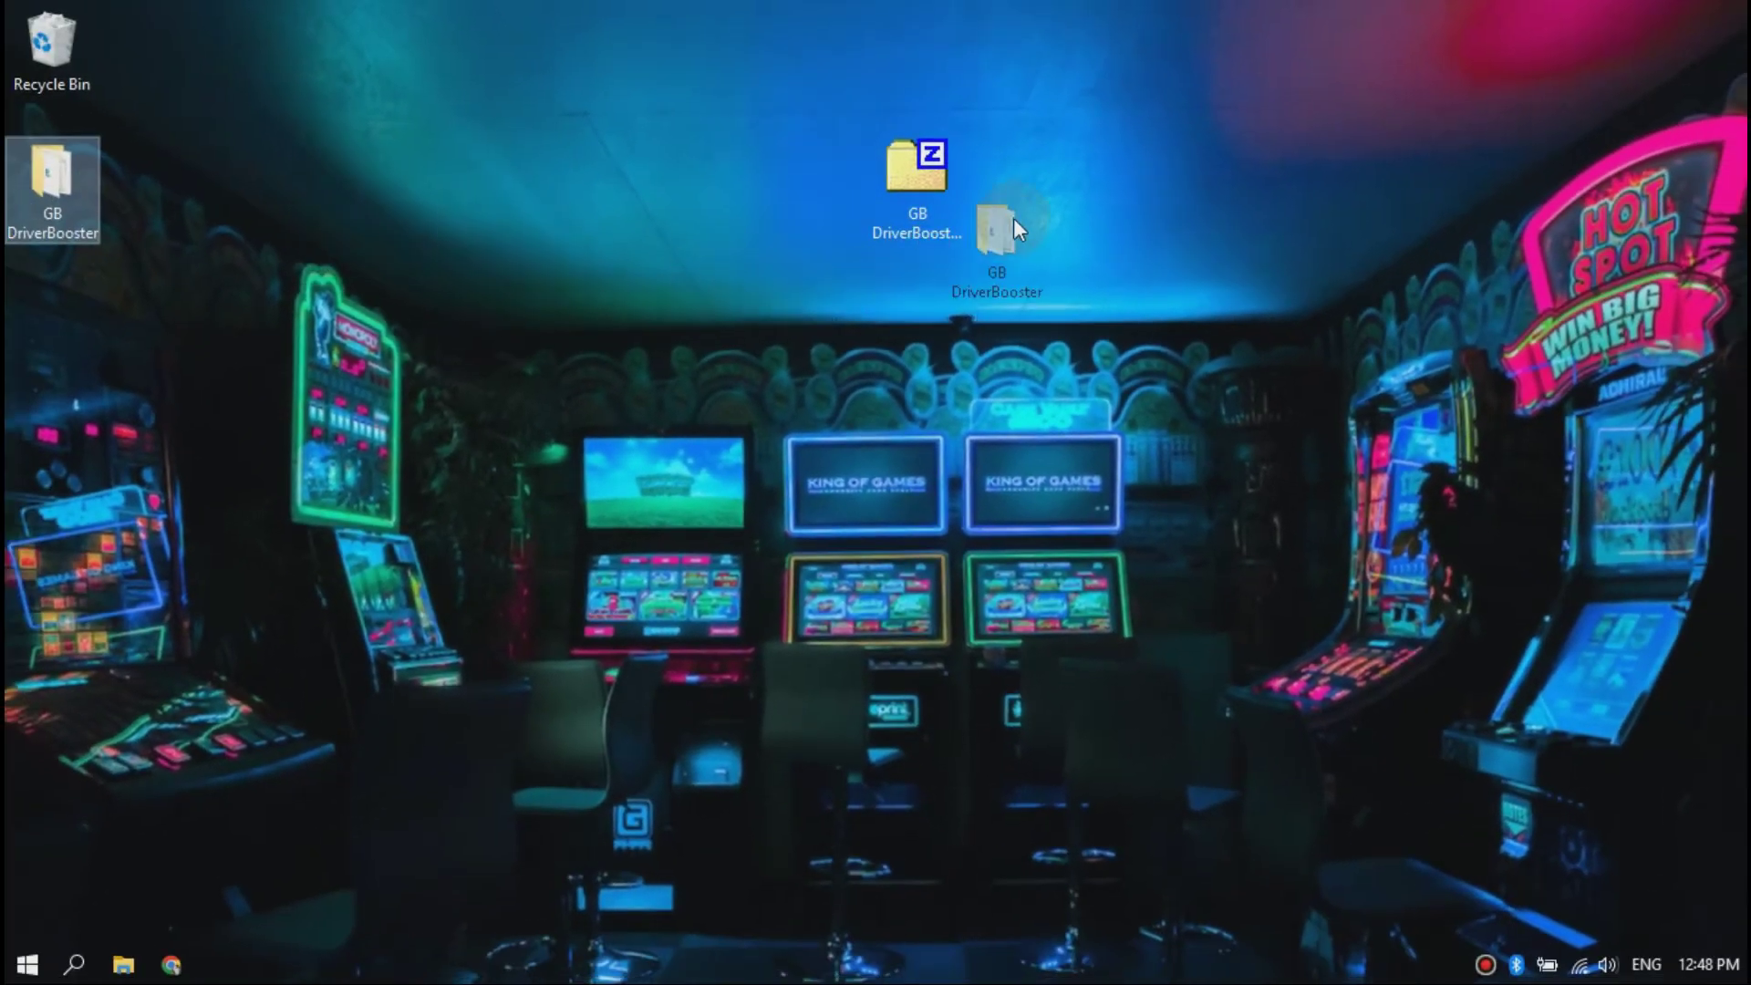
{"action": "mouse_move", "coordinate": [56, 192]}
{"action": "left_mouse_down"}
{"action": "mouse_move", "coordinate": [1014, 218]}
{"action": "mouse_move", "coordinate": [833, 201]}
{"action": "left_mouse_up"}
{"action": "left_click_drag", "start_coordinate": [993, 212], "coordinate": [937, 220]}
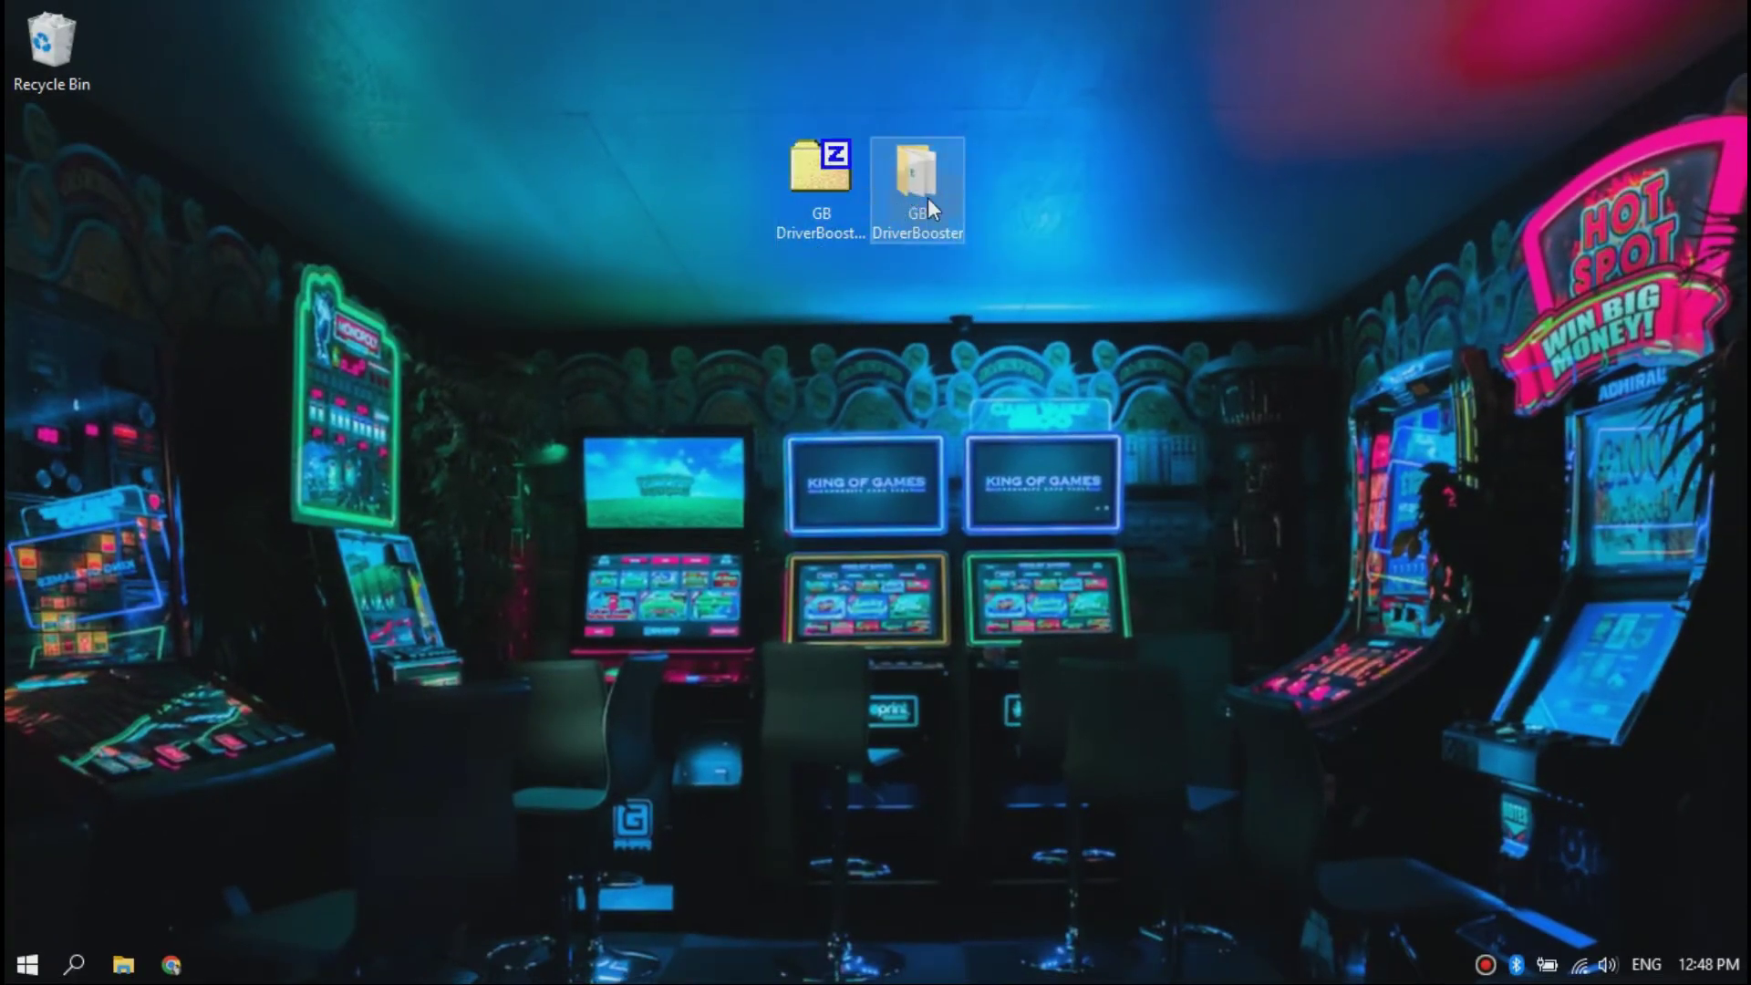
{"action": "right_click", "coordinate": [928, 197]}
{"action": "left_click", "coordinate": [980, 213]}
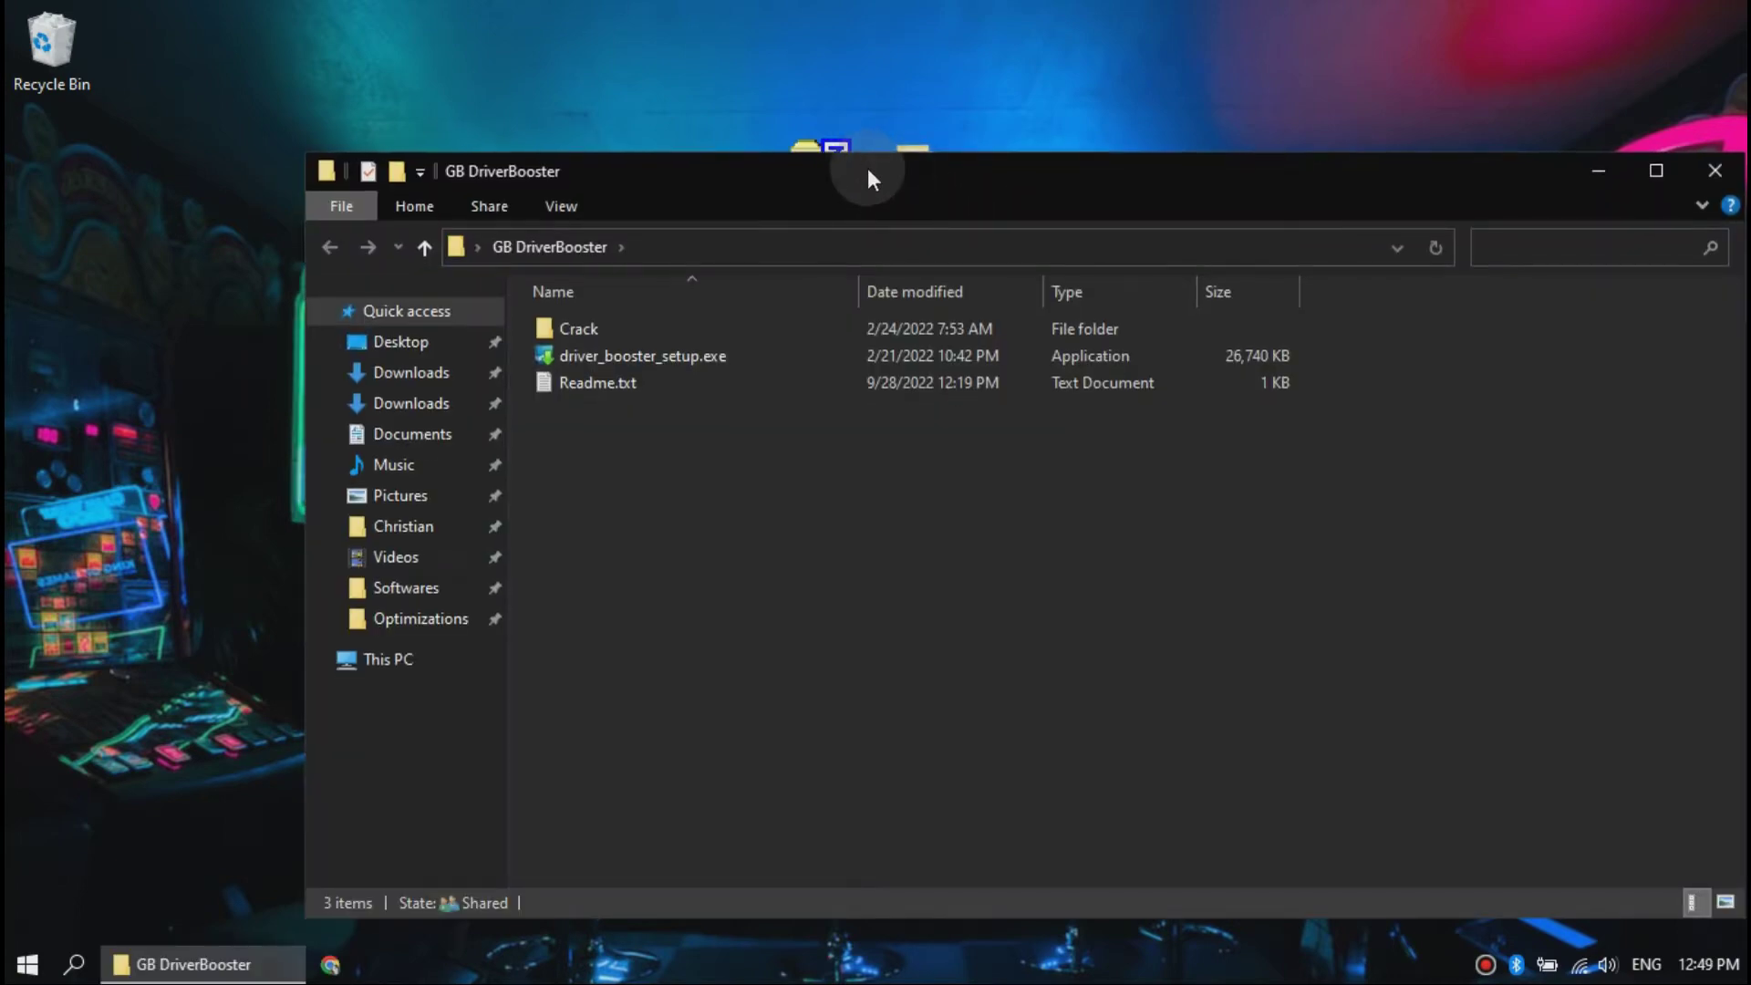
Maximize the GB DriverBooster folder window and run driver_booster_setup.exe as administrator
{"action": "left_click_drag", "start_coordinate": [867, 172], "coordinate": [816, 2]}
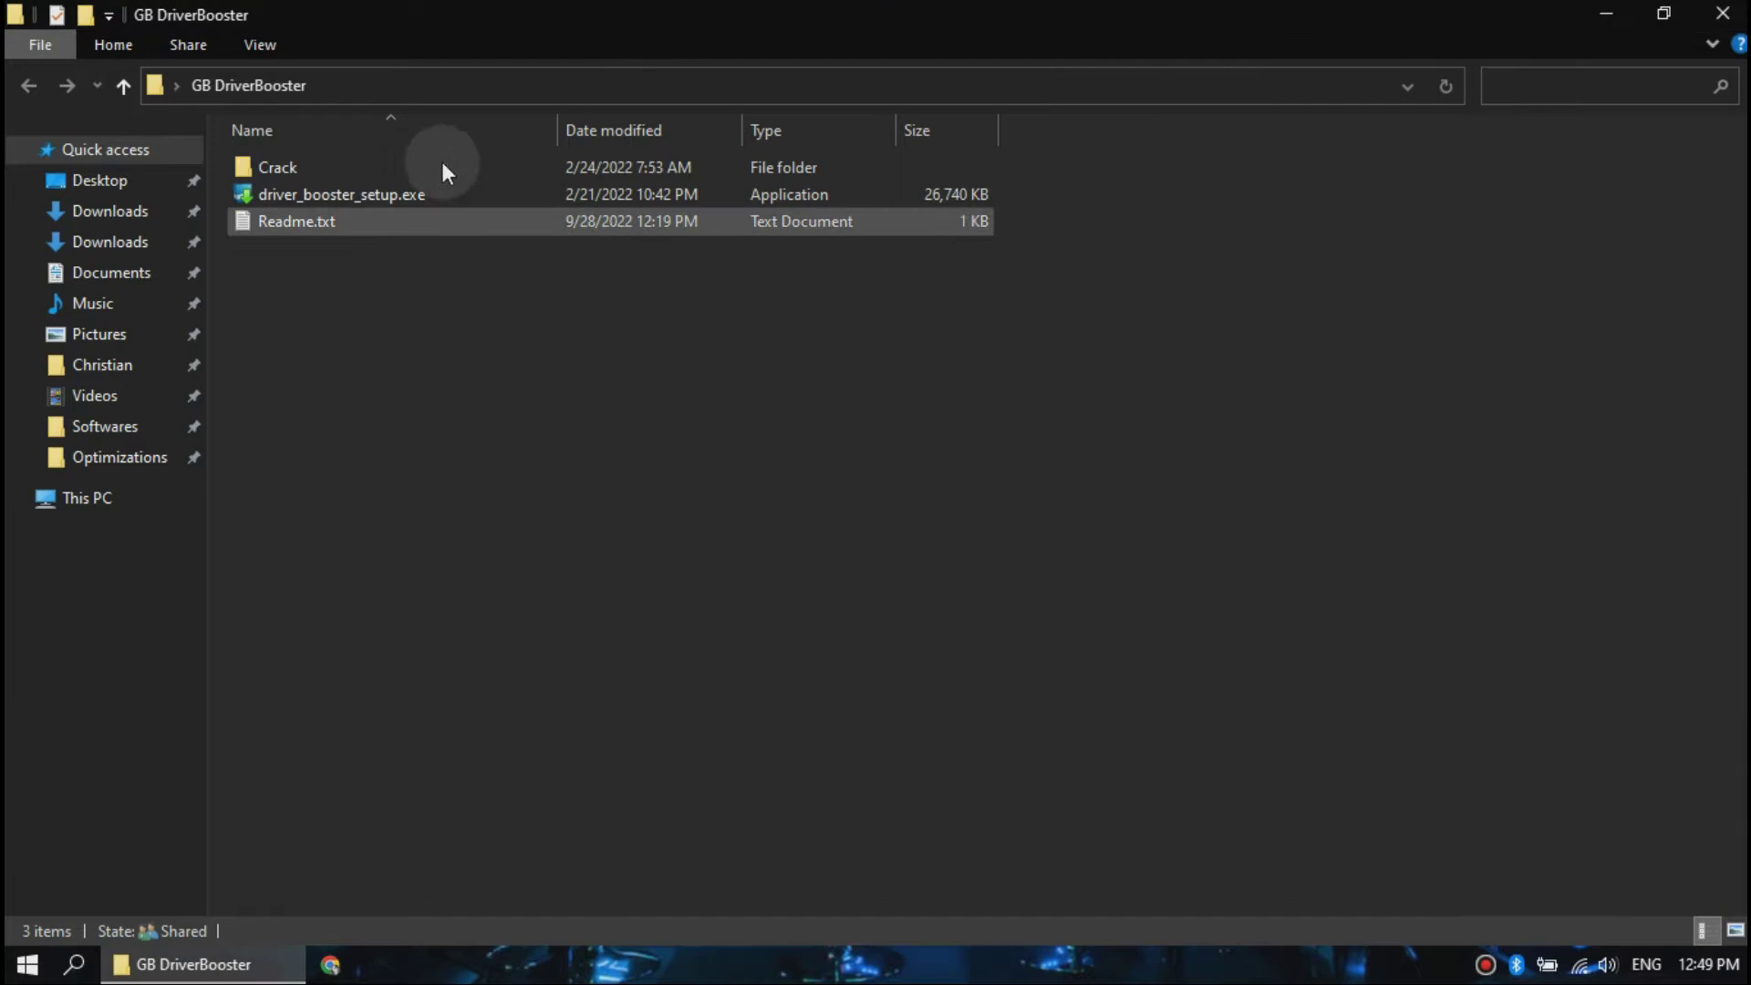
{"action": "left_click", "coordinate": [285, 198]}
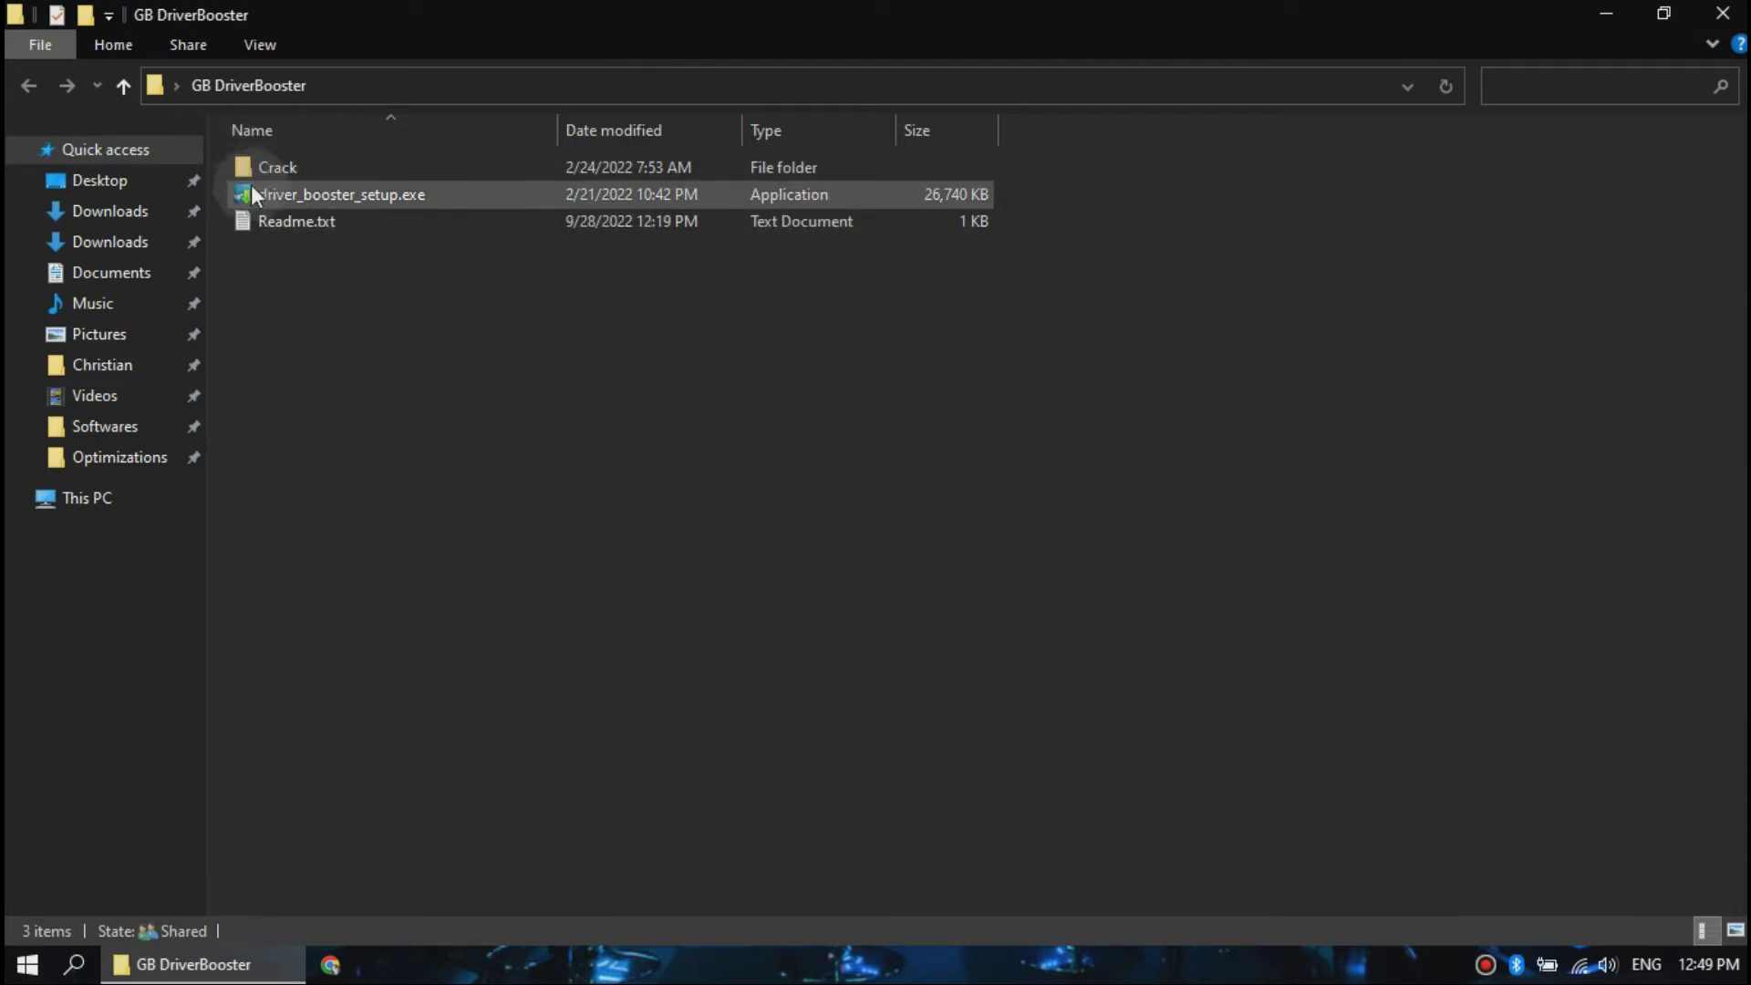
{"action": "right_click", "coordinate": [267, 187]}
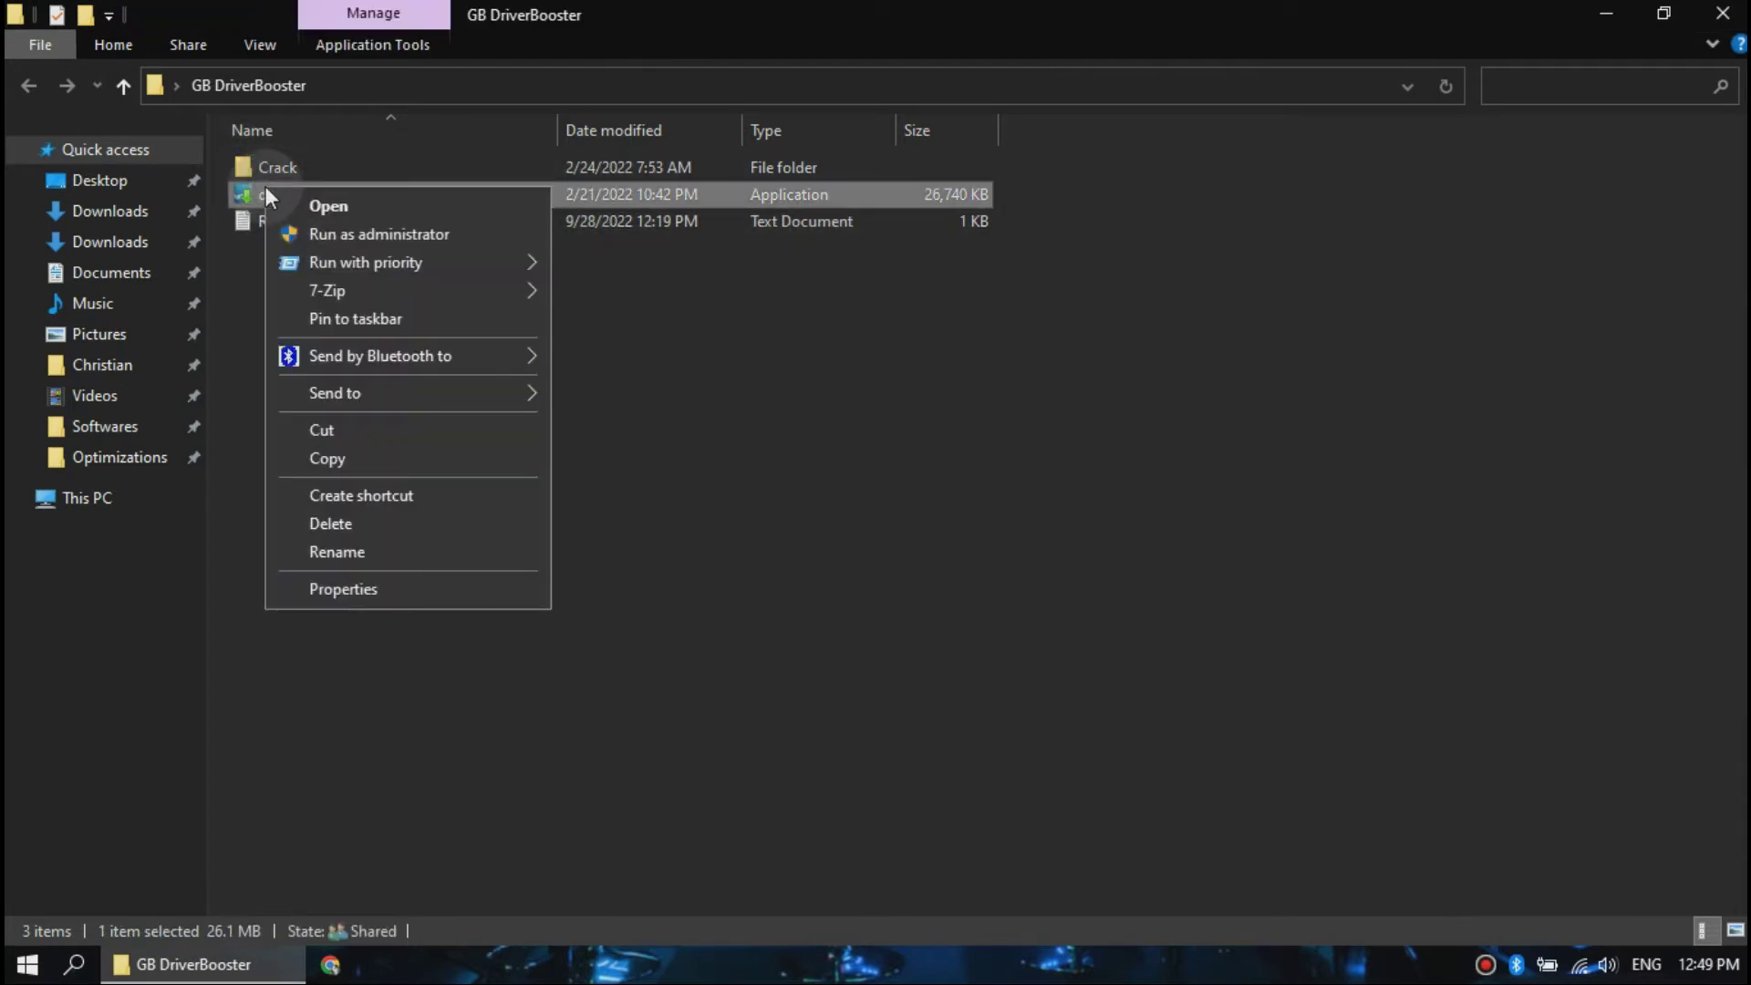
{"action": "left_click", "coordinate": [360, 235]}
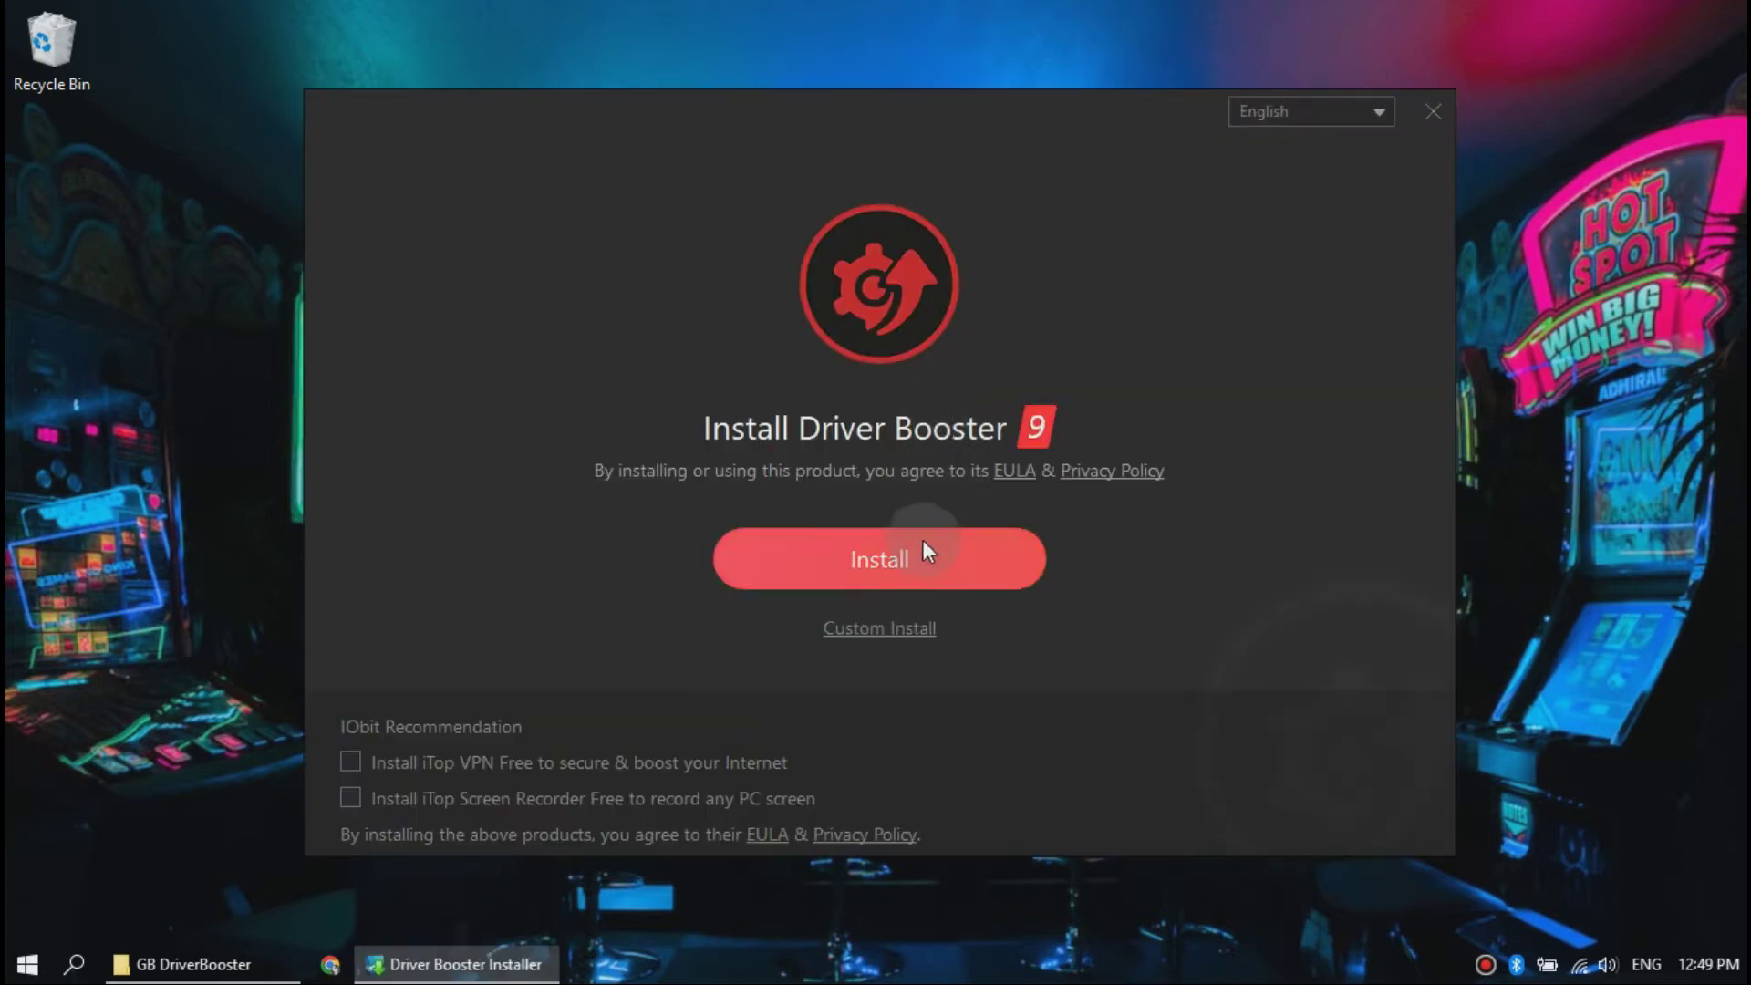
Install Driver Booster 9.2.0, declining Advanced SystemCare and the newsletter; move its shortcut beside the folders
{"action": "left_click", "coordinate": [915, 553]}
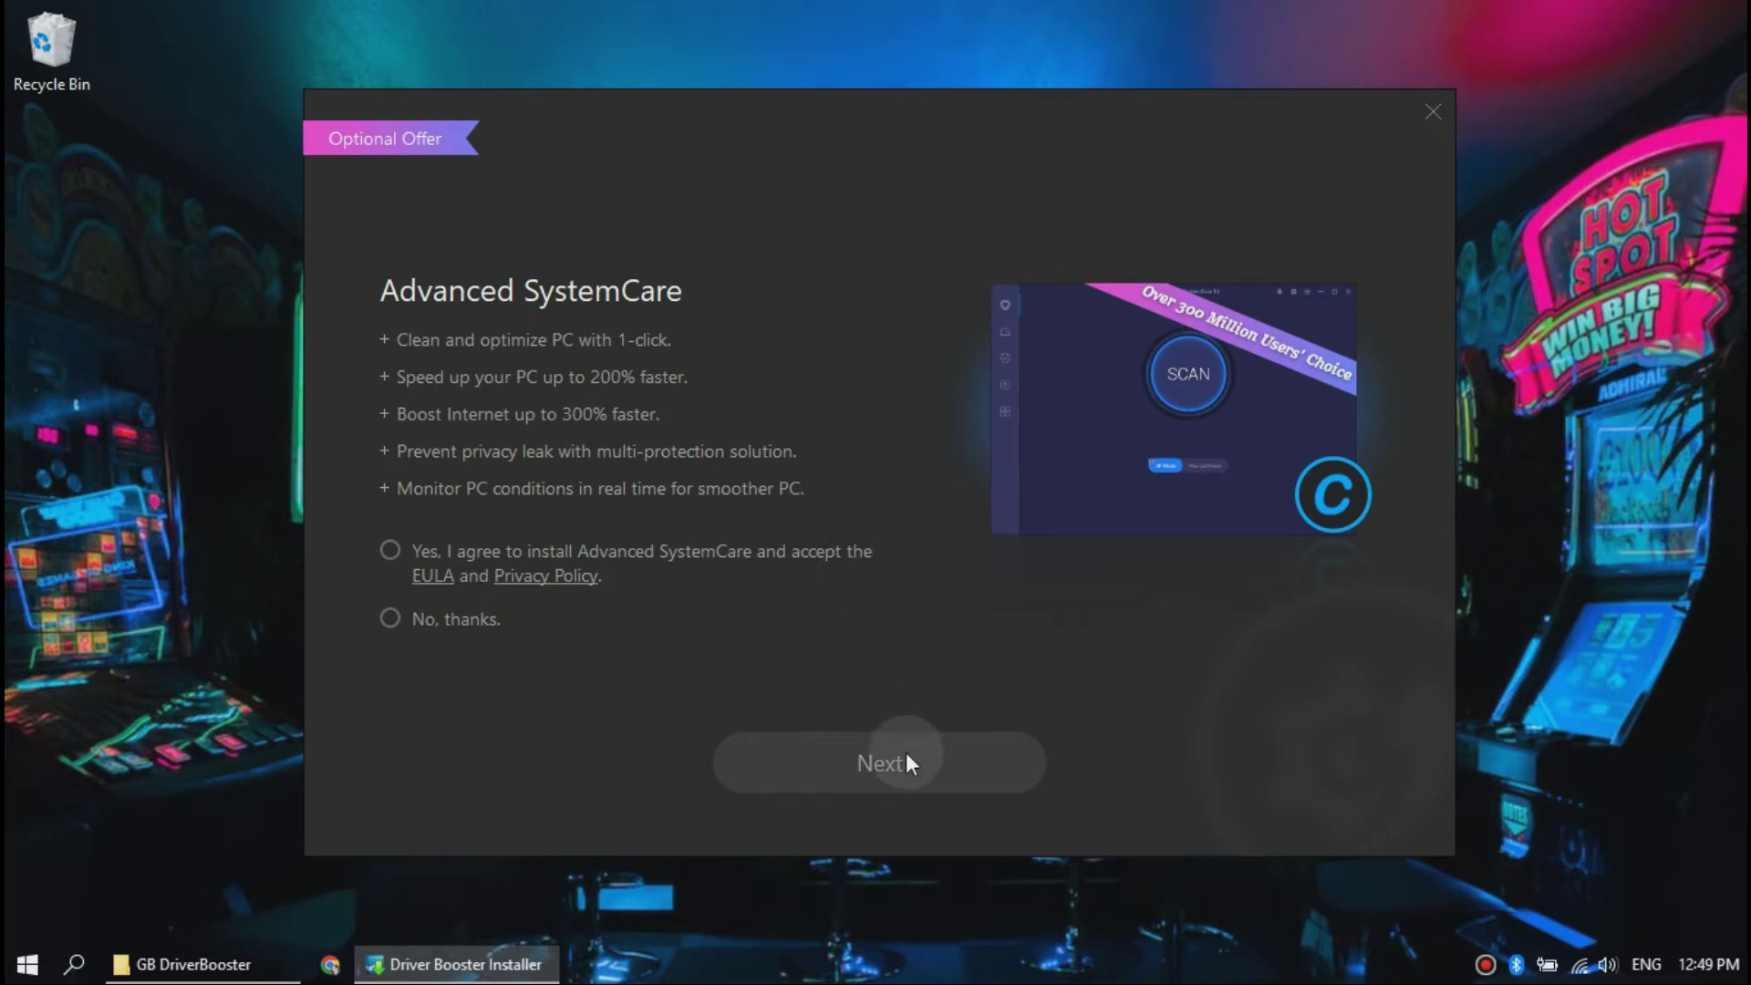
{"action": "left_click", "coordinate": [499, 634]}
{"action": "left_click", "coordinate": [822, 778]}
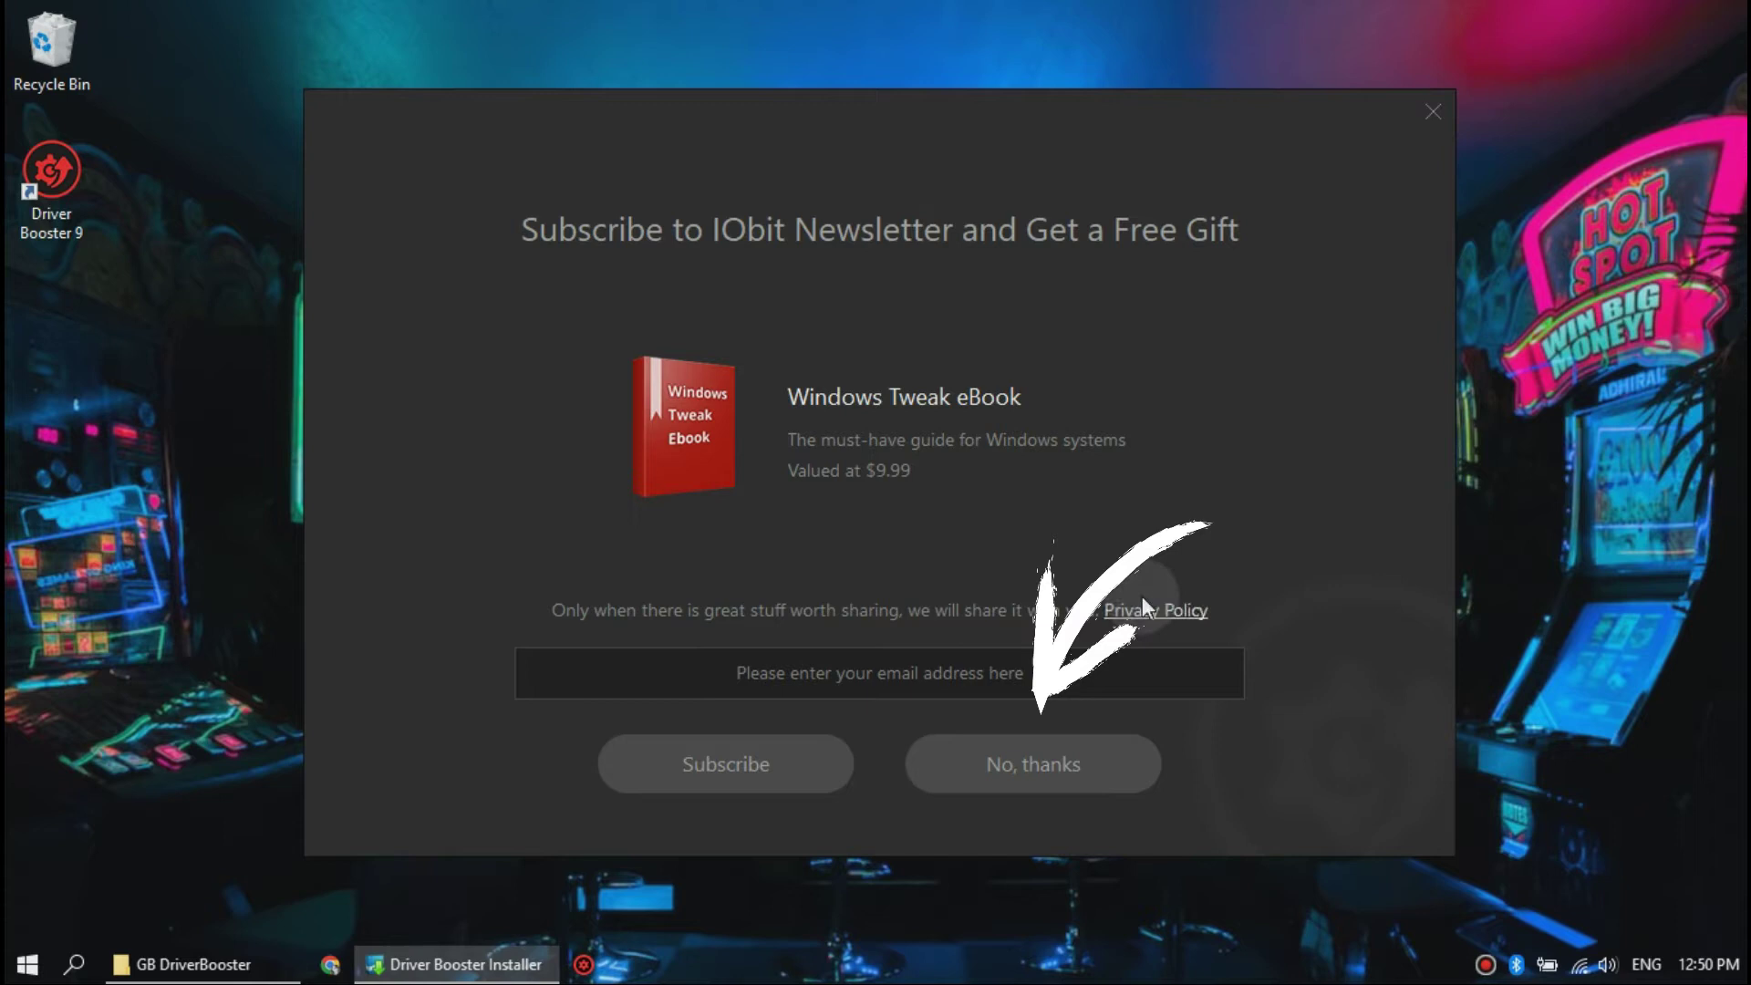
{"action": "left_click", "coordinate": [998, 764]}
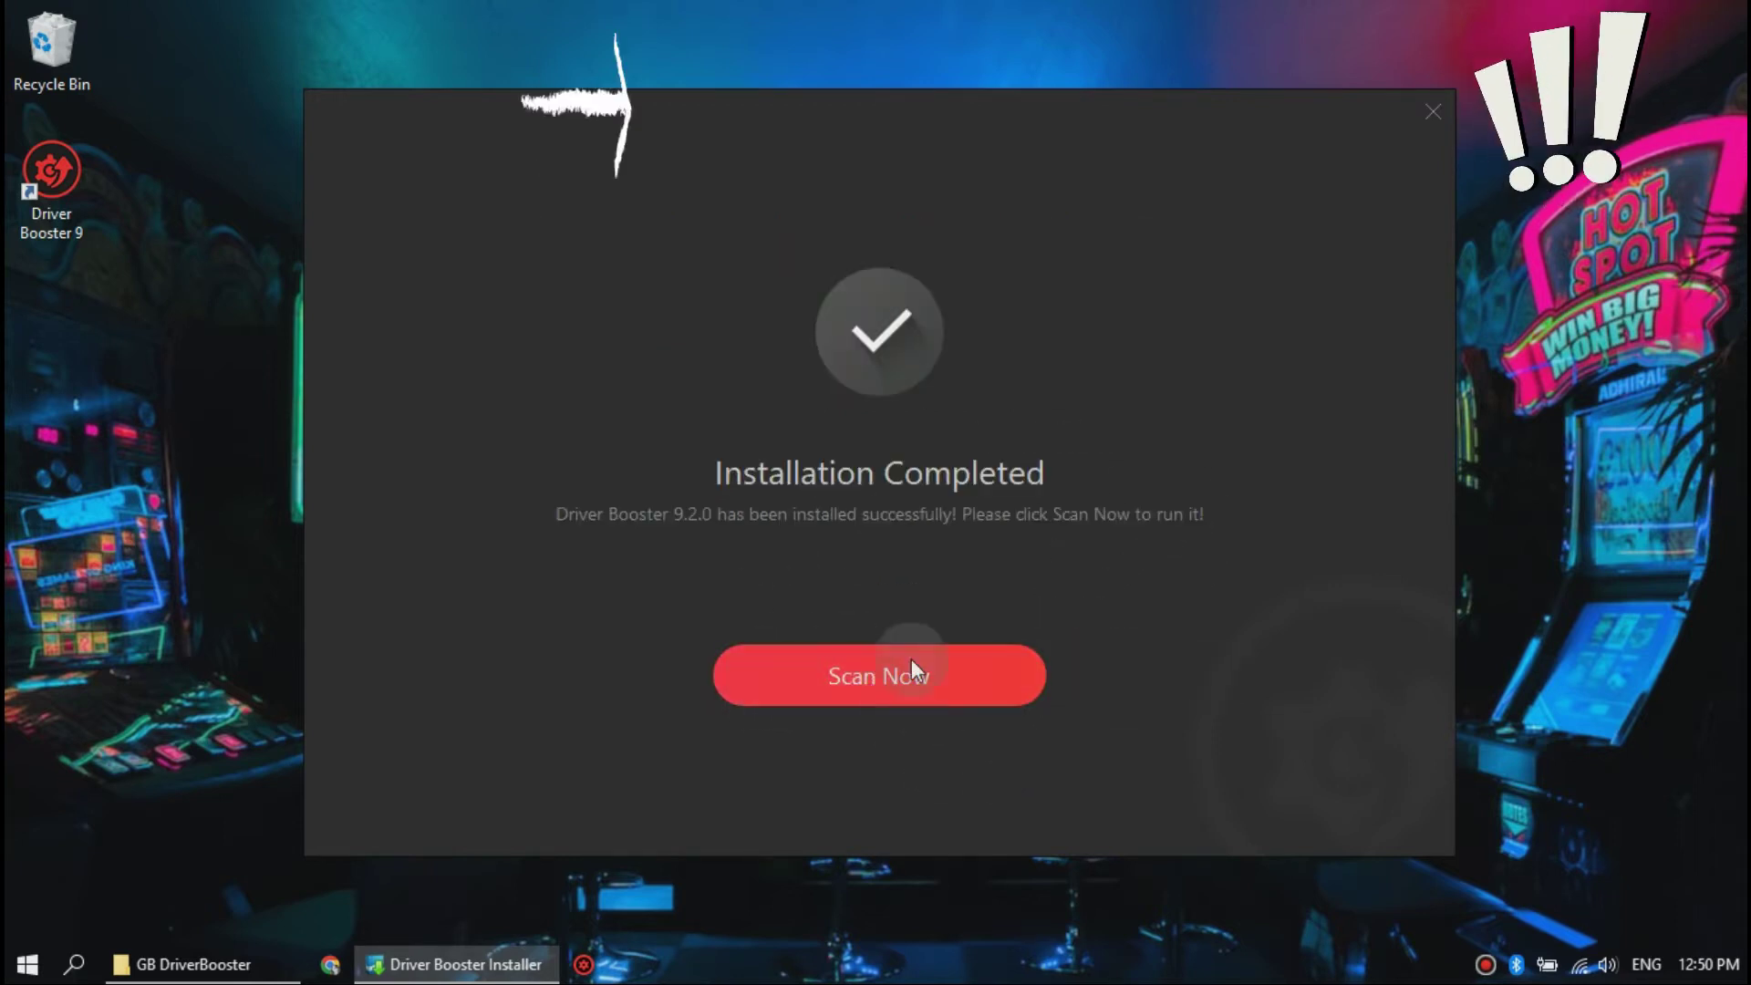
{"action": "left_click", "coordinate": [1430, 113]}
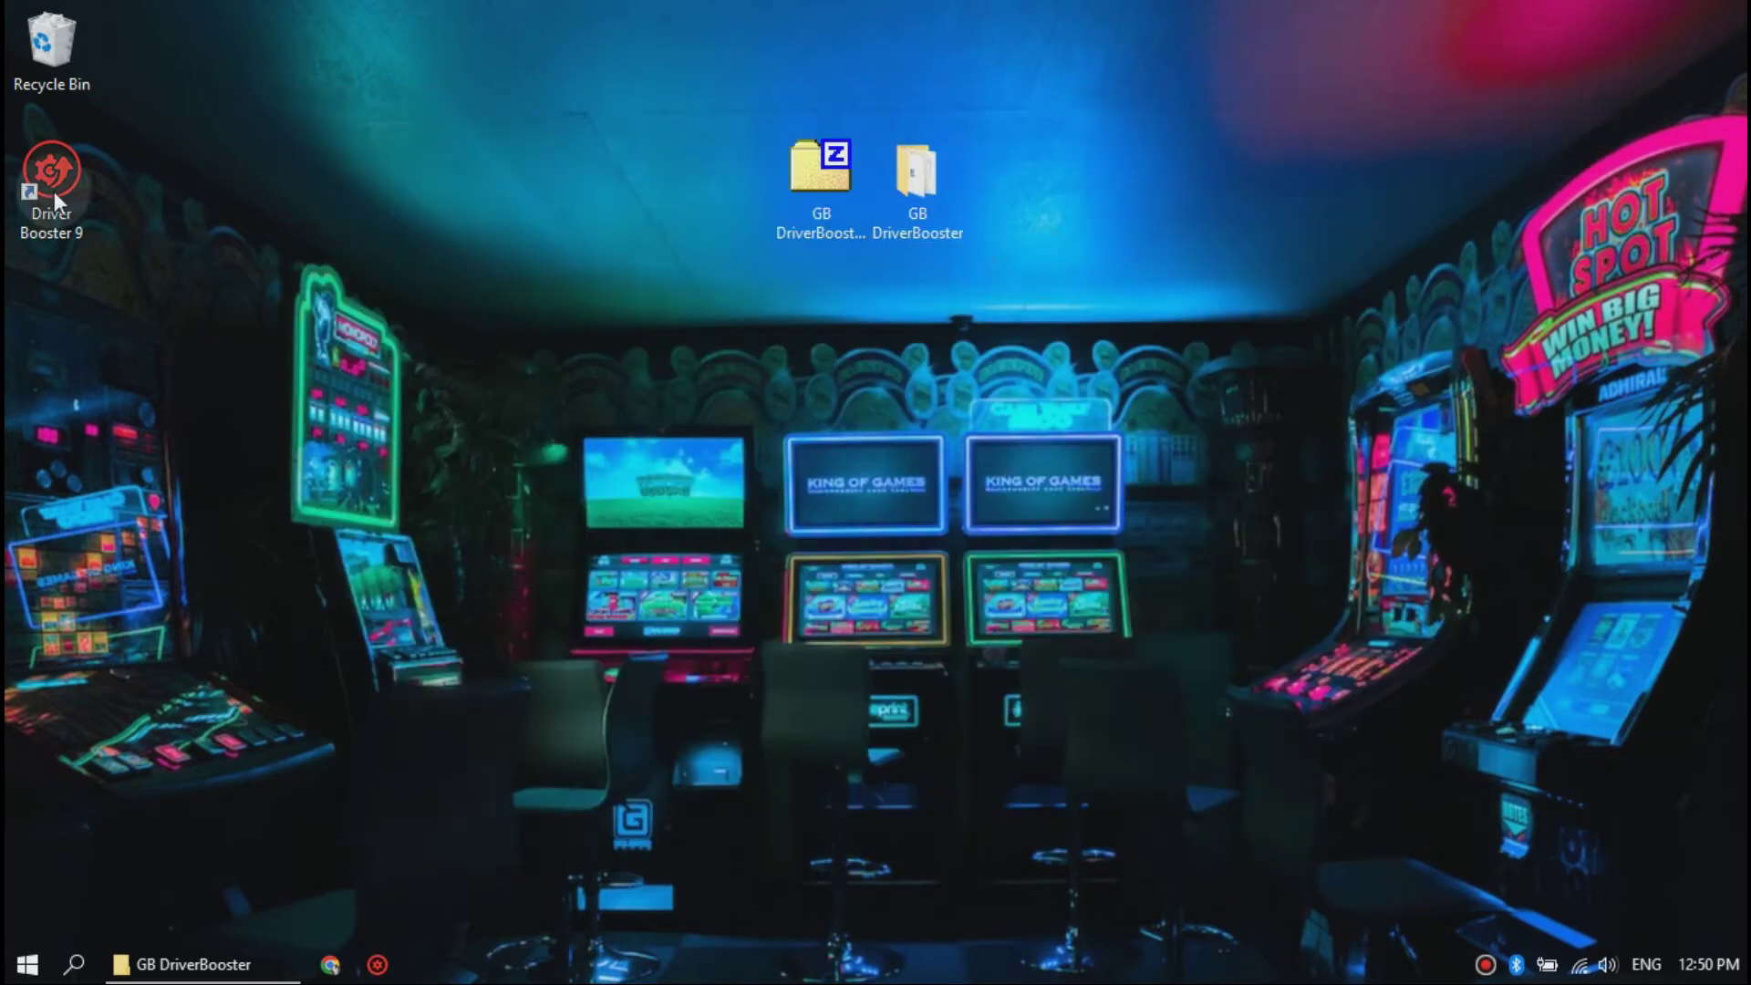
{"action": "left_click_drag", "start_coordinate": [53, 189], "coordinate": [1056, 205]}
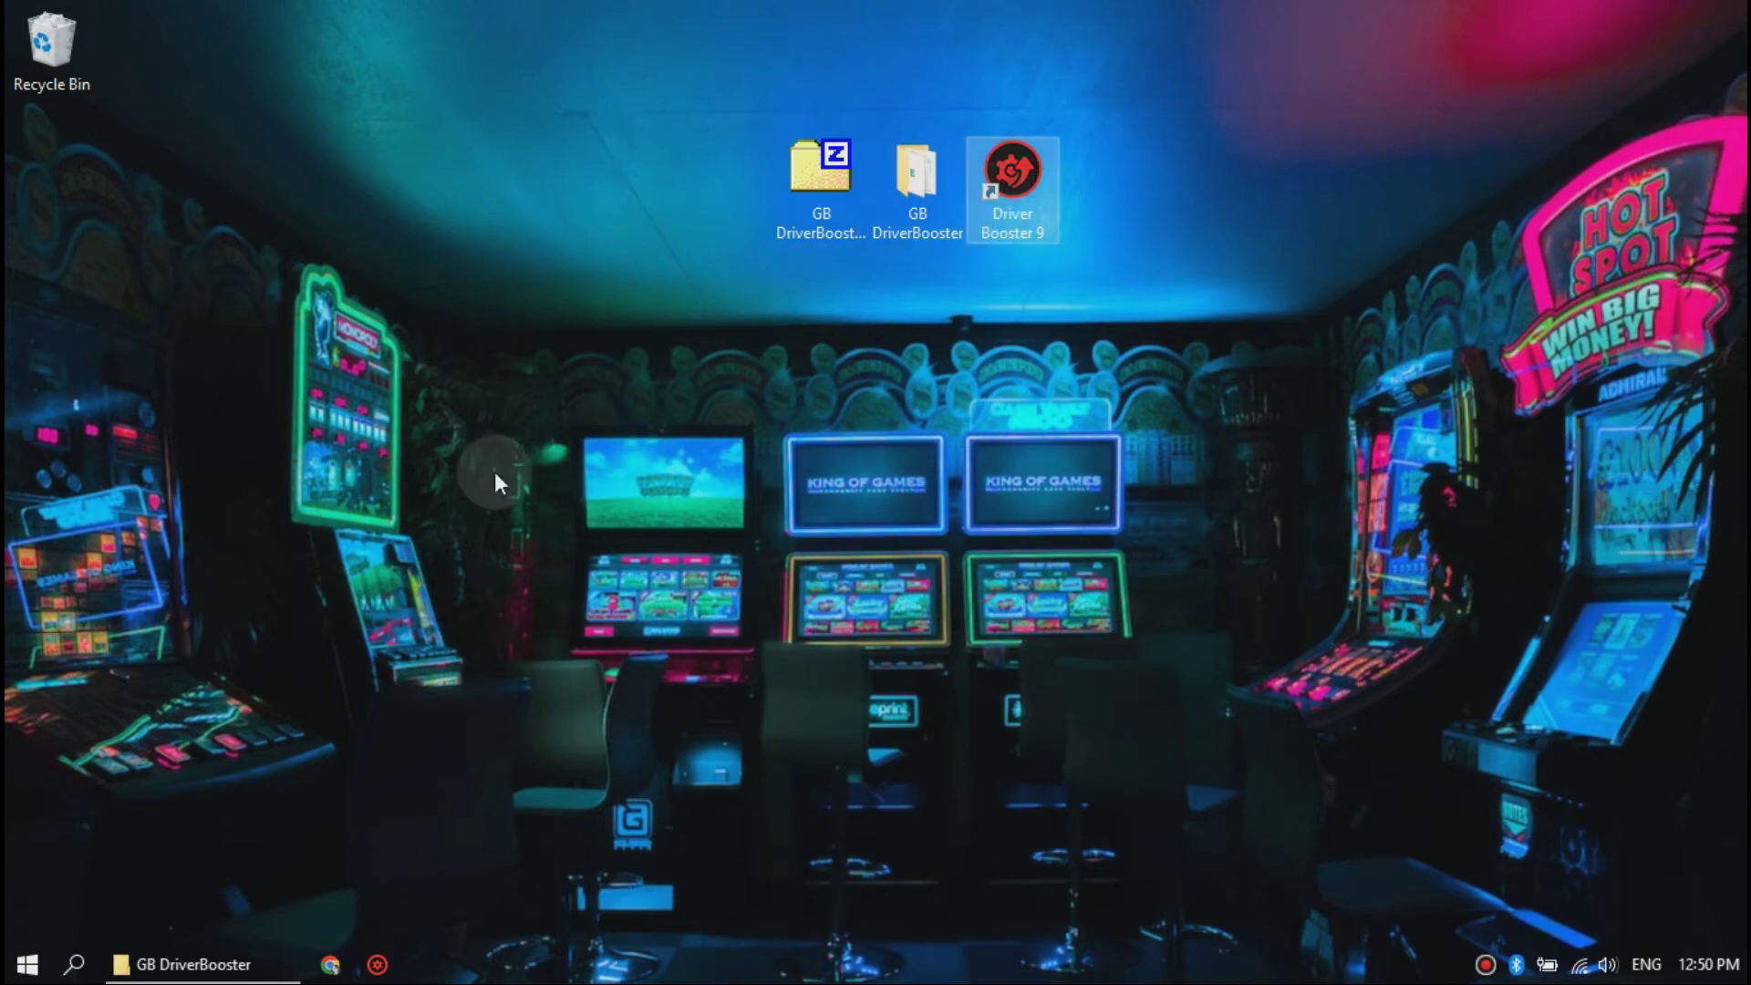
Read the copy-and-replace instructions in Readme.txt in the GB DriverBooster folder
{"action": "left_click", "coordinate": [219, 961]}
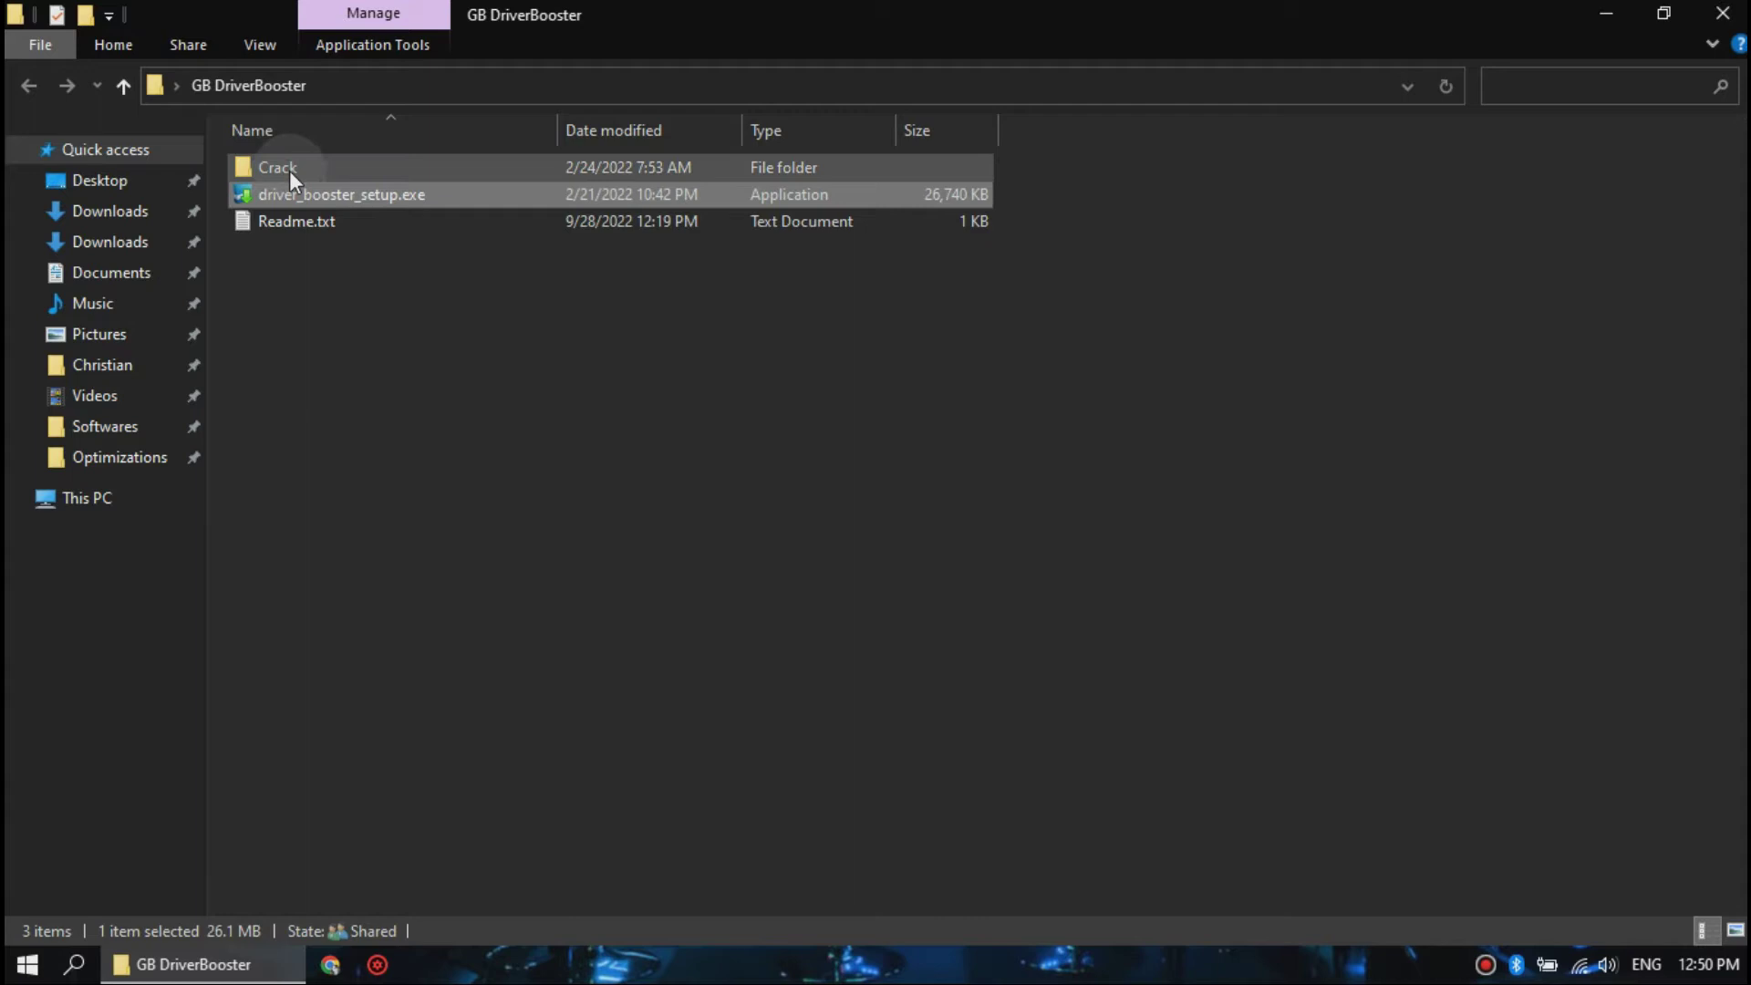
{"action": "left_click", "coordinate": [299, 223]}
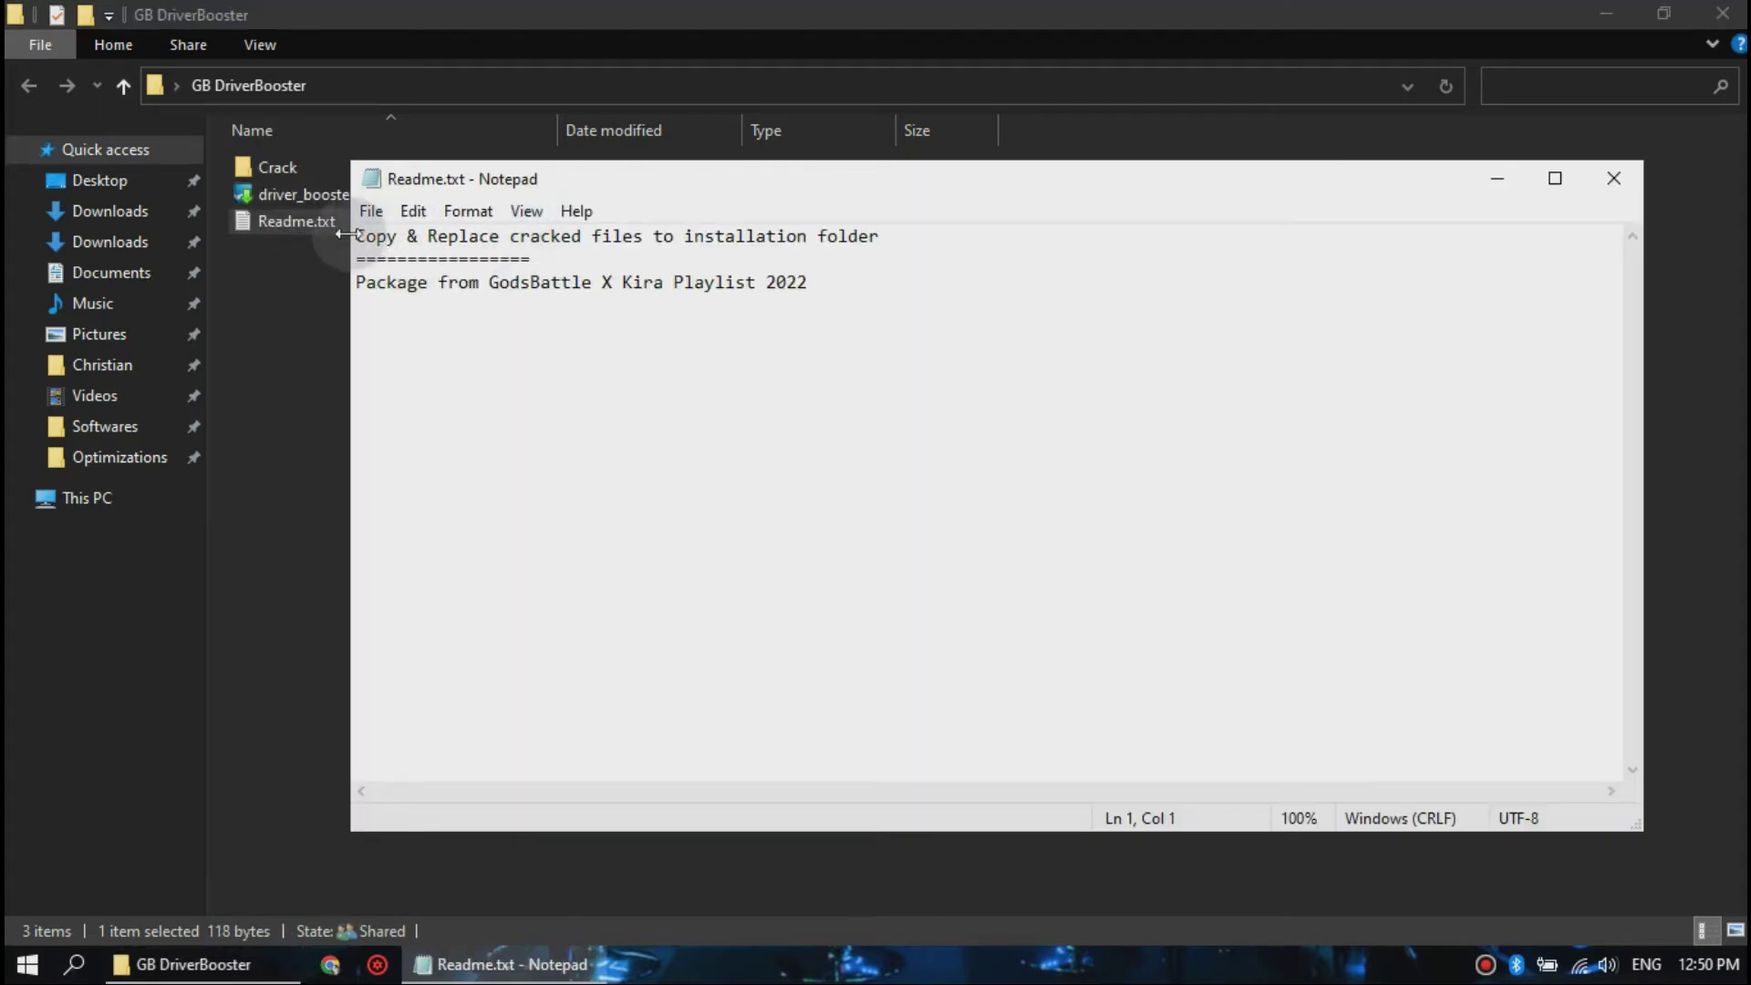
{"action": "left_click_drag", "start_coordinate": [352, 240], "coordinate": [856, 255]}
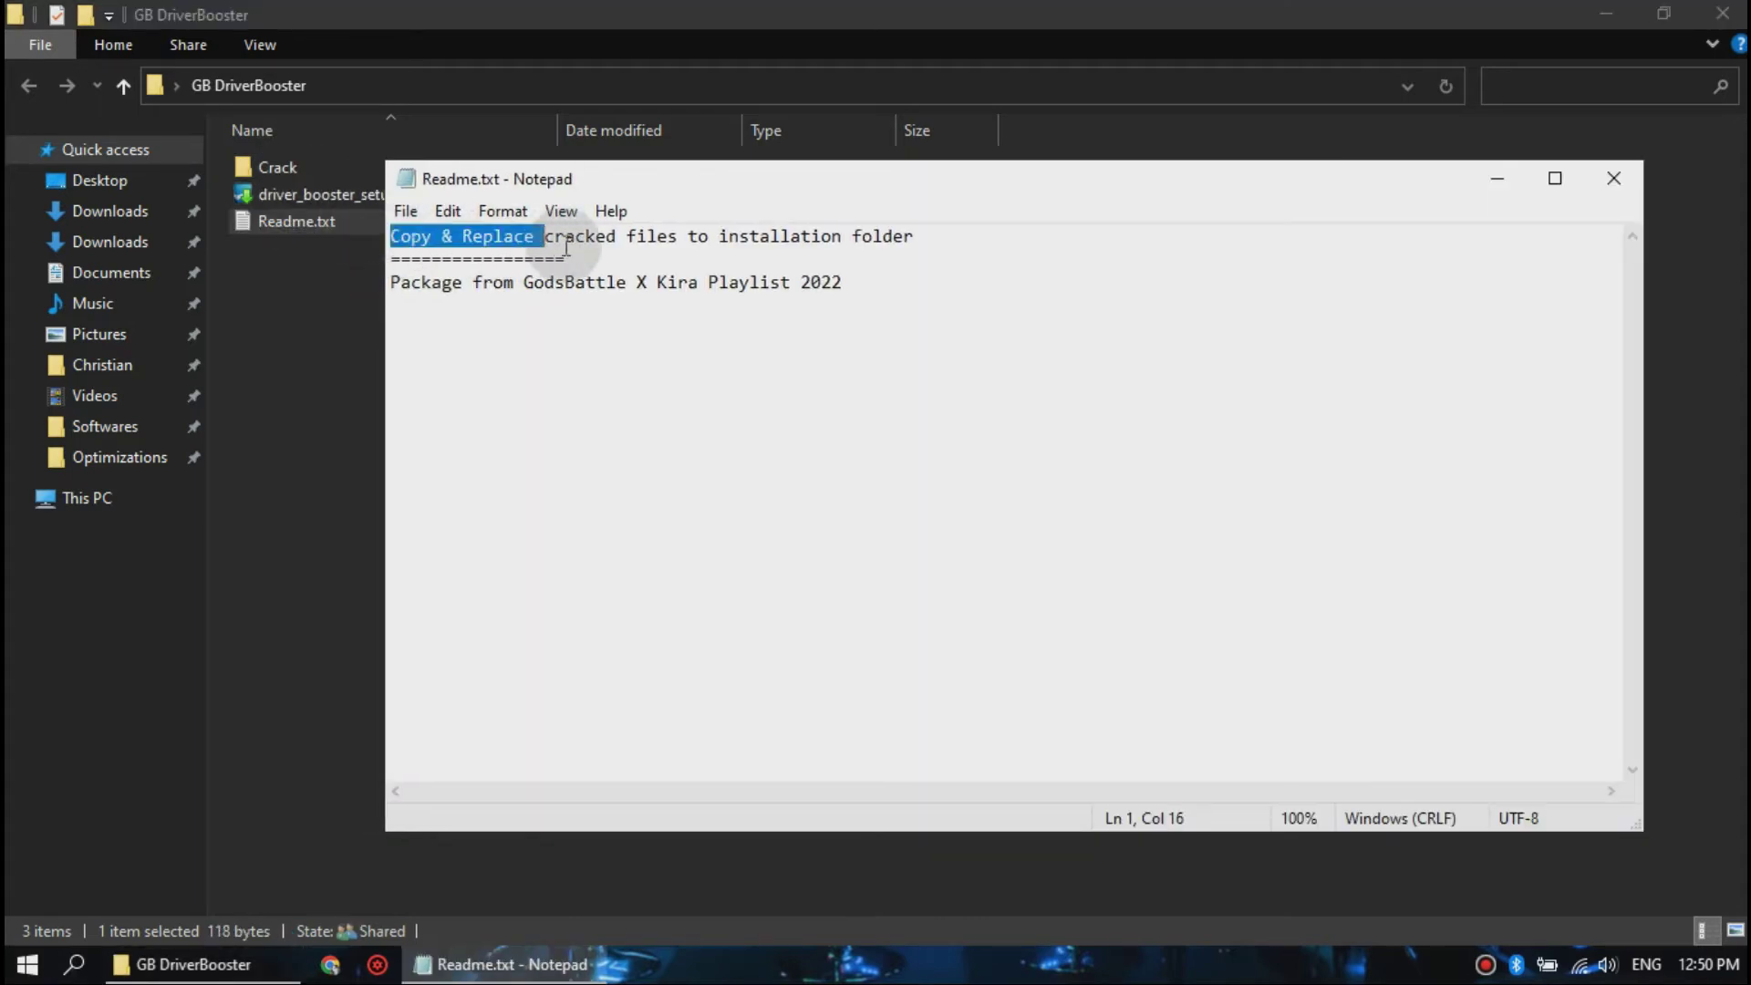
{"action": "left_click", "coordinate": [939, 241]}
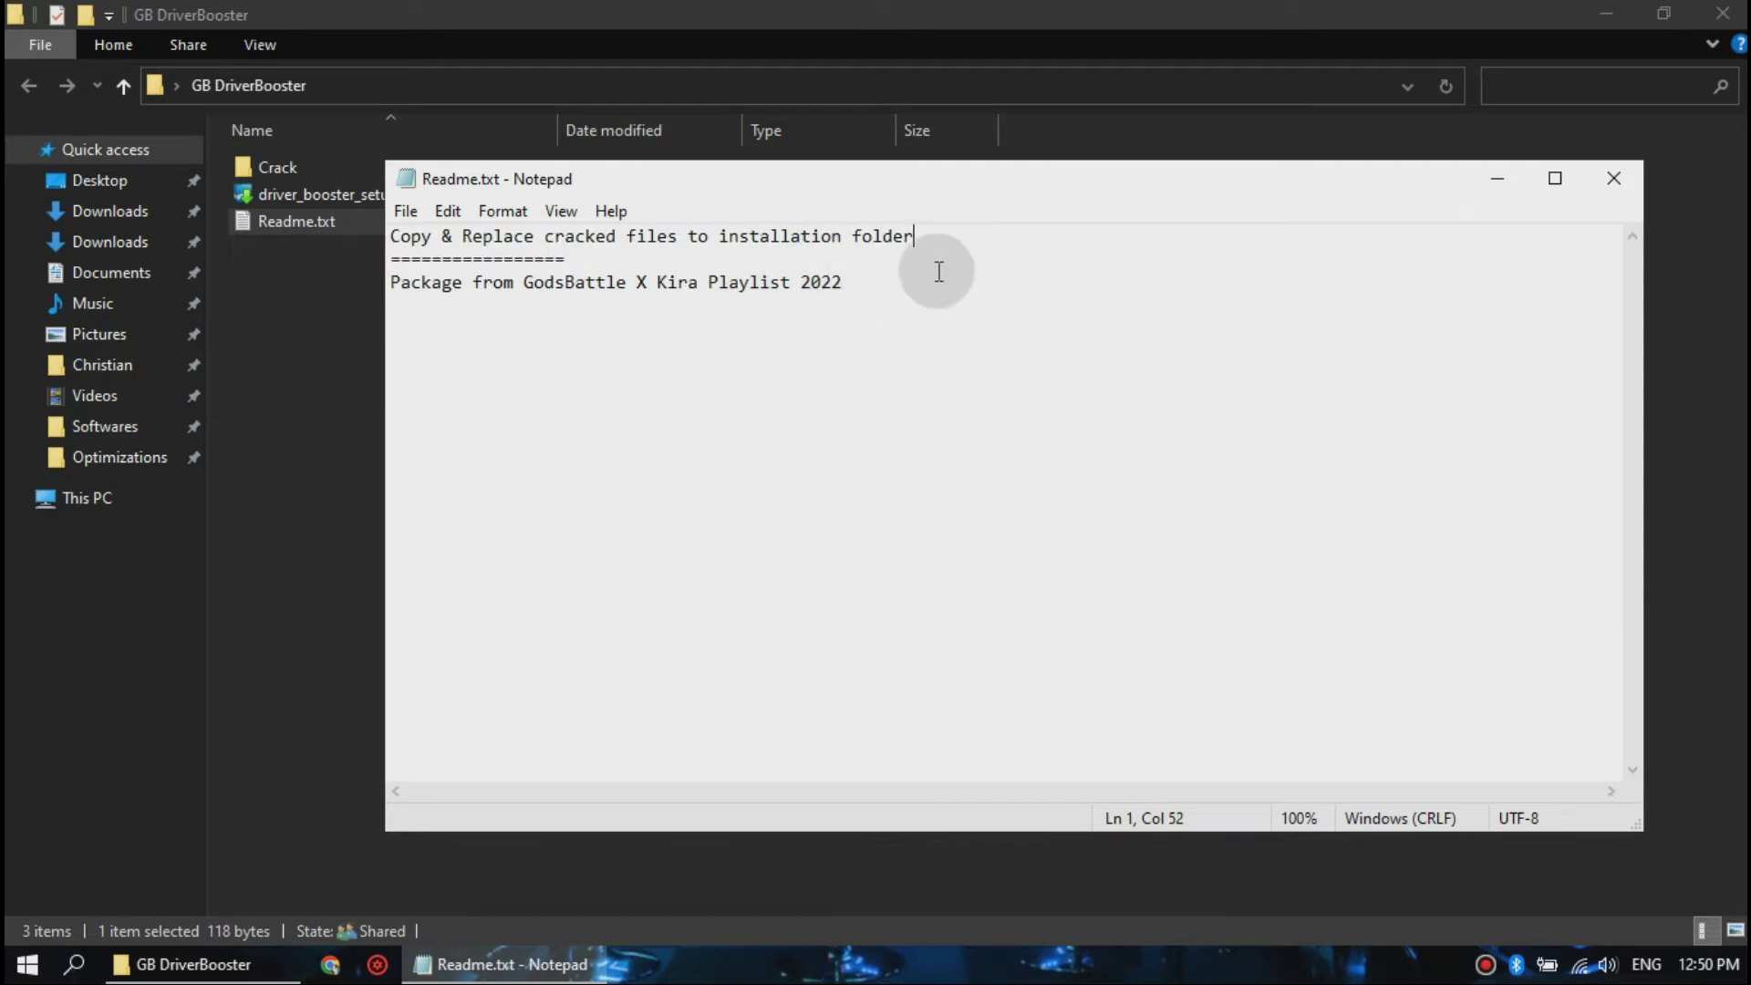
Copy version.dll from the Crack folder and close the Explorer window
{"action": "left_click", "coordinate": [1600, 188]}
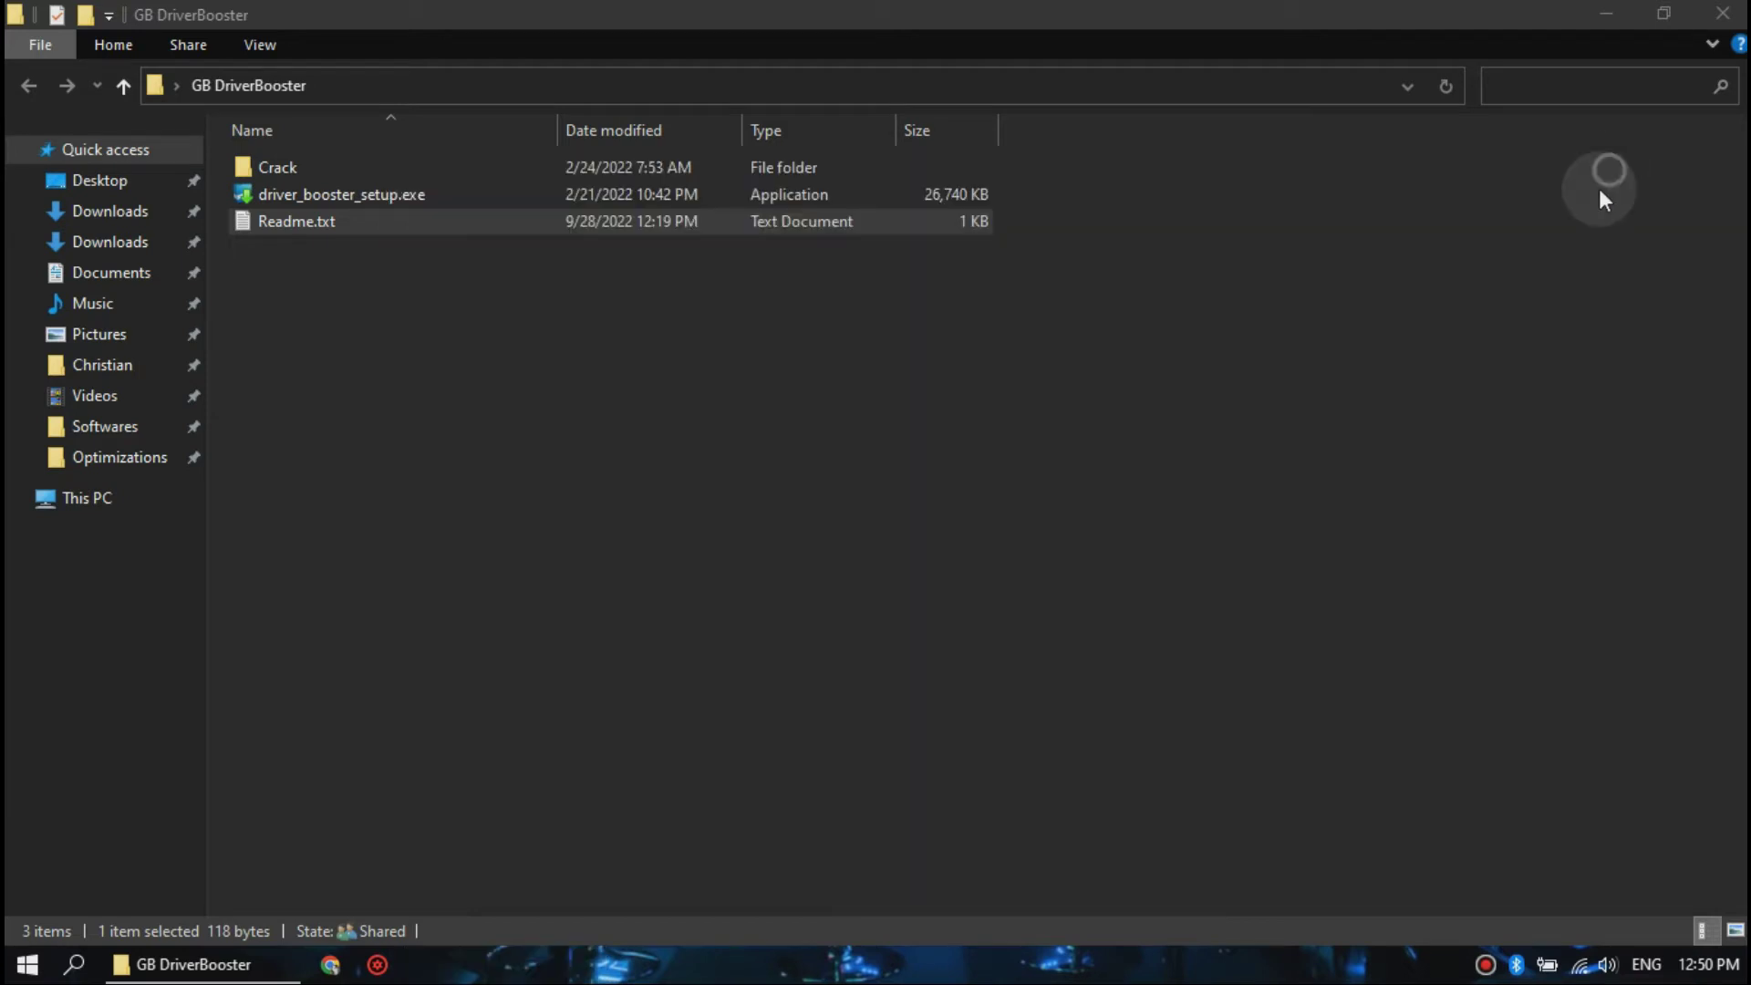
{"action": "double_click", "coordinate": [371, 161]}
{"action": "left_click", "coordinate": [295, 161]}
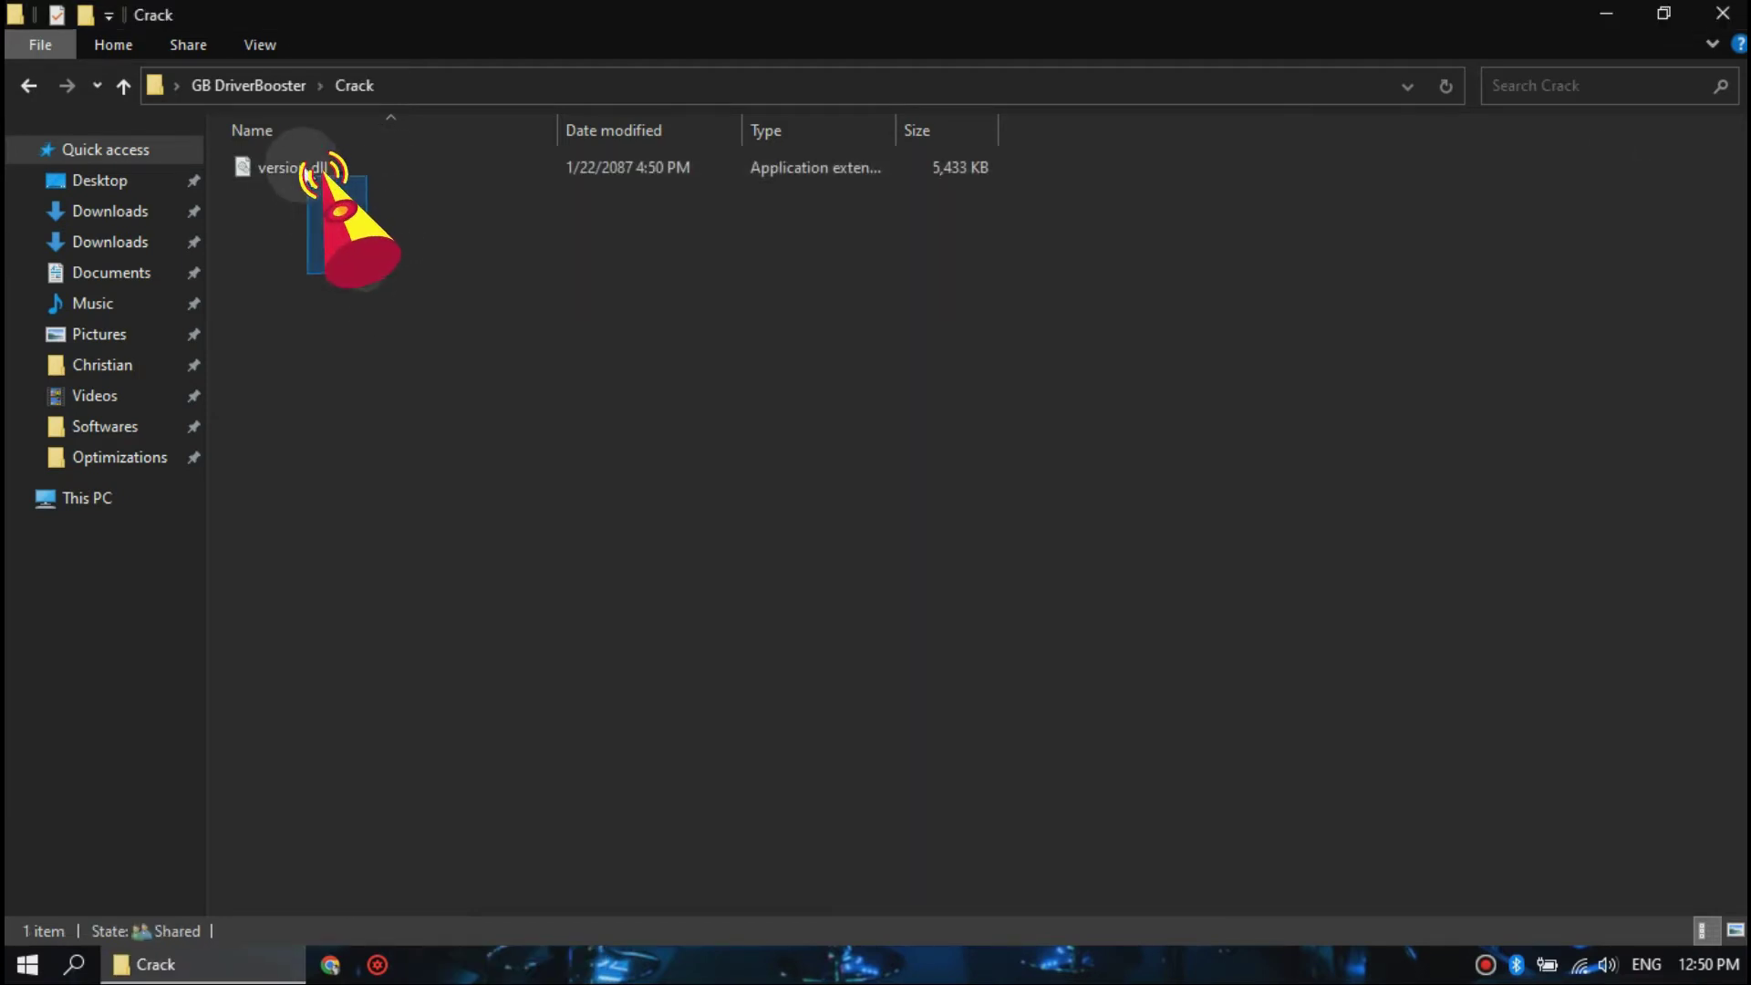
{"action": "right_click", "coordinate": [294, 161]}
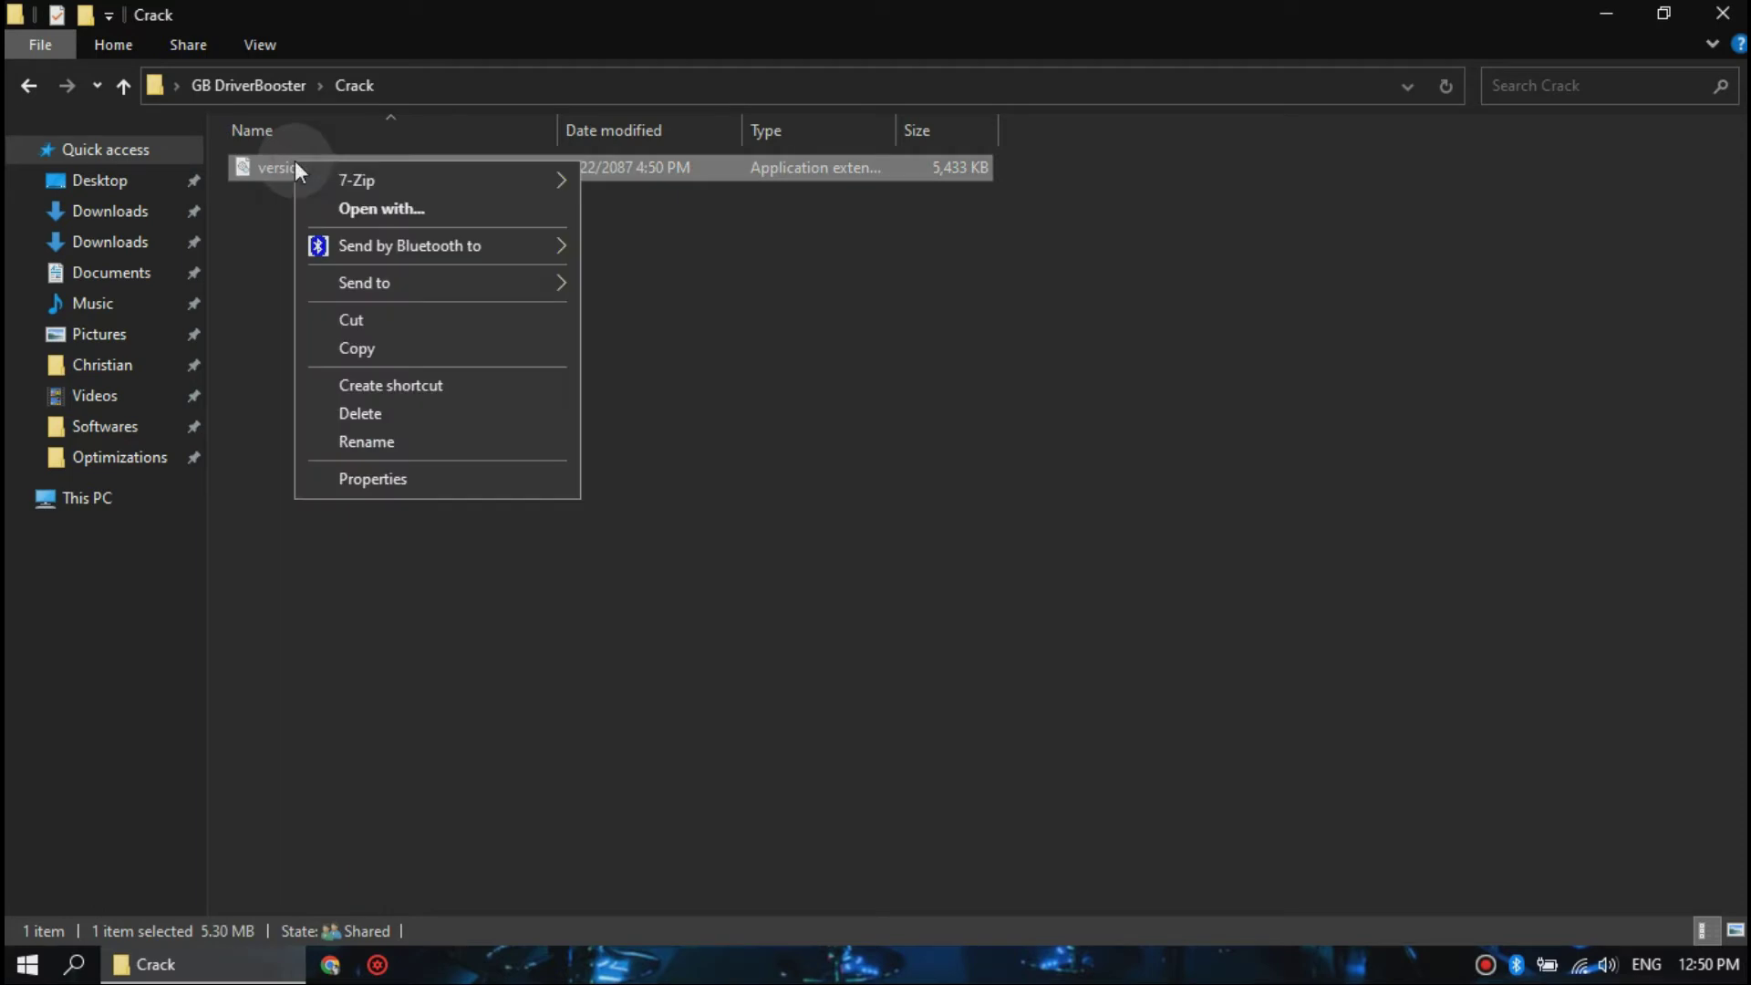
{"action": "left_click", "coordinate": [366, 349]}
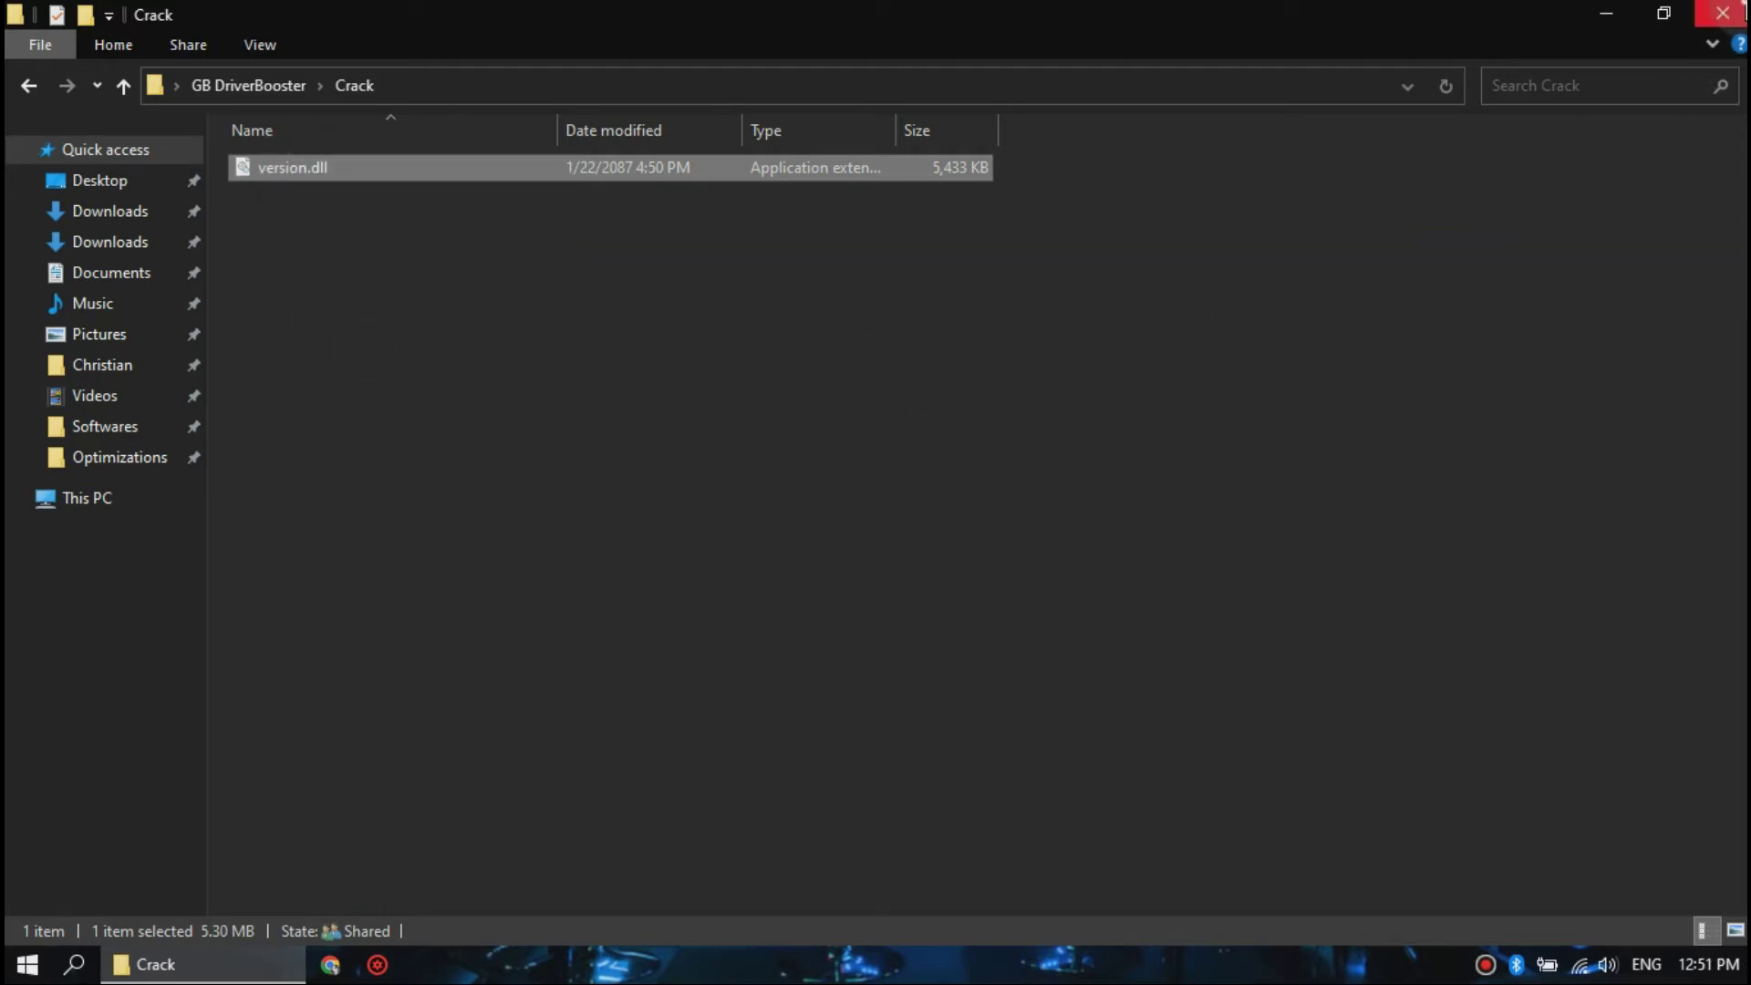
{"action": "left_click", "coordinate": [1722, 15]}
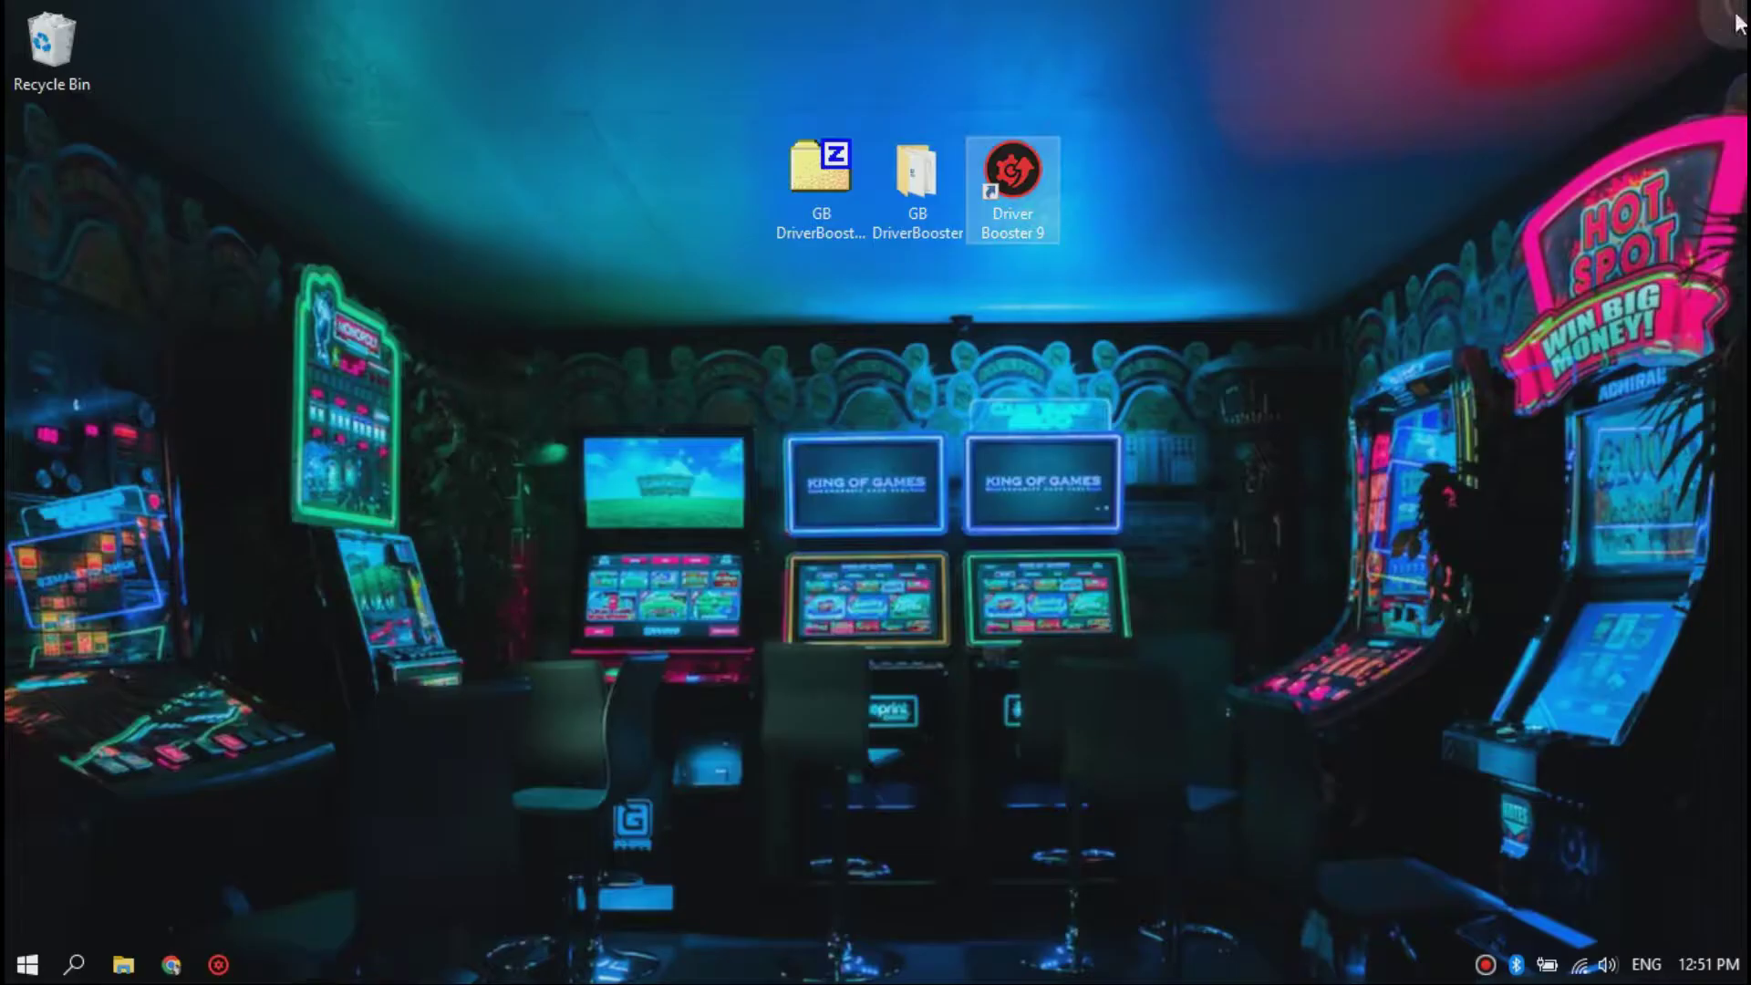
Paste version.dll into the Driver Booster install folder, reached via the shortcut's file location, then close it
{"action": "right_click", "coordinate": [1024, 172]}
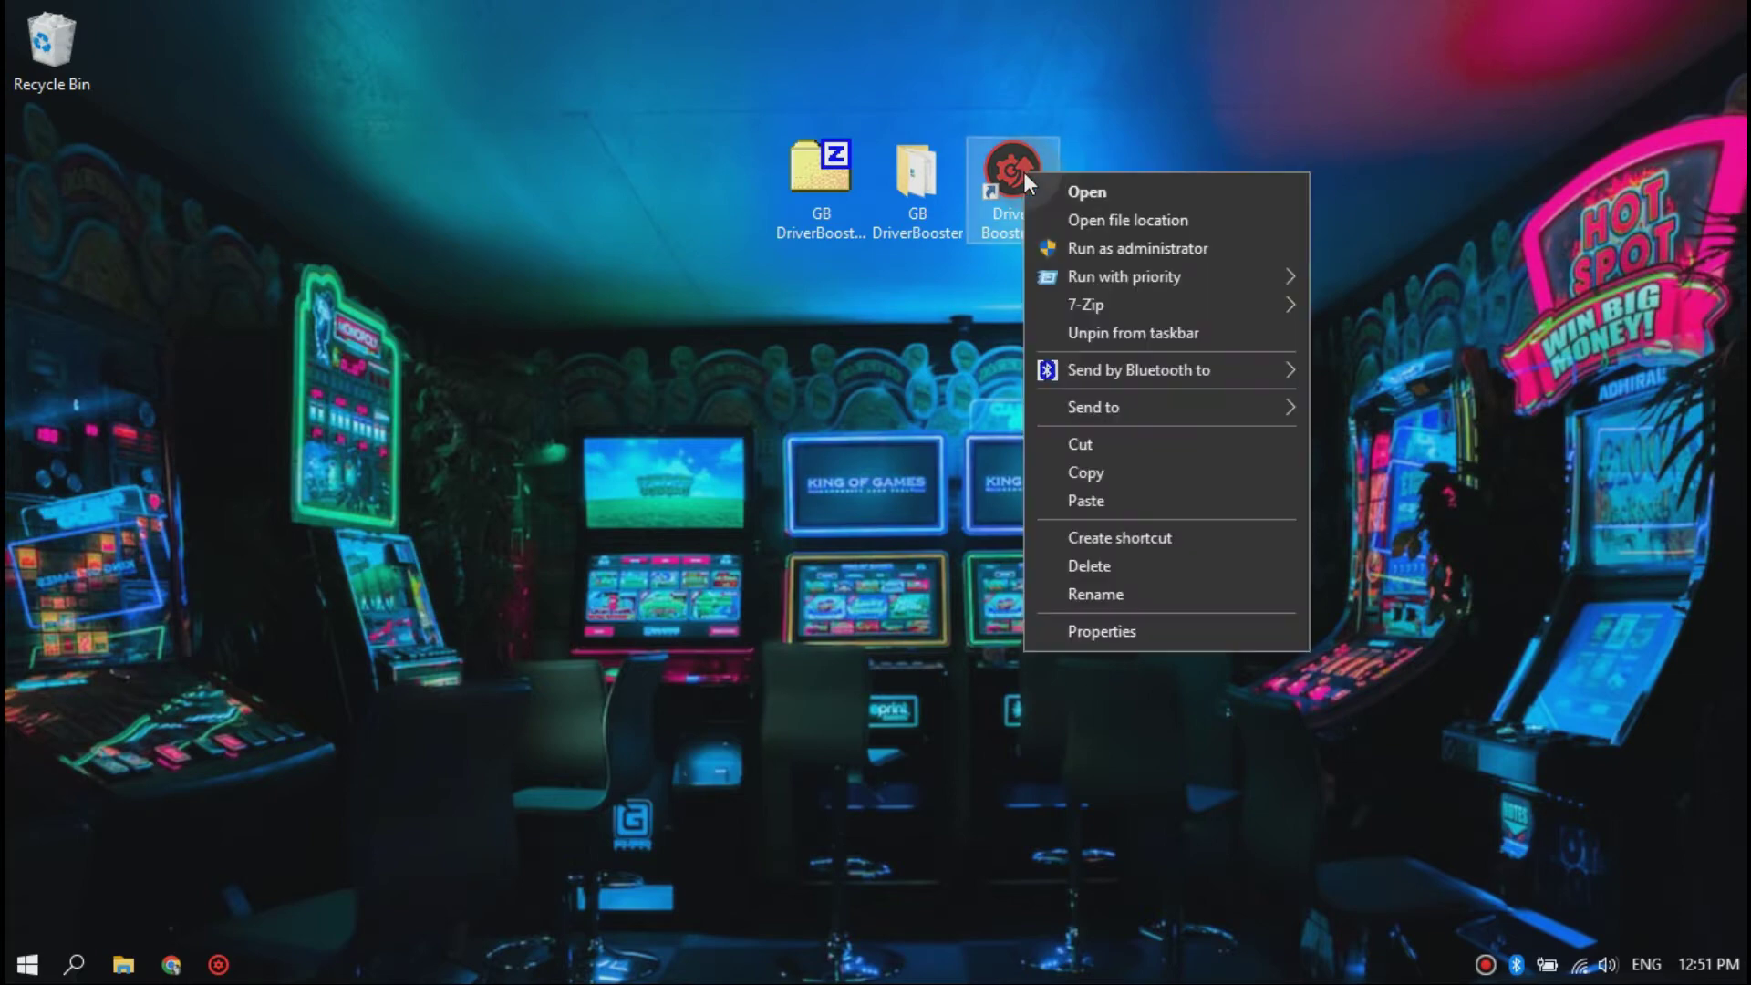
{"action": "left_click", "coordinate": [1123, 218]}
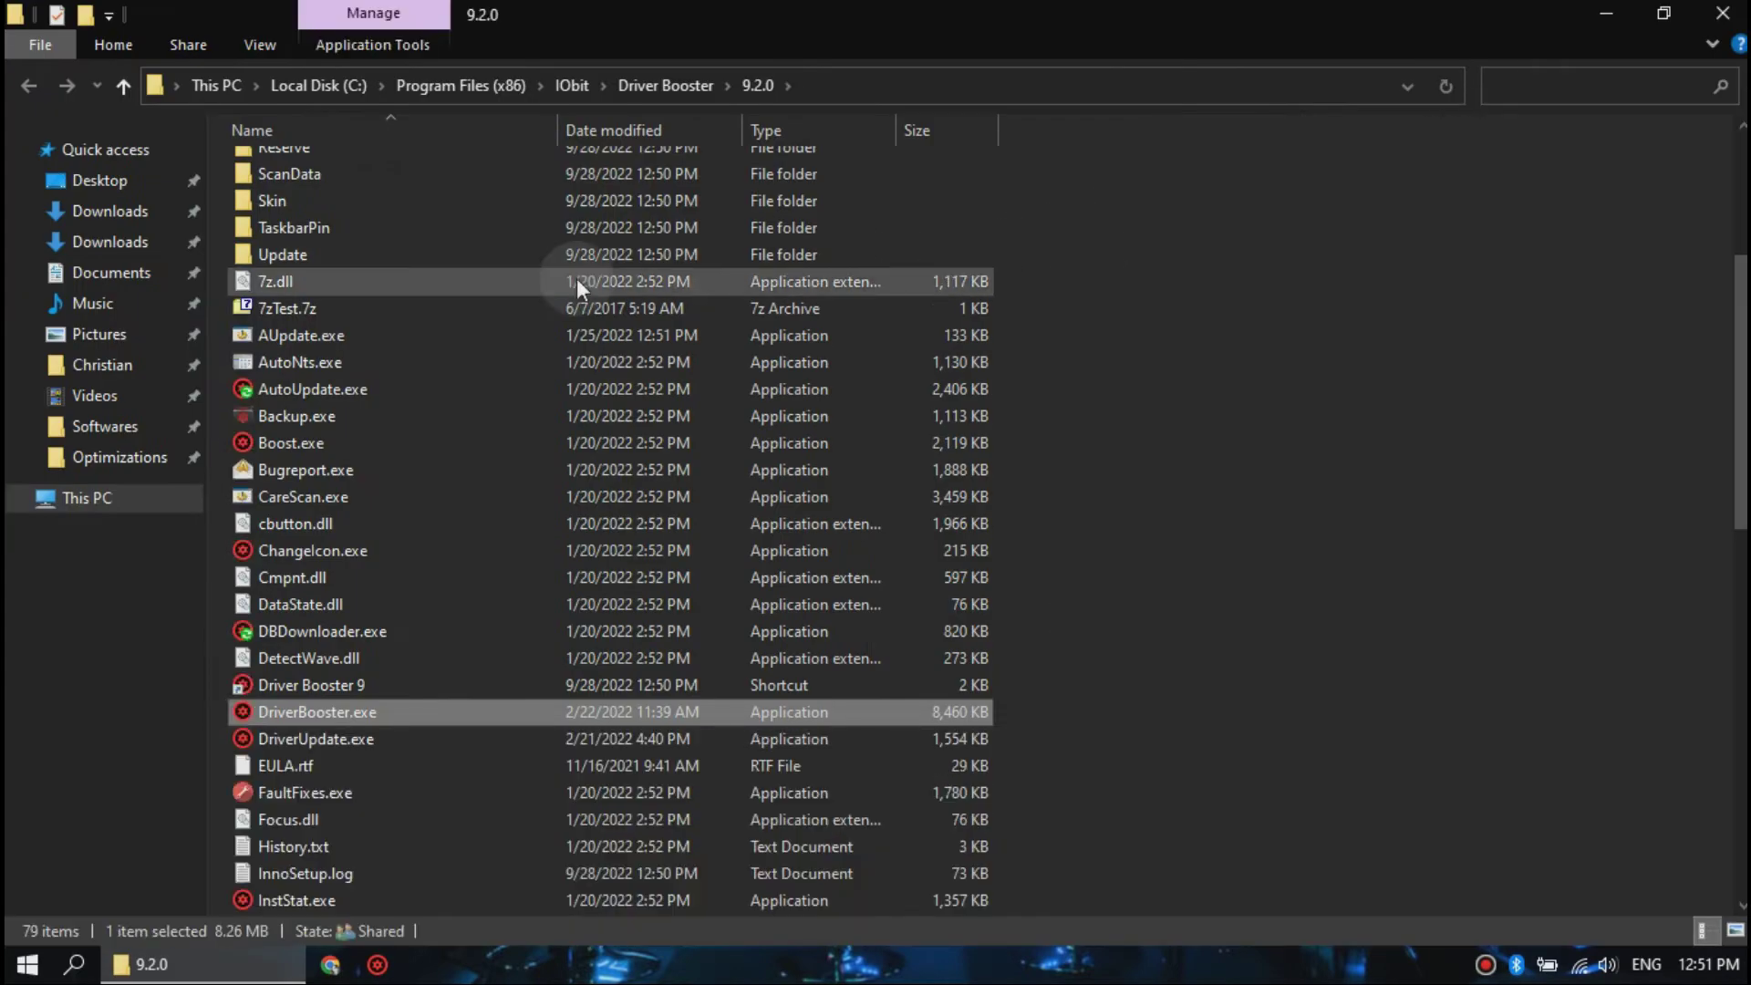
{"action": "left_click", "coordinate": [1118, 357]}
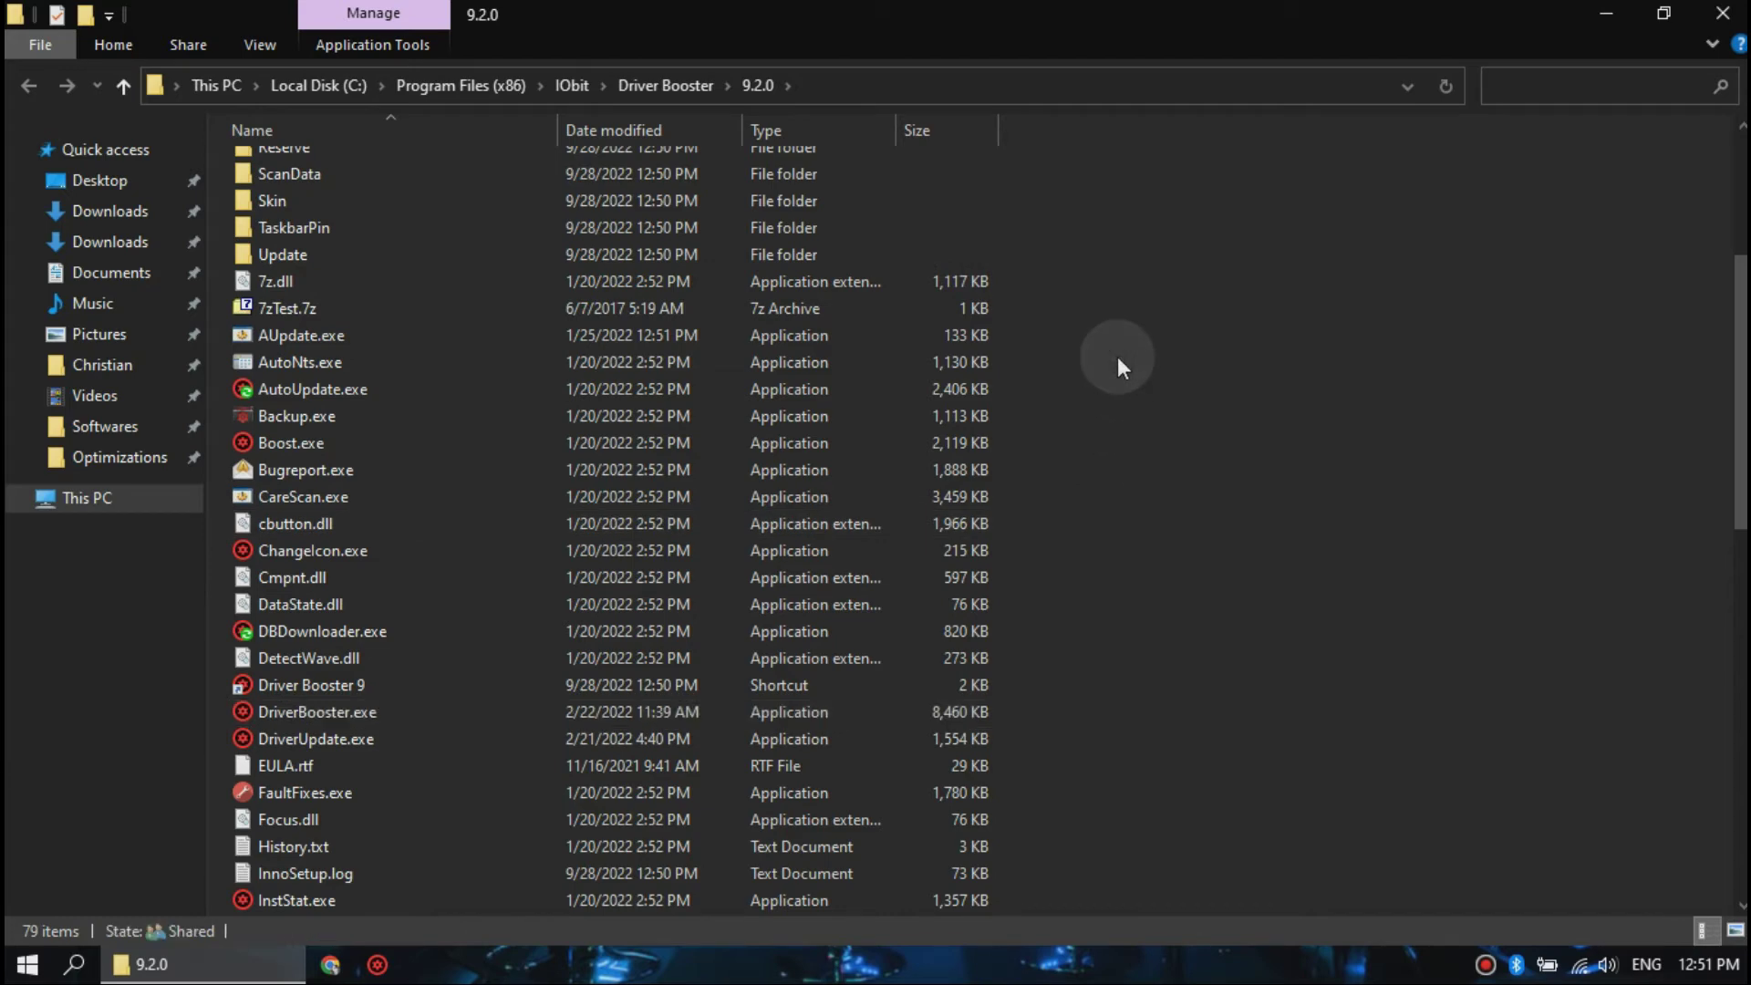
{"action": "right_click", "coordinate": [1118, 357]}
{"action": "left_click", "coordinate": [1182, 536]}
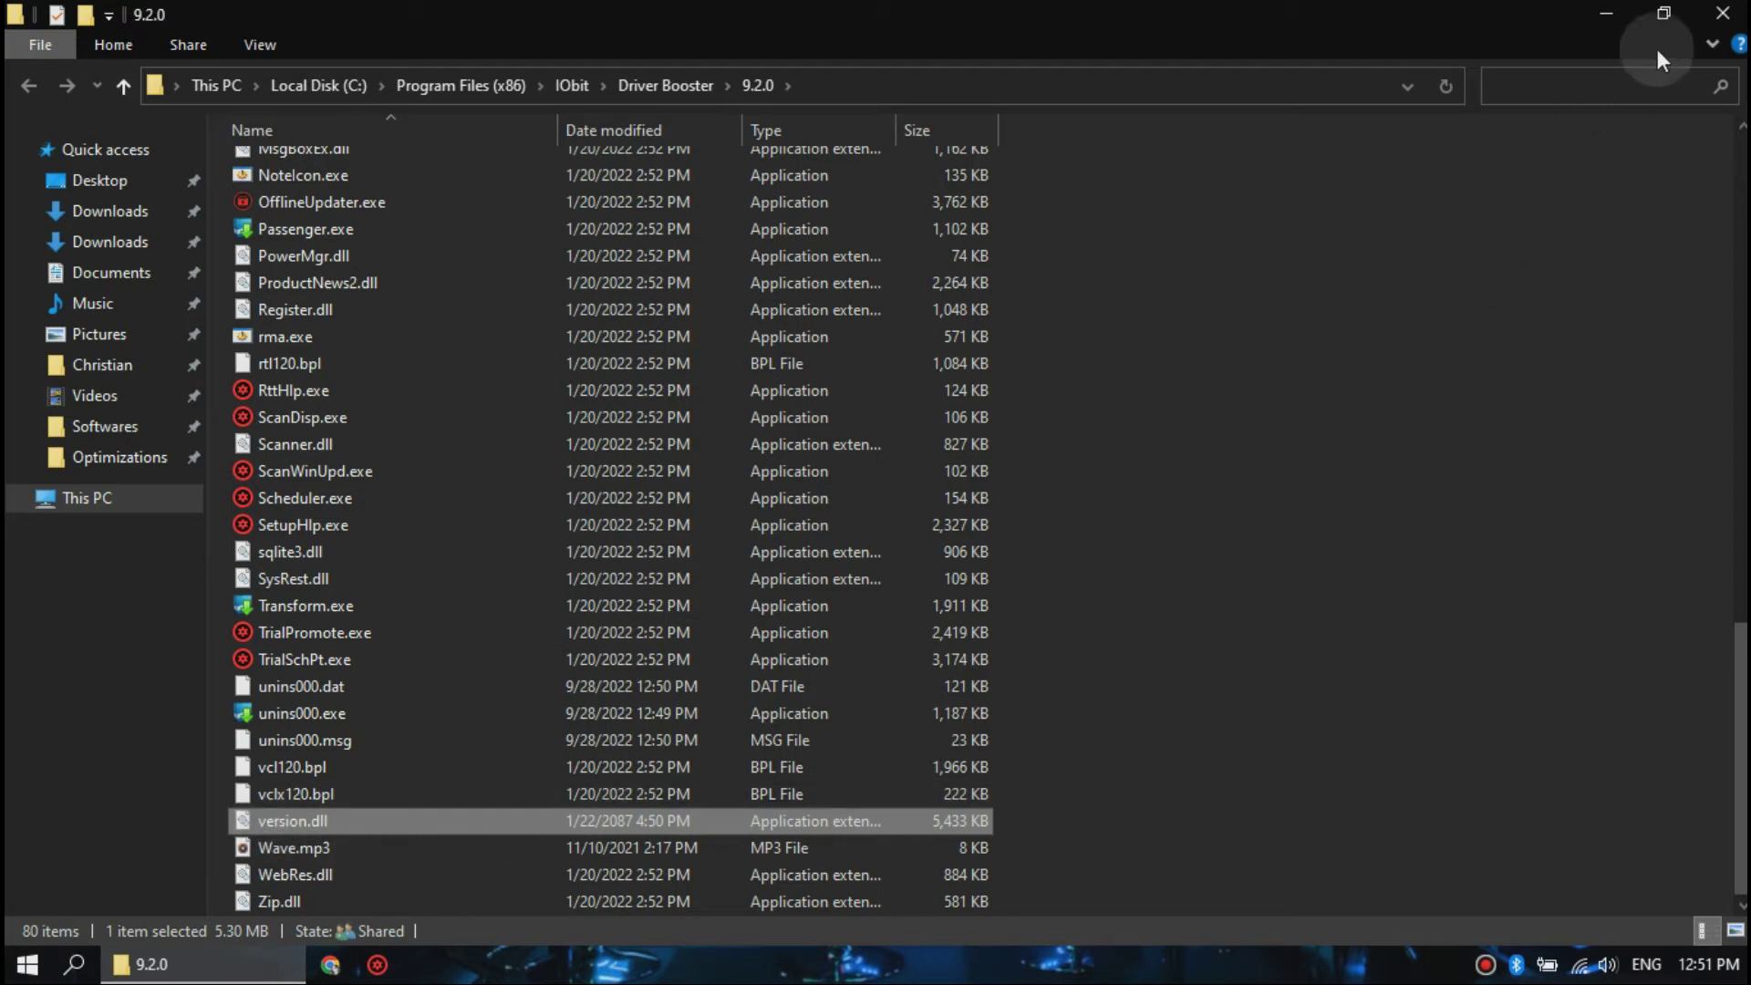
{"action": "left_click", "coordinate": [1726, 20]}
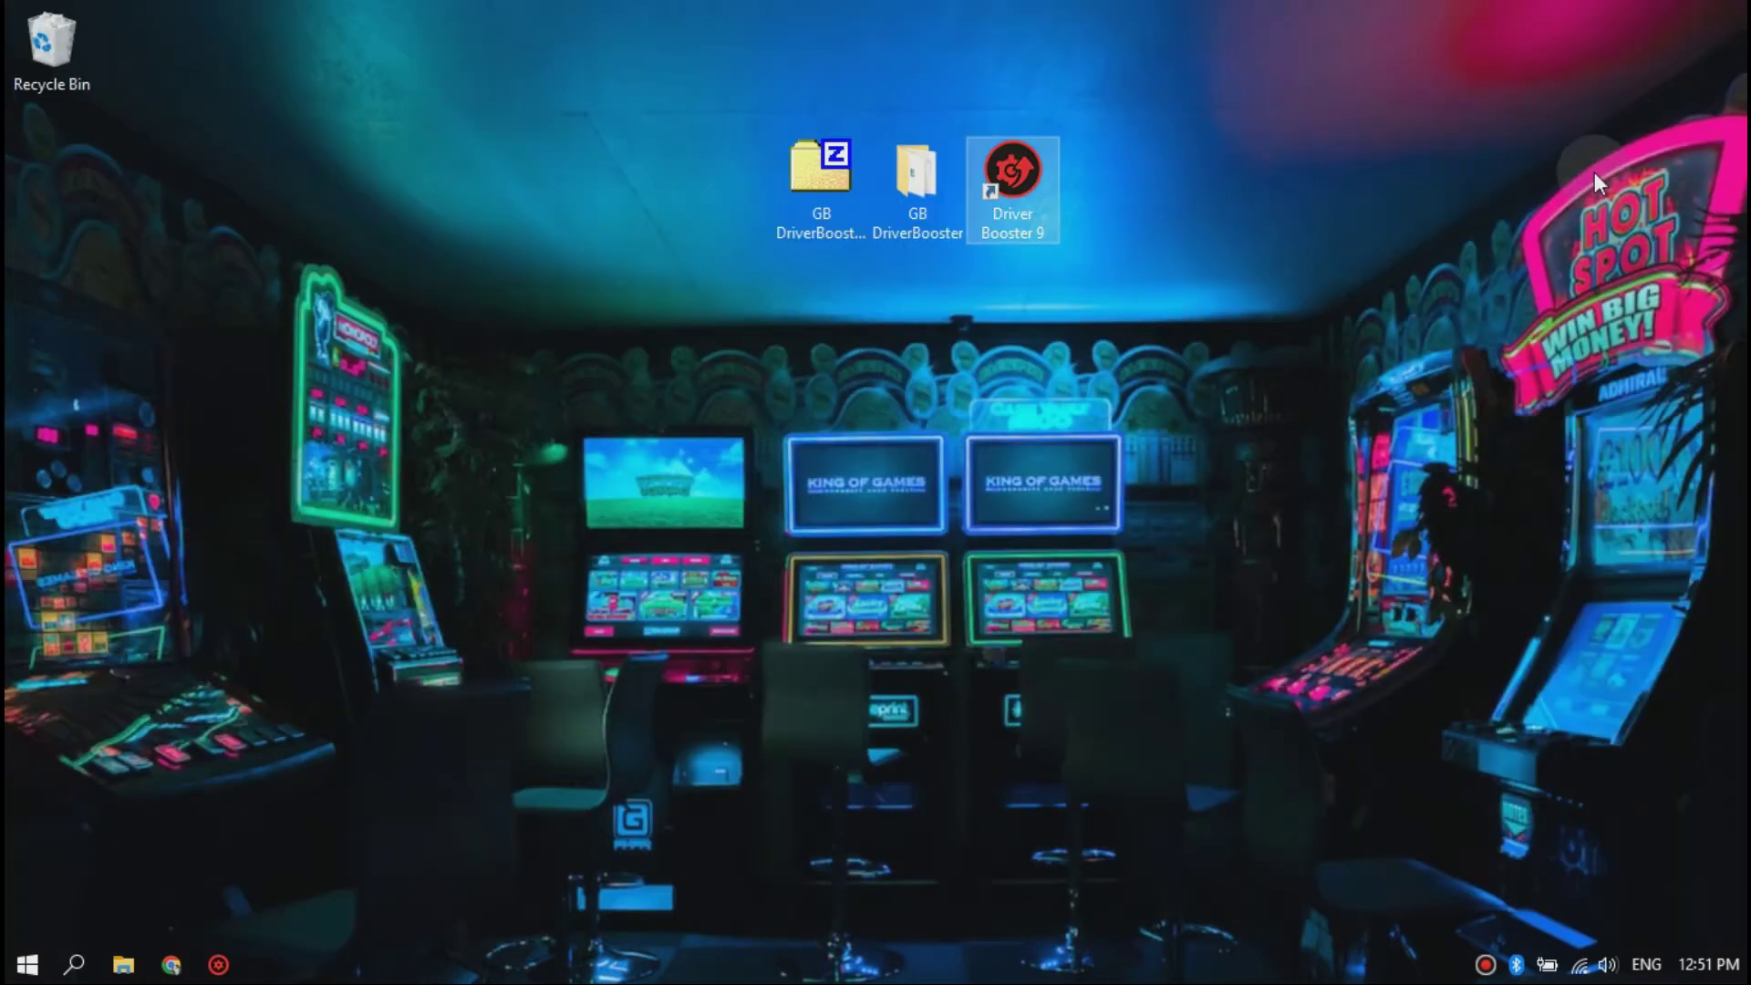
Launch Driver Booster 9.2 Pro from the desktop shortcut and start a driver scan
{"action": "right_click", "coordinate": [1013, 171]}
{"action": "left_click", "coordinate": [1087, 239]}
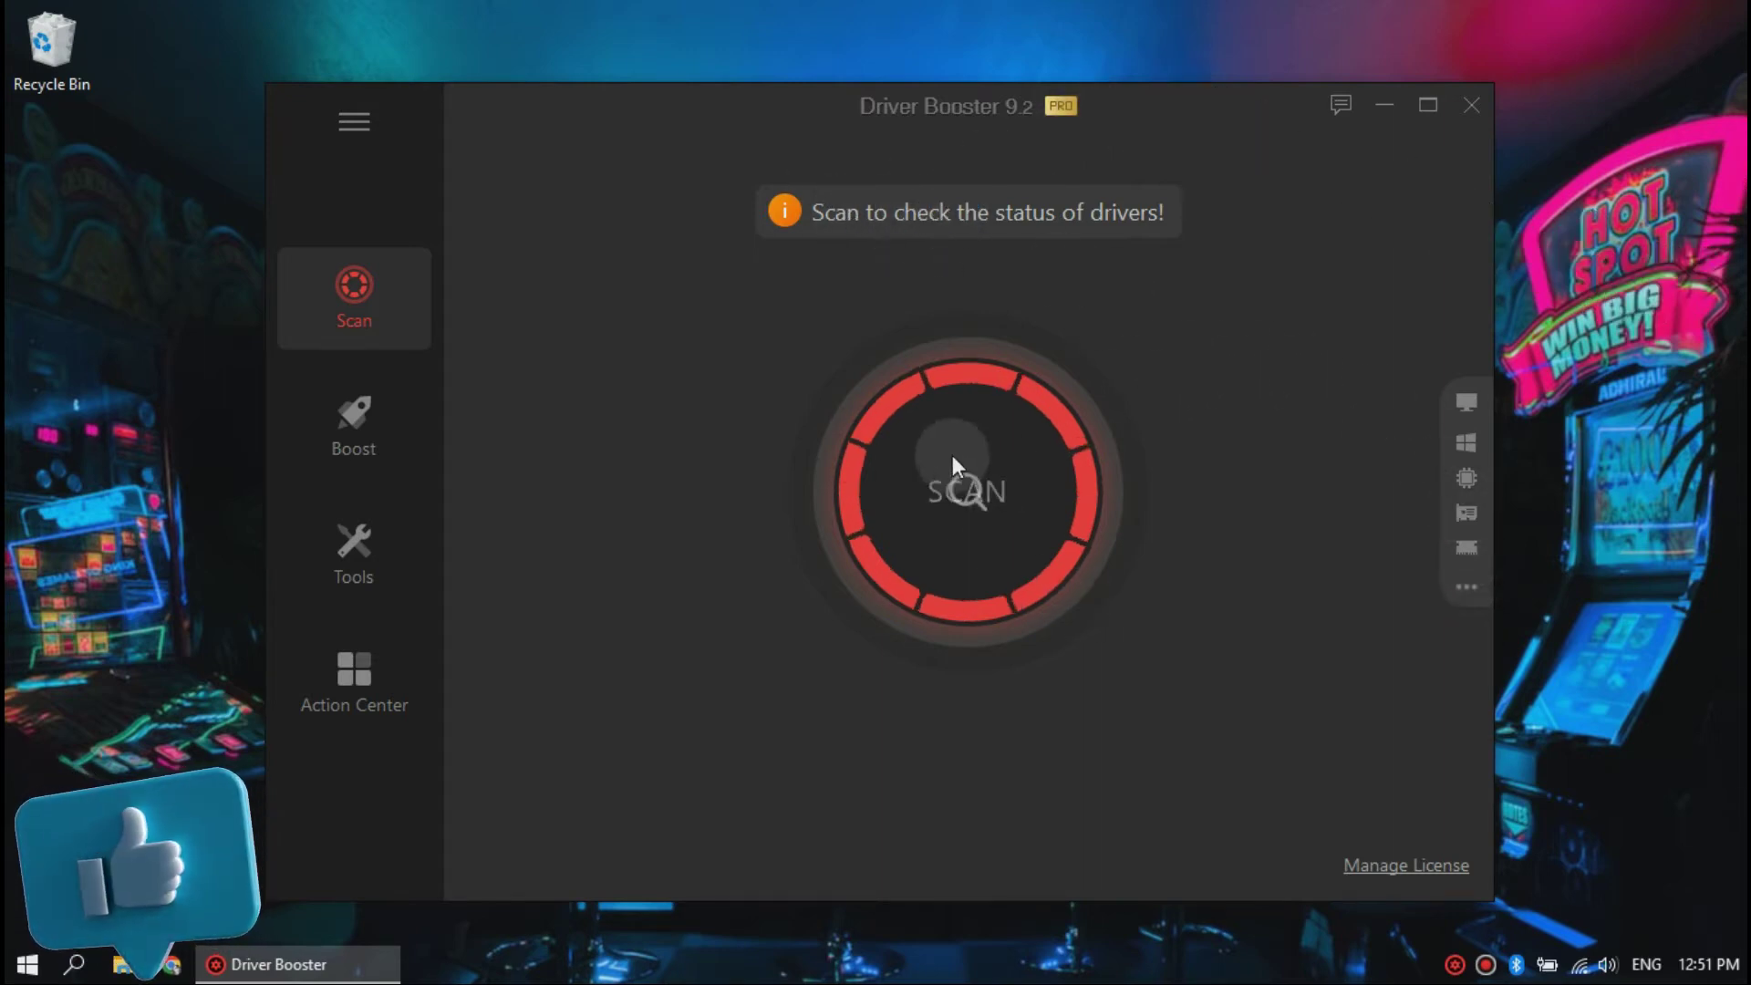
{"action": "mouse_move", "coordinate": [1347, 493]}
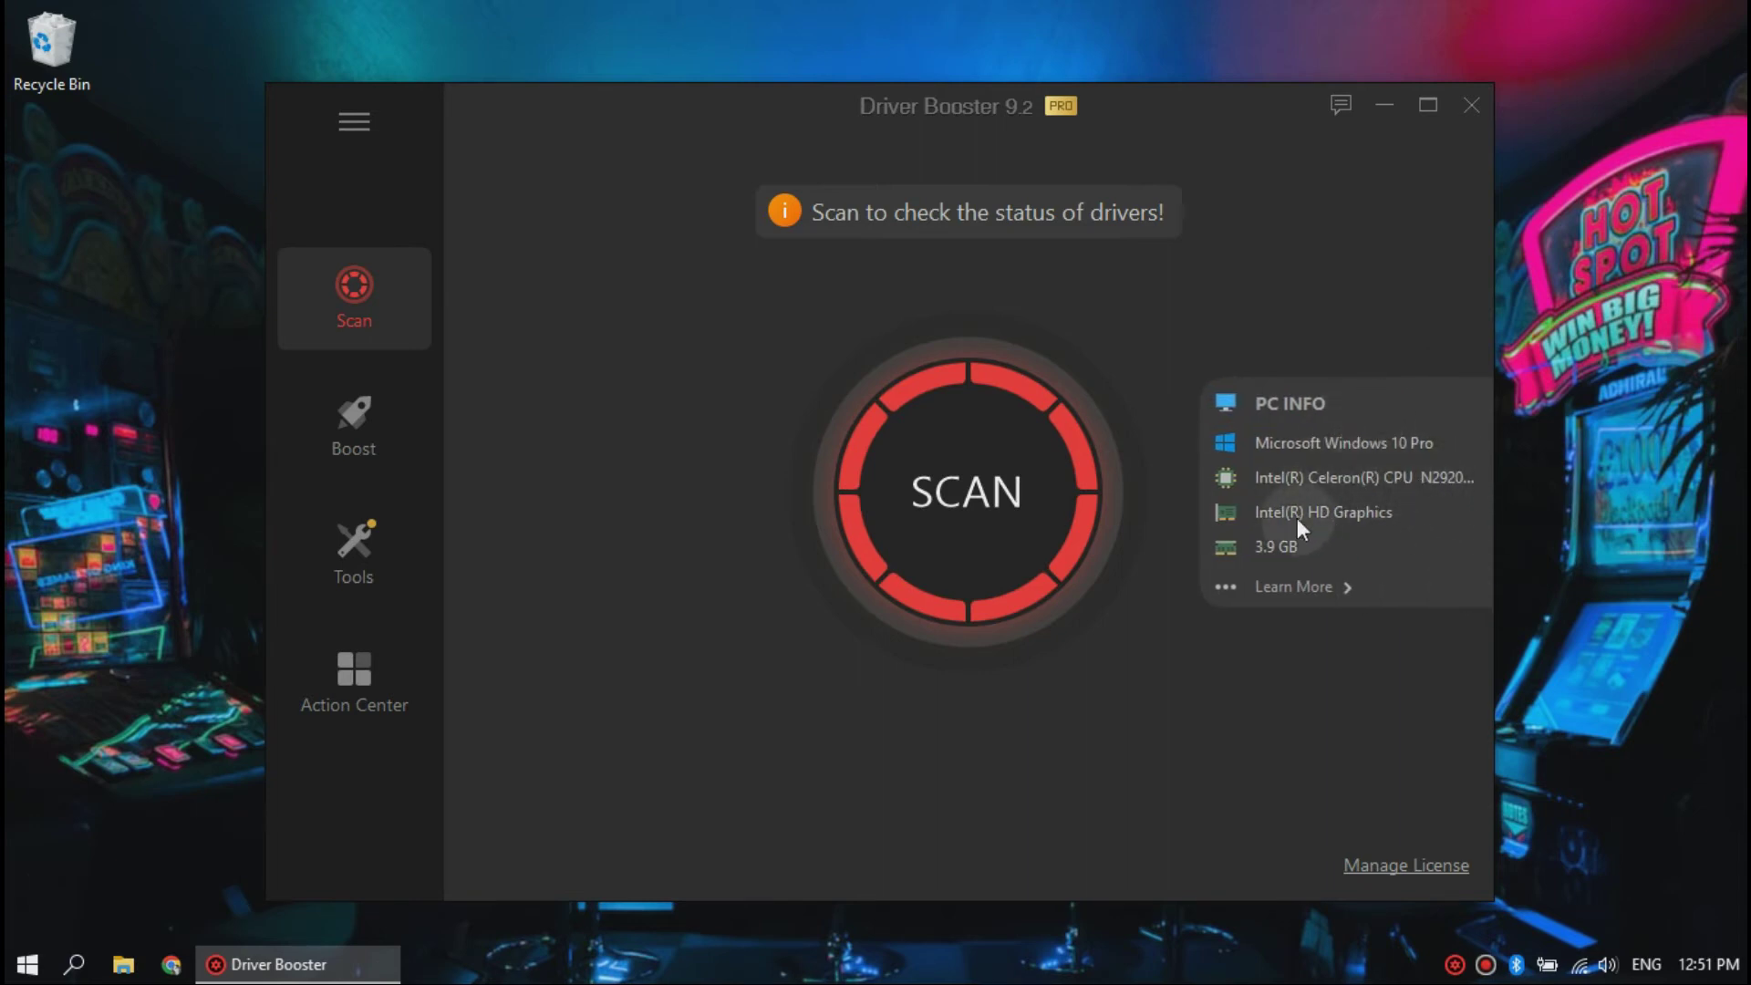
{"action": "left_click", "coordinate": [966, 486]}
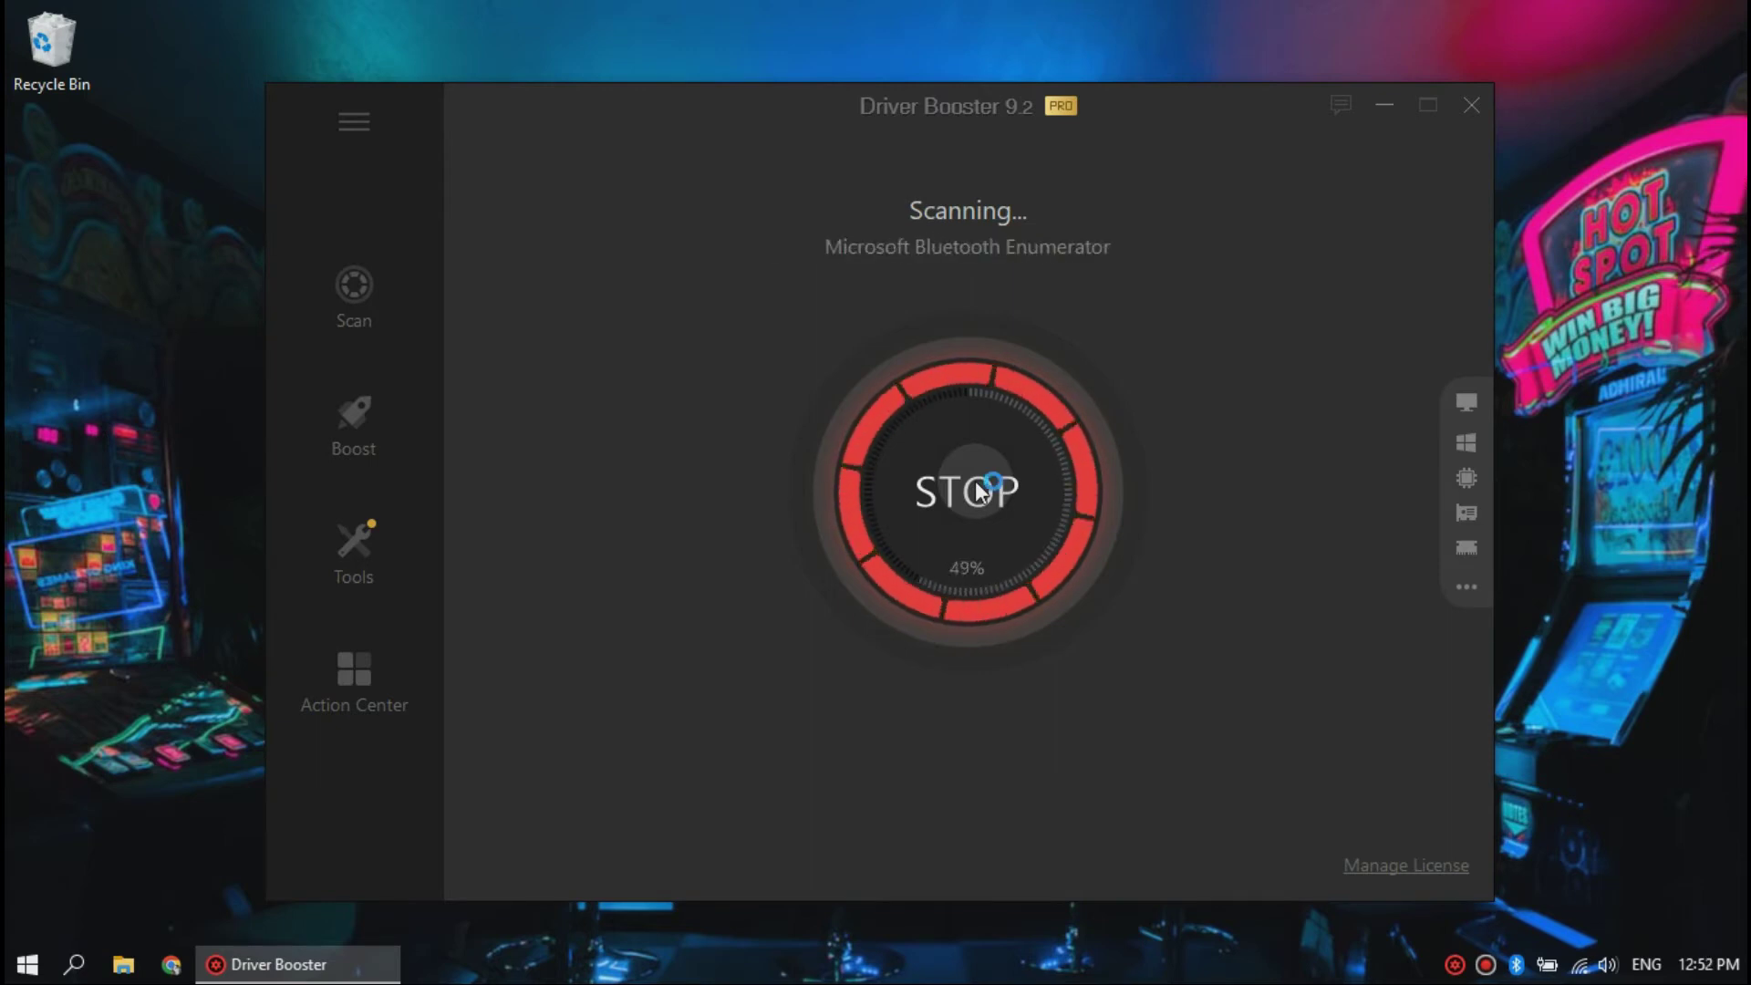
Let the scan finish and select all 9 outdated drivers for updating
{"action": "left_click", "coordinate": [975, 481]}
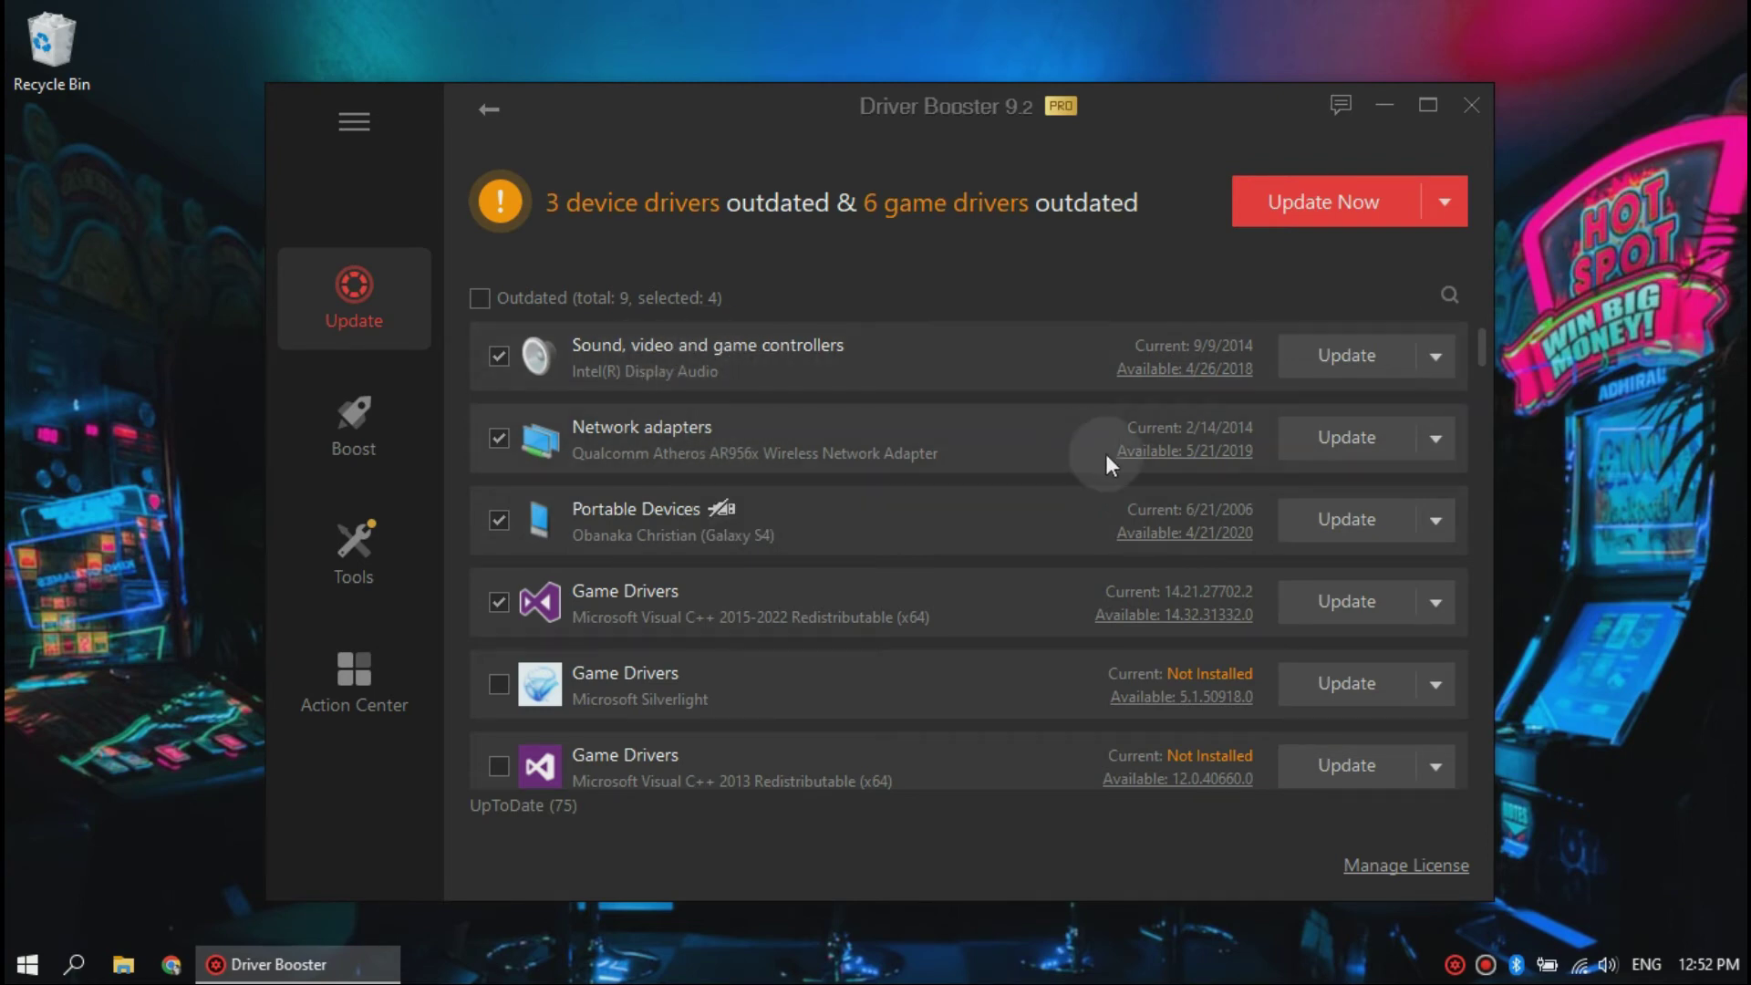
{"action": "scroll", "coordinate": [1105, 453], "scroll_direction": "down", "scroll_amount": 3}
{"action": "scroll", "coordinate": [1107, 454], "scroll_direction": "down", "scroll_amount": 3}
{"action": "scroll", "coordinate": [1106, 453], "scroll_direction": "up", "scroll_amount": 3}
{"action": "scroll", "coordinate": [1106, 466], "scroll_direction": "up", "scroll_amount": 2}
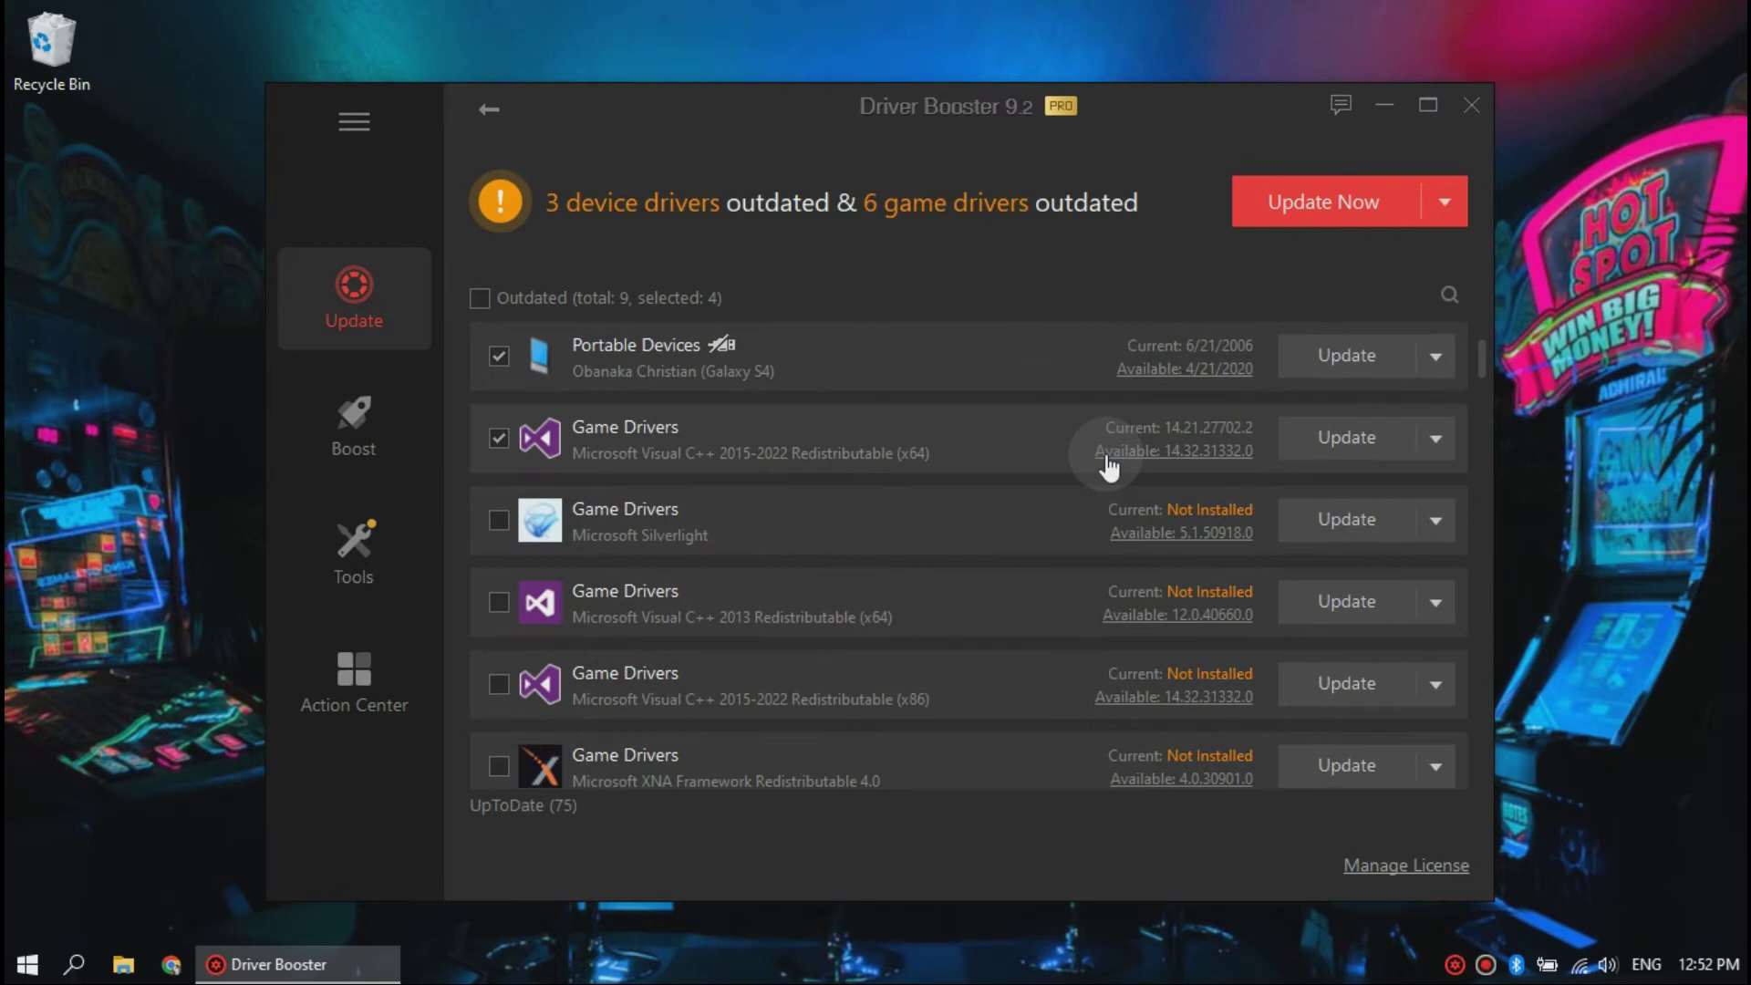
{"action": "scroll", "coordinate": [1106, 467], "scroll_direction": "down", "scroll_amount": 4}
{"action": "mouse_move", "coordinate": [1482, 401]}
{"action": "left_mouse_down"}
{"action": "mouse_move", "coordinate": [1486, 487]}
{"action": "mouse_move", "coordinate": [1485, 351]}
{"action": "left_mouse_up"}
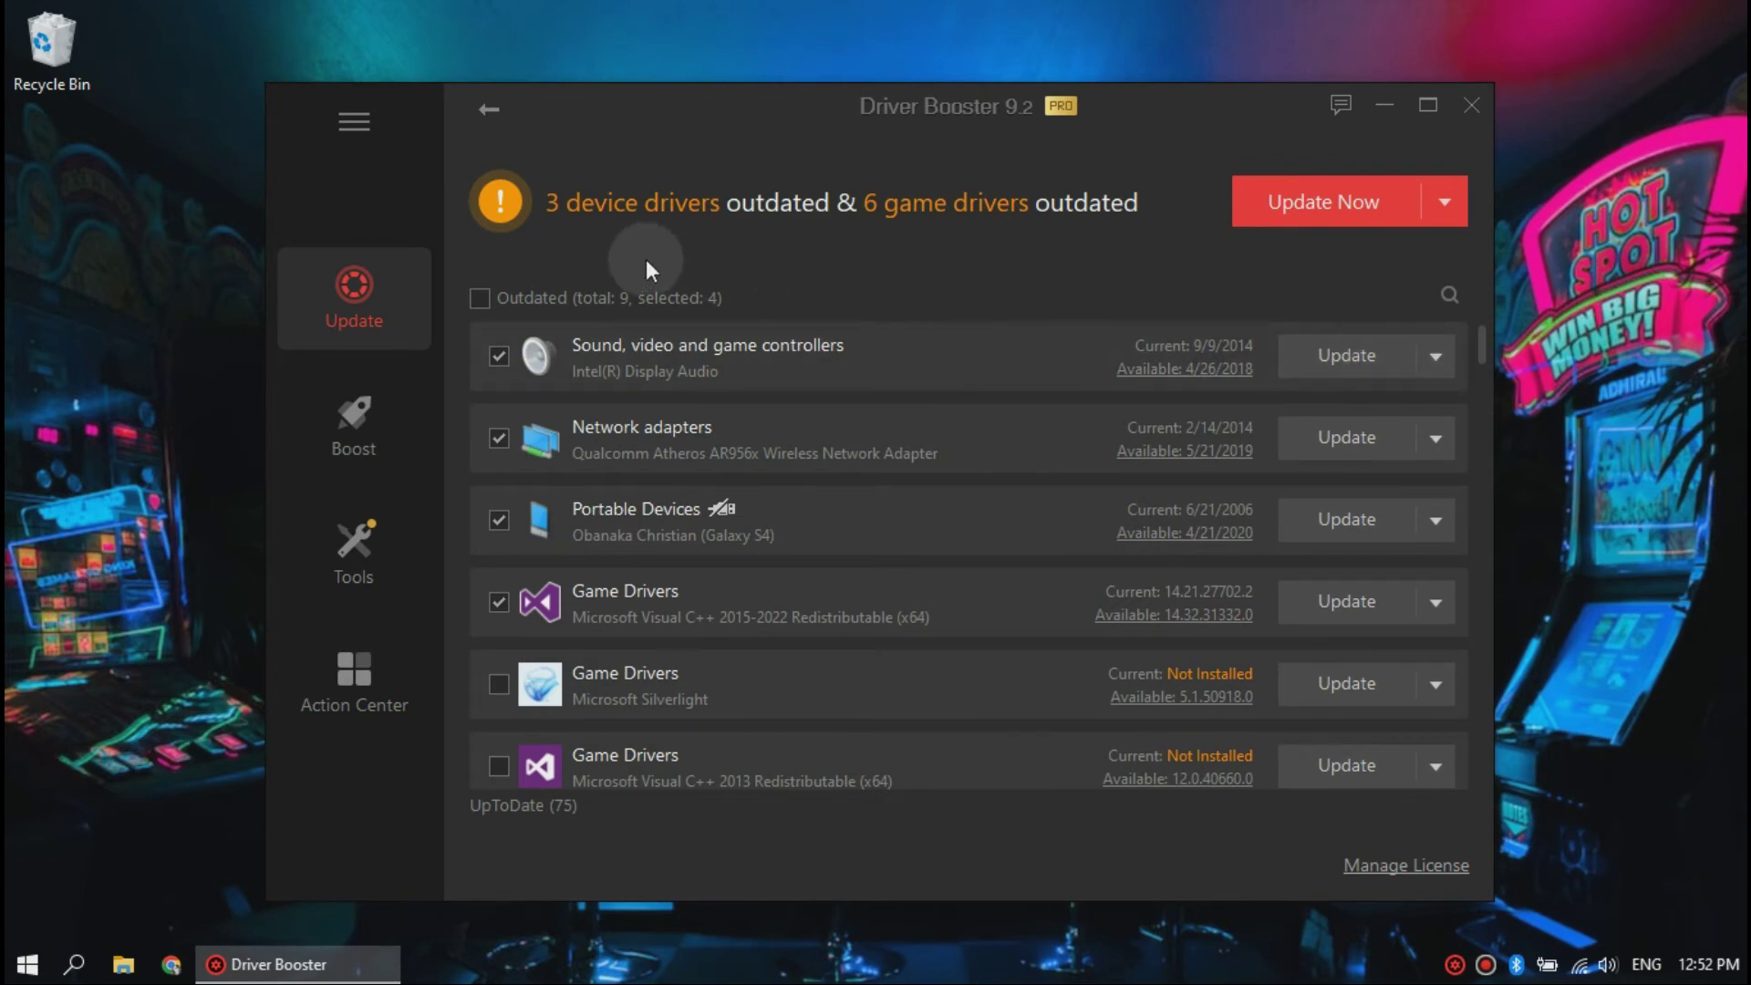
{"action": "left_click", "coordinate": [481, 297]}
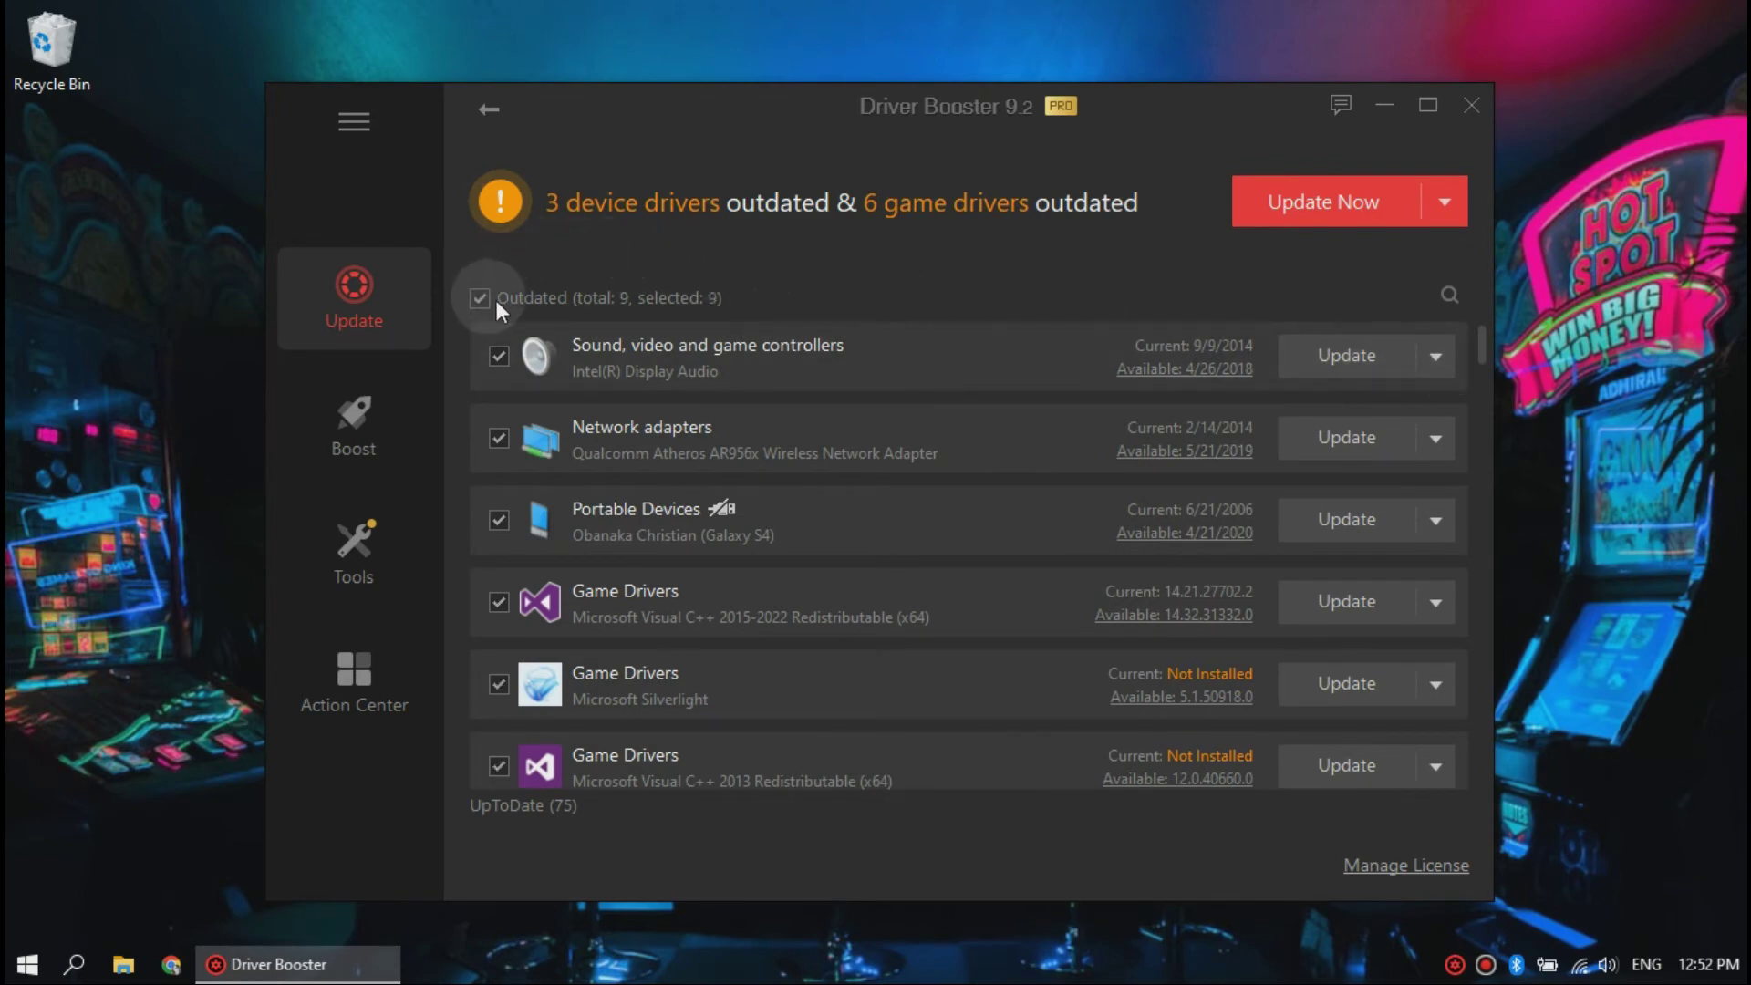
Update the nine selected drivers, acknowledging the Installation Notices and the System Restore prompt
{"action": "left_click", "coordinate": [1307, 199]}
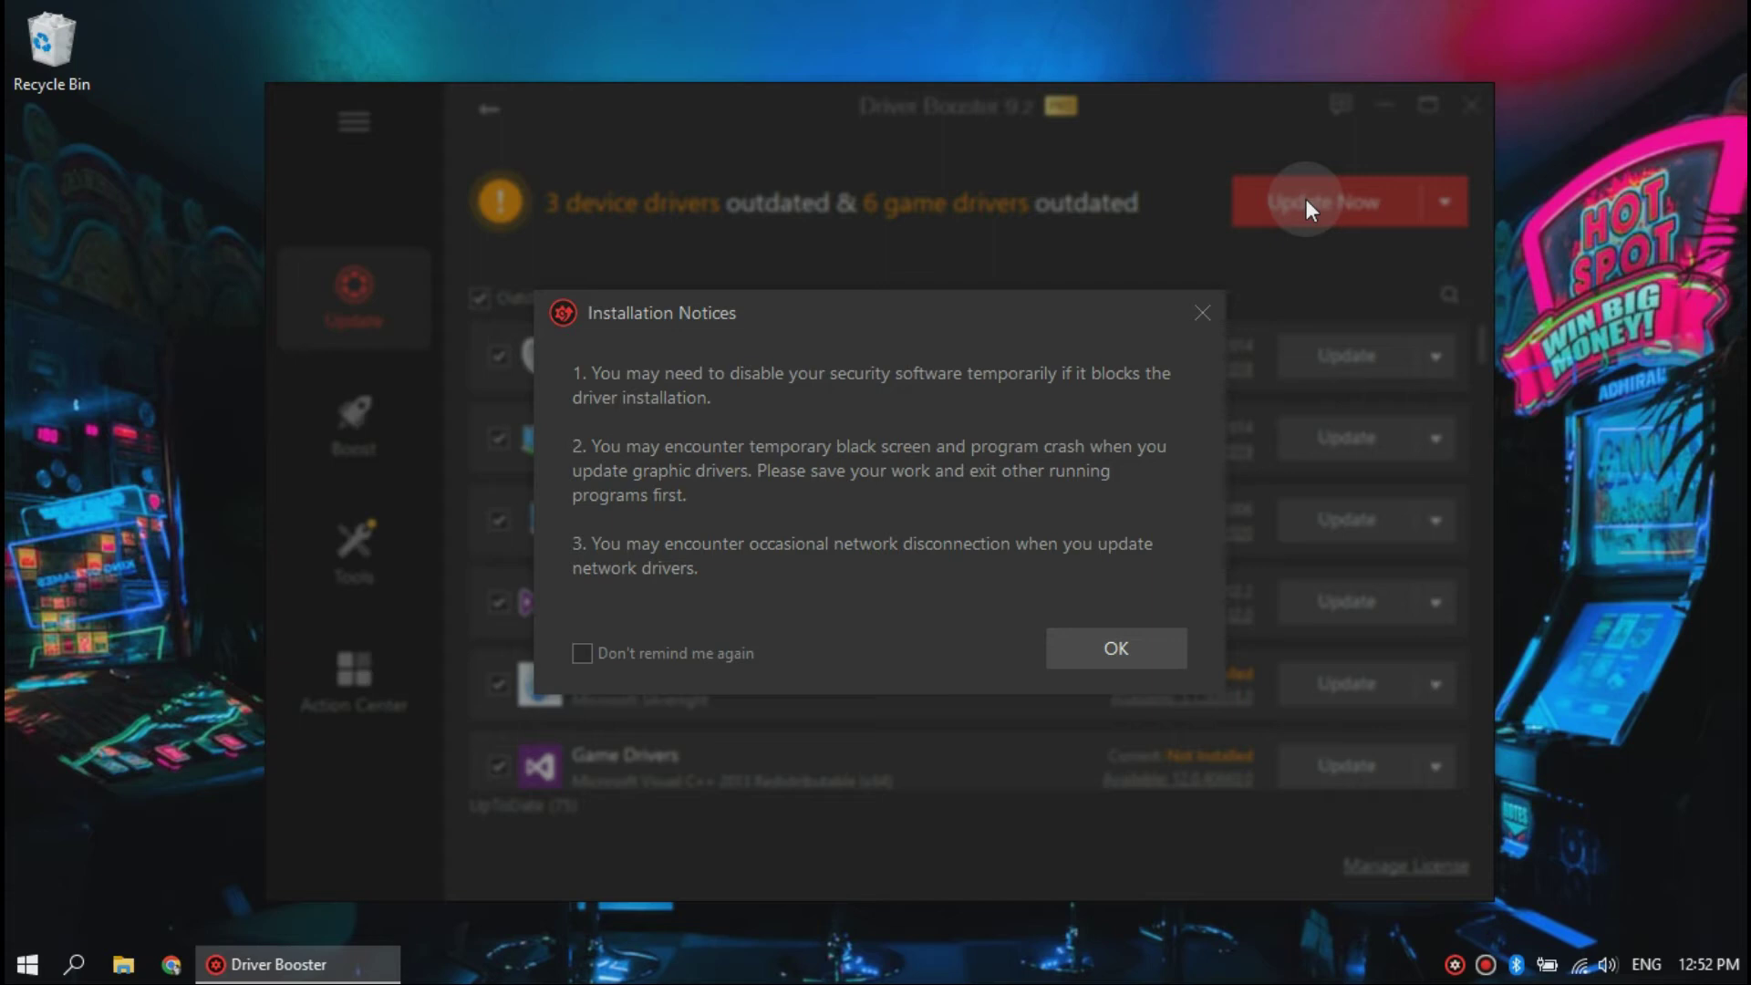
{"action": "left_click", "coordinate": [1134, 647]}
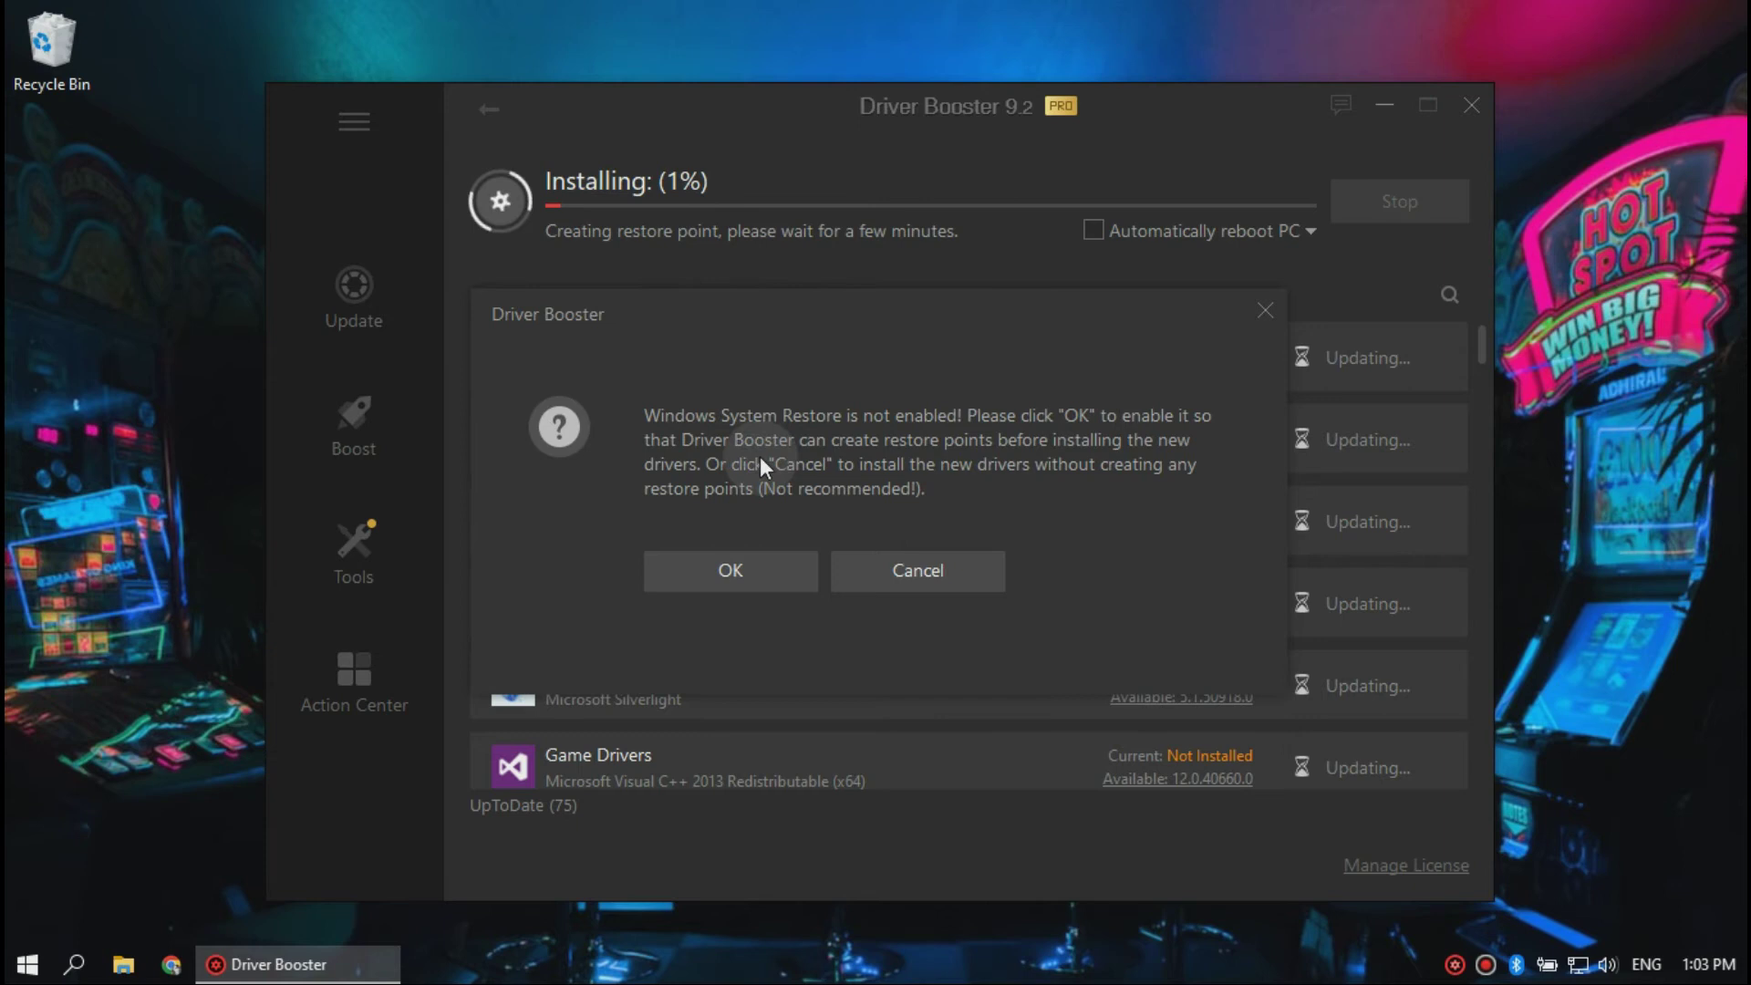
{"action": "left_click", "coordinate": [939, 573]}
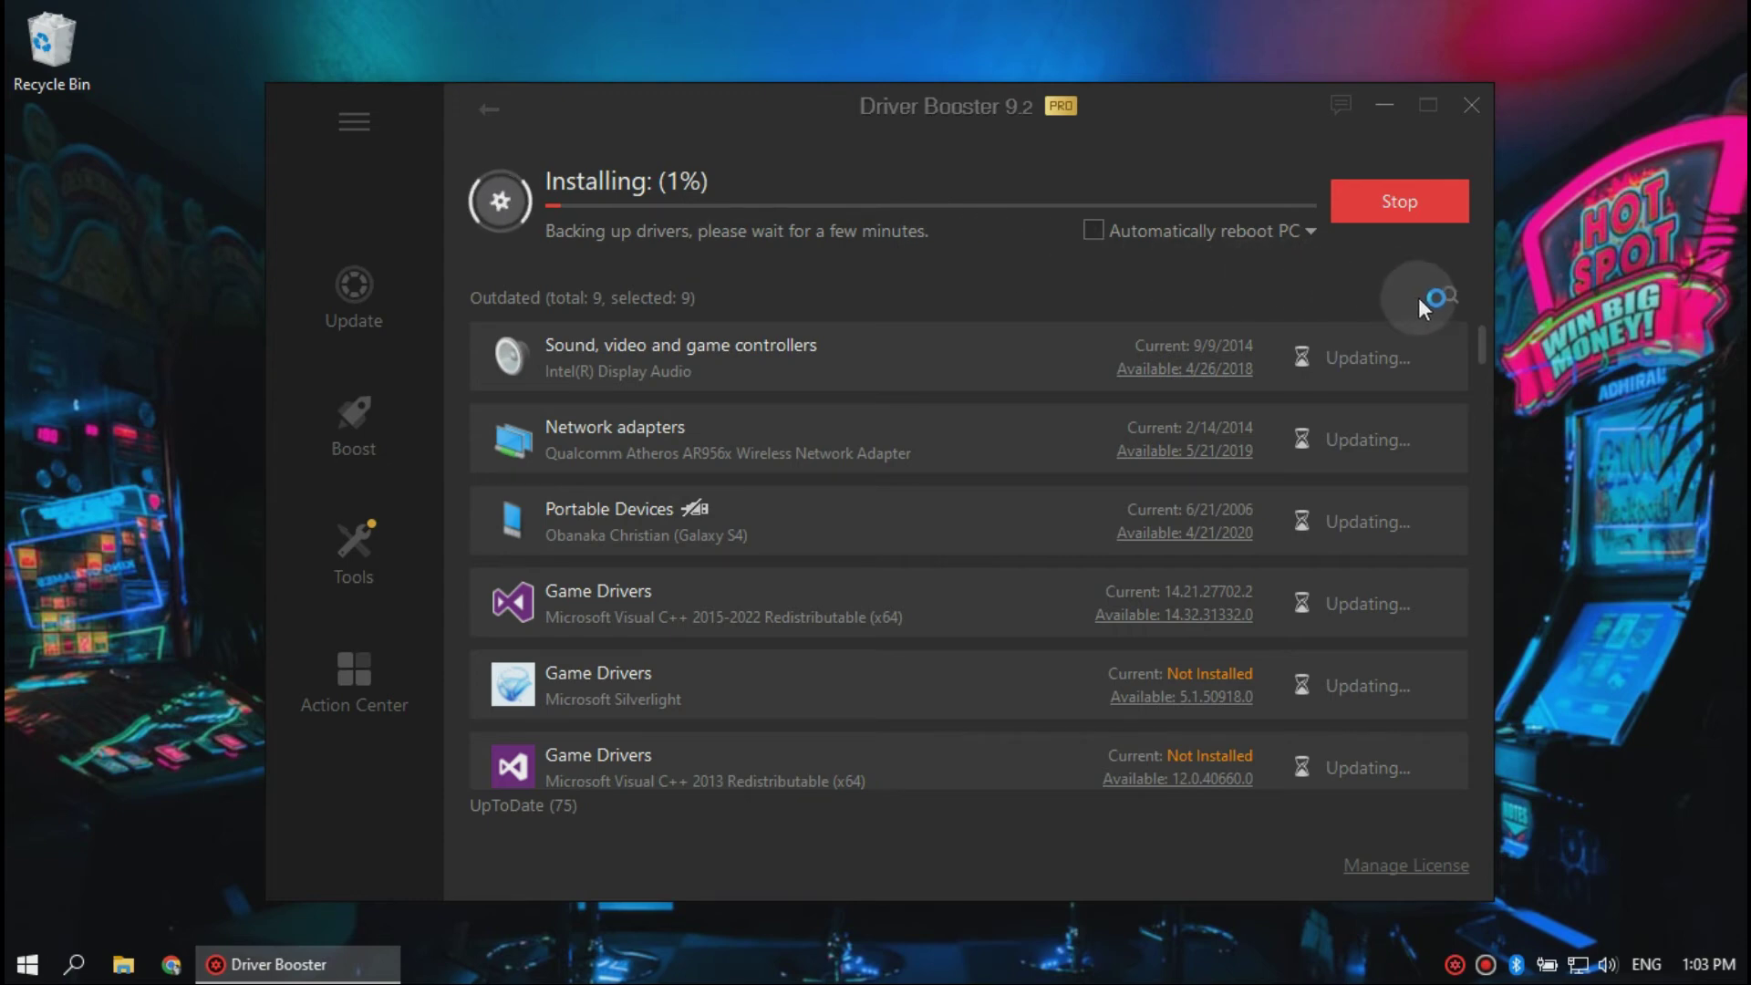
{"action": "scroll", "coordinate": [1390, 310], "scroll_direction": "down", "scroll_amount": 2}
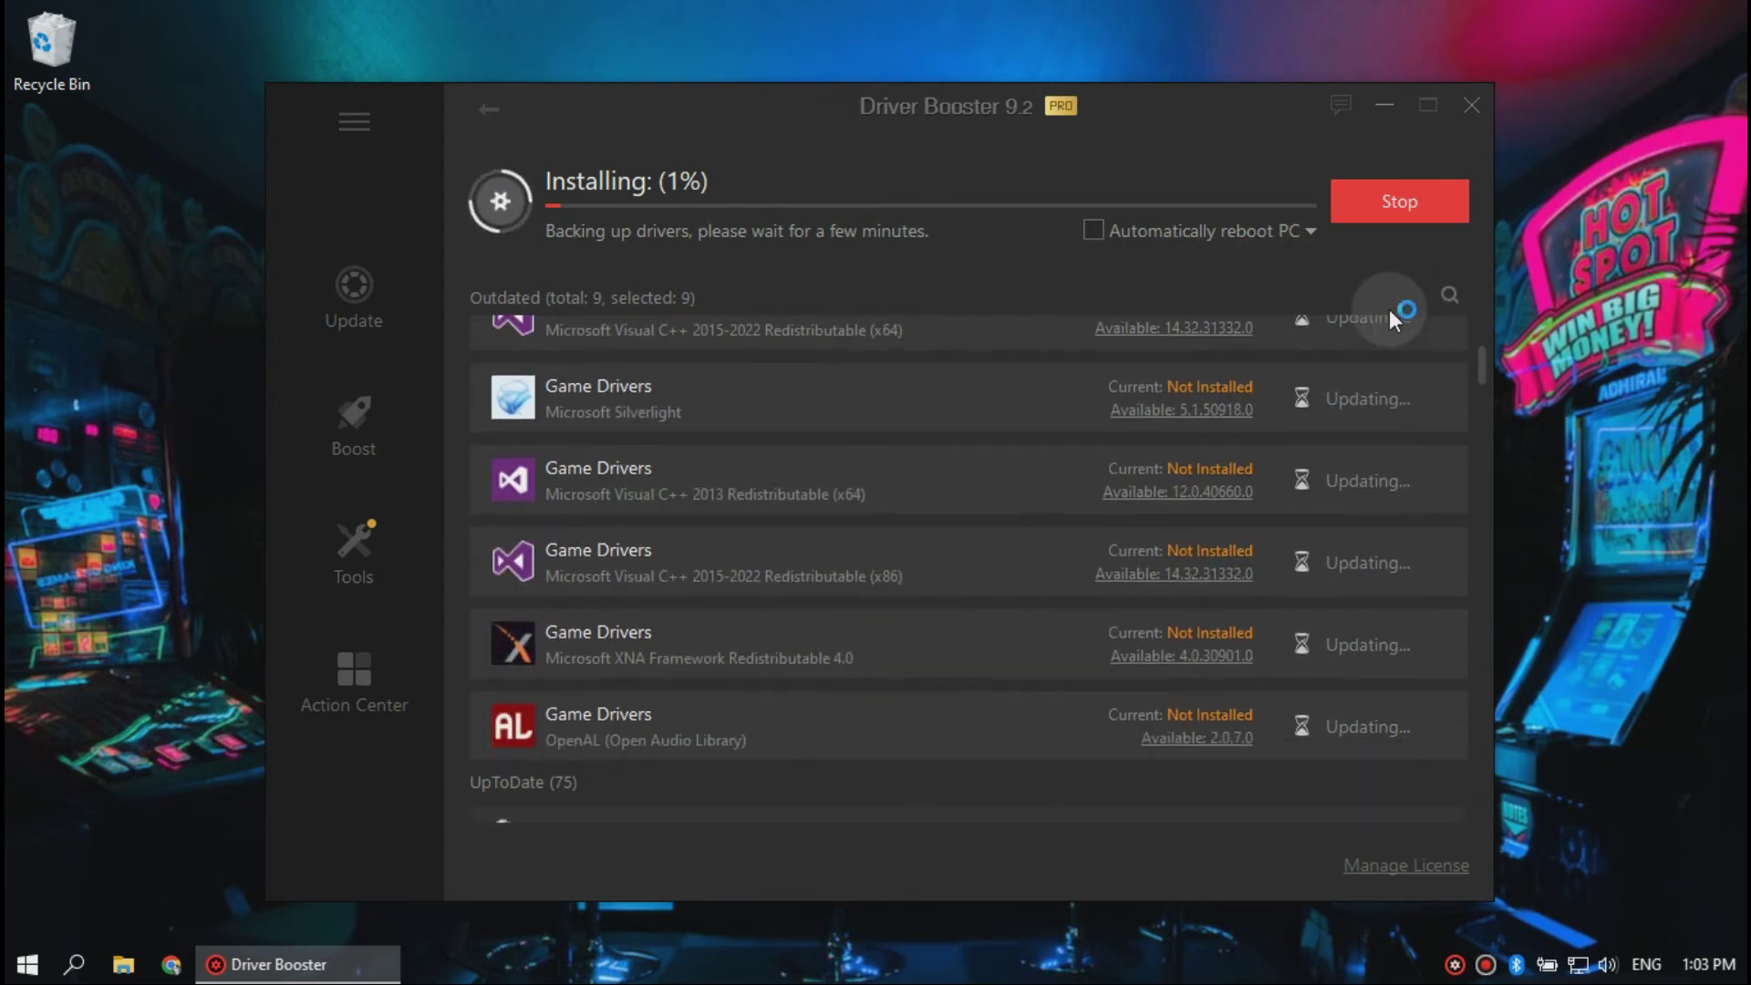
{"action": "scroll", "coordinate": [1389, 310], "scroll_direction": "down", "scroll_amount": 2}
{"action": "scroll", "coordinate": [1390, 310], "scroll_direction": "up", "scroll_amount": 3}
{"action": "scroll", "coordinate": [1389, 311], "scroll_direction": "up", "scroll_amount": 1}
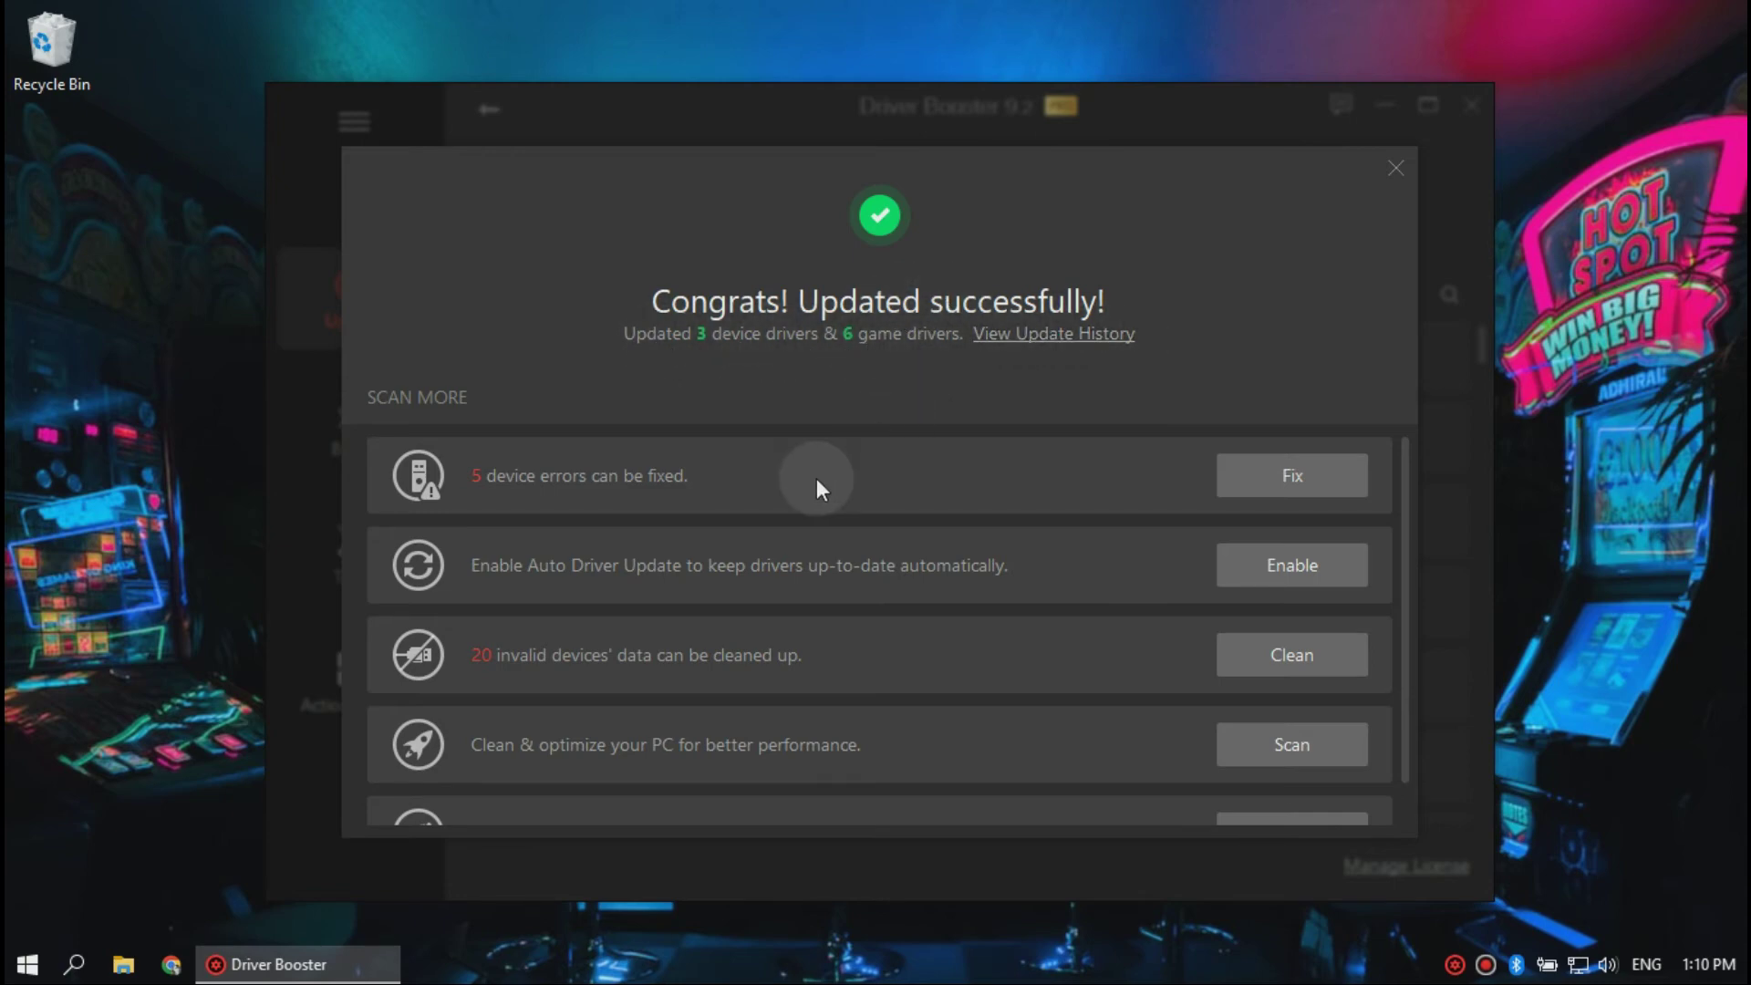
{"action": "scroll", "coordinate": [817, 478], "scroll_direction": "down", "scroll_amount": 1}
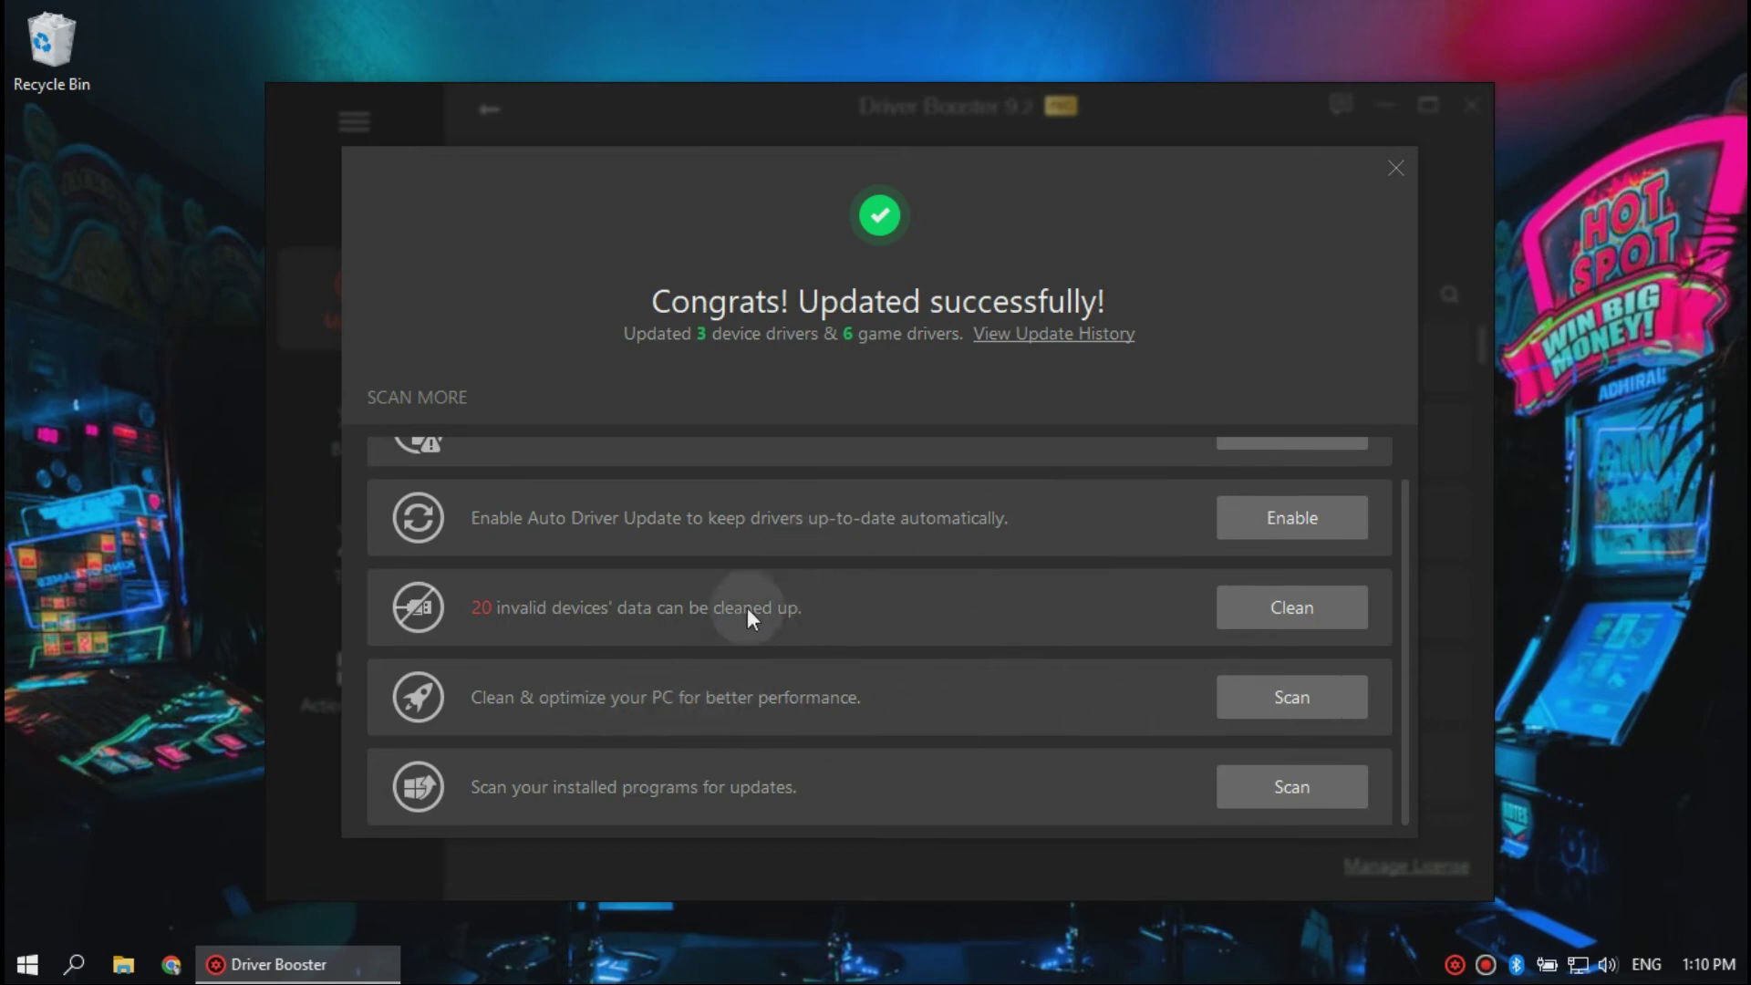
{"action": "scroll", "coordinate": [752, 643], "scroll_direction": "up", "scroll_amount": 1}
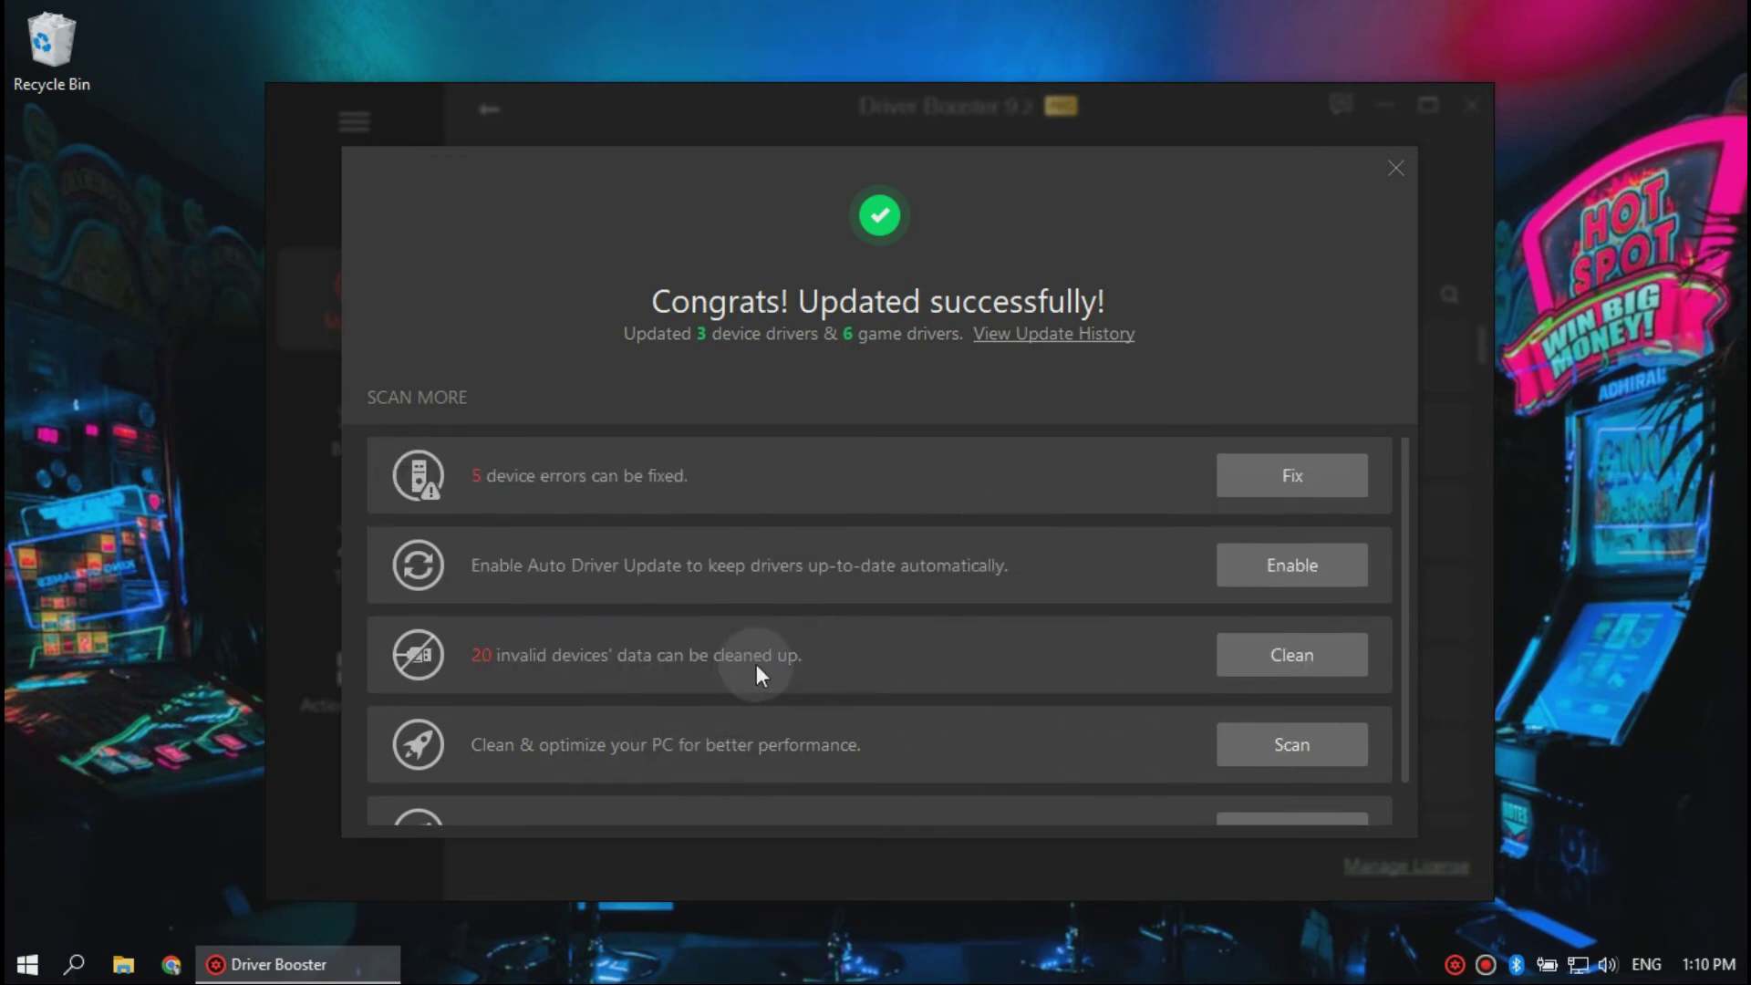
Fix all 9 detected device errors and dismiss the fix report
{"action": "left_click", "coordinate": [1286, 482]}
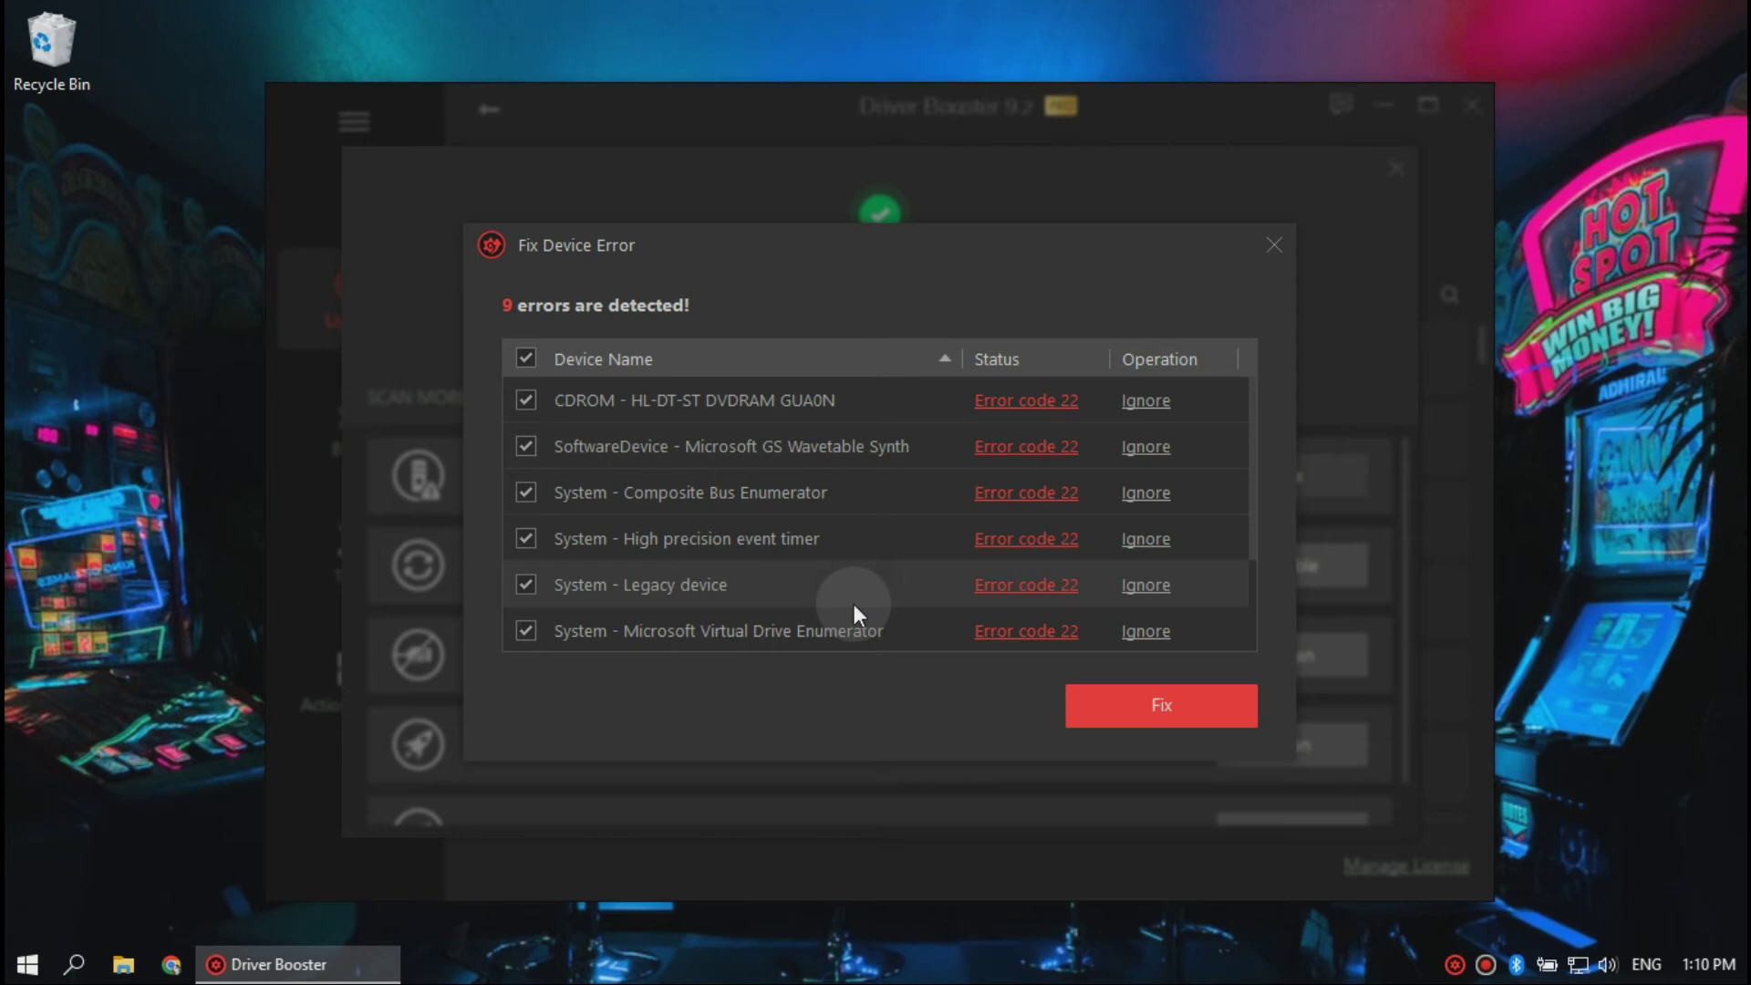
{"action": "scroll", "coordinate": [856, 612], "scroll_direction": "down", "scroll_amount": 3}
{"action": "left_click", "coordinate": [1129, 701]}
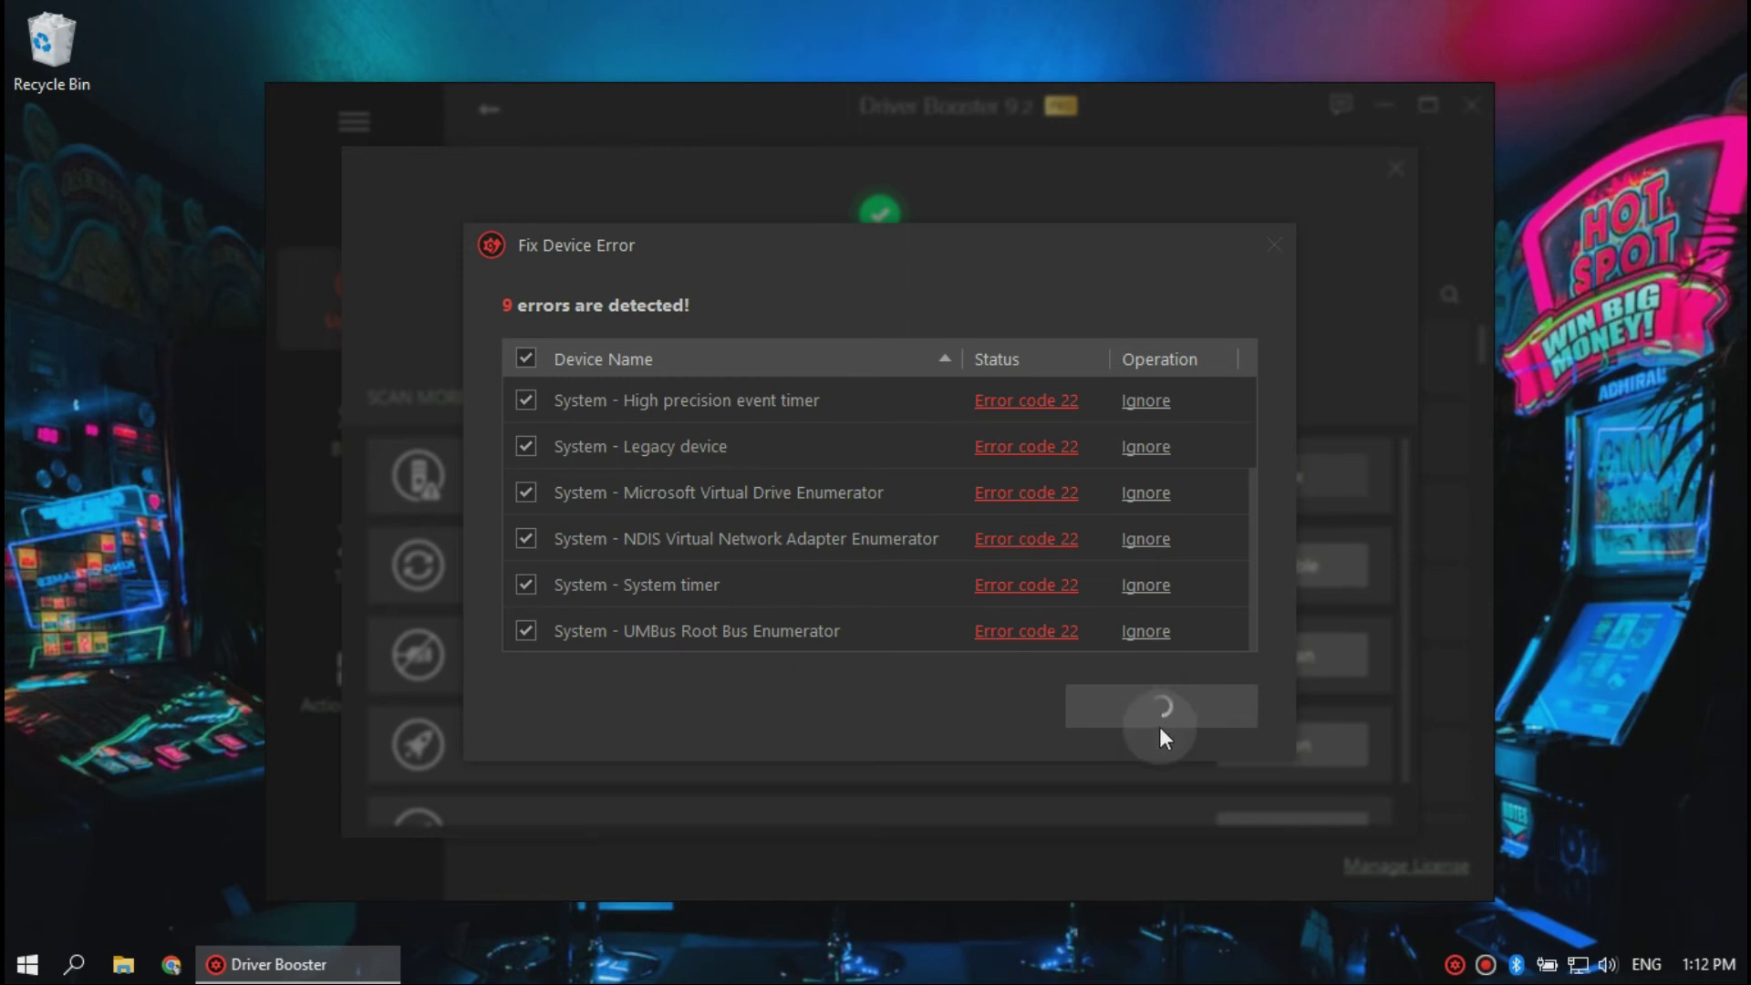
{"action": "scroll", "coordinate": [1011, 503], "scroll_direction": "up", "scroll_amount": 3}
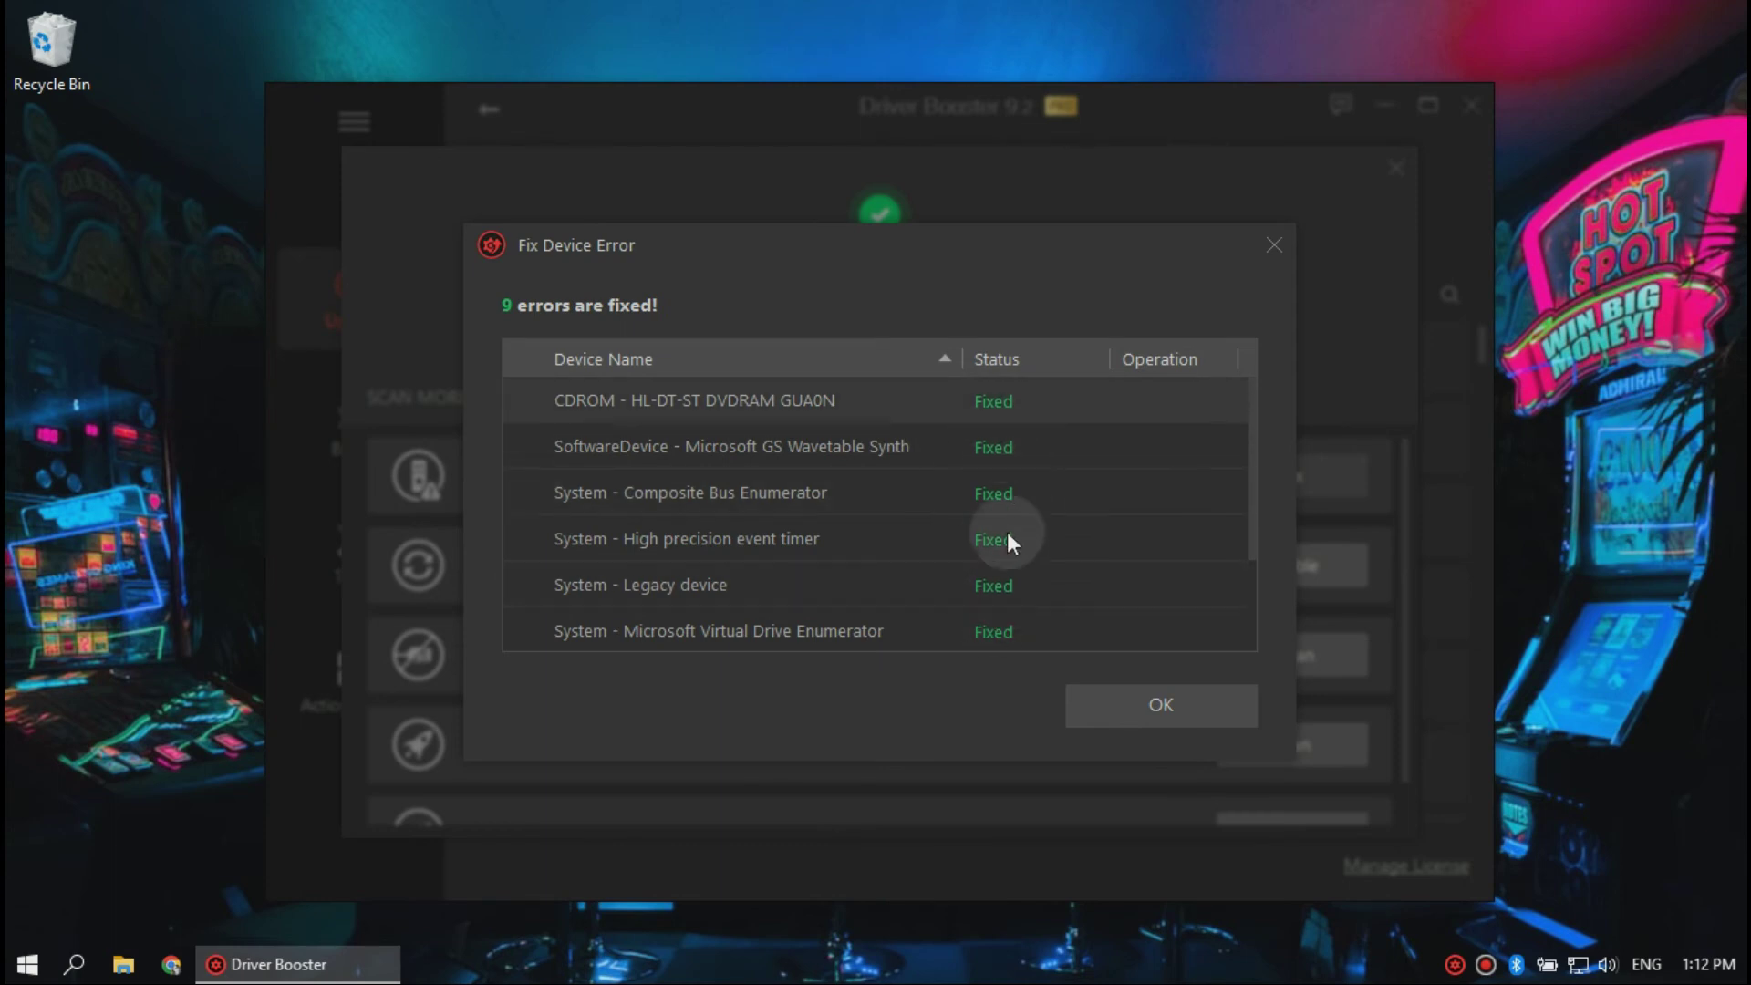
{"action": "left_click", "coordinate": [1136, 705]}
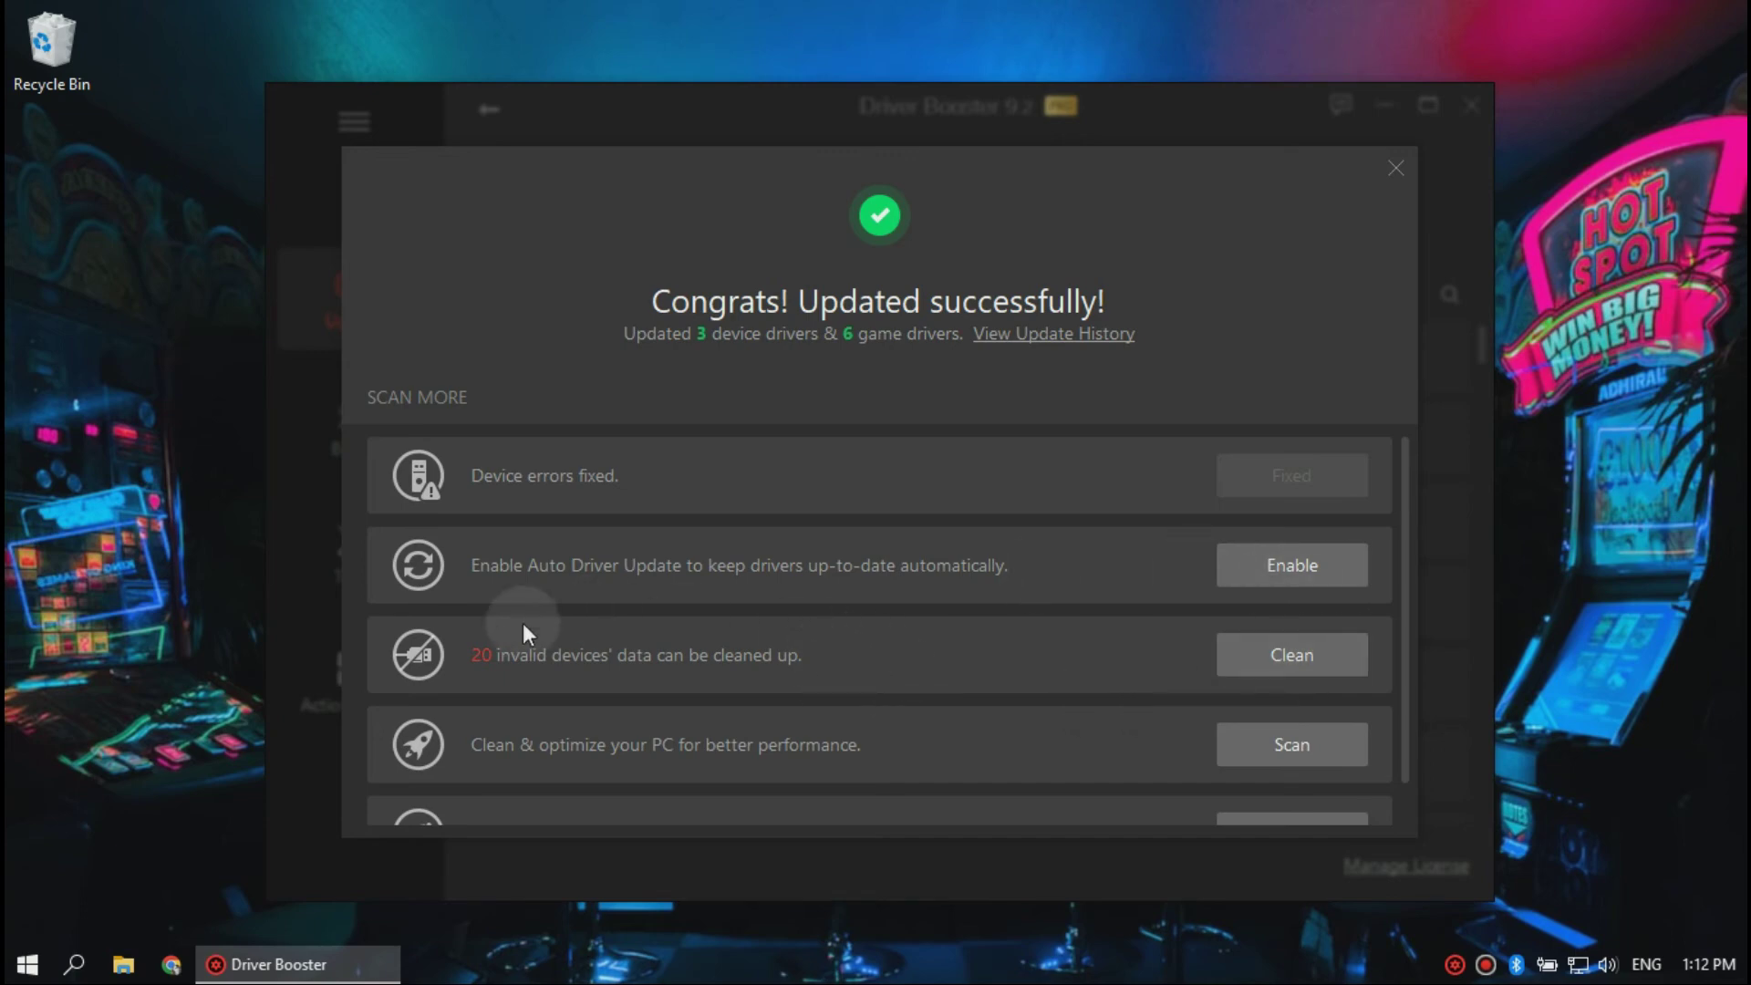
Clean invalid data for 20 devices, then close the update success summary
{"action": "left_click", "coordinate": [1282, 638]}
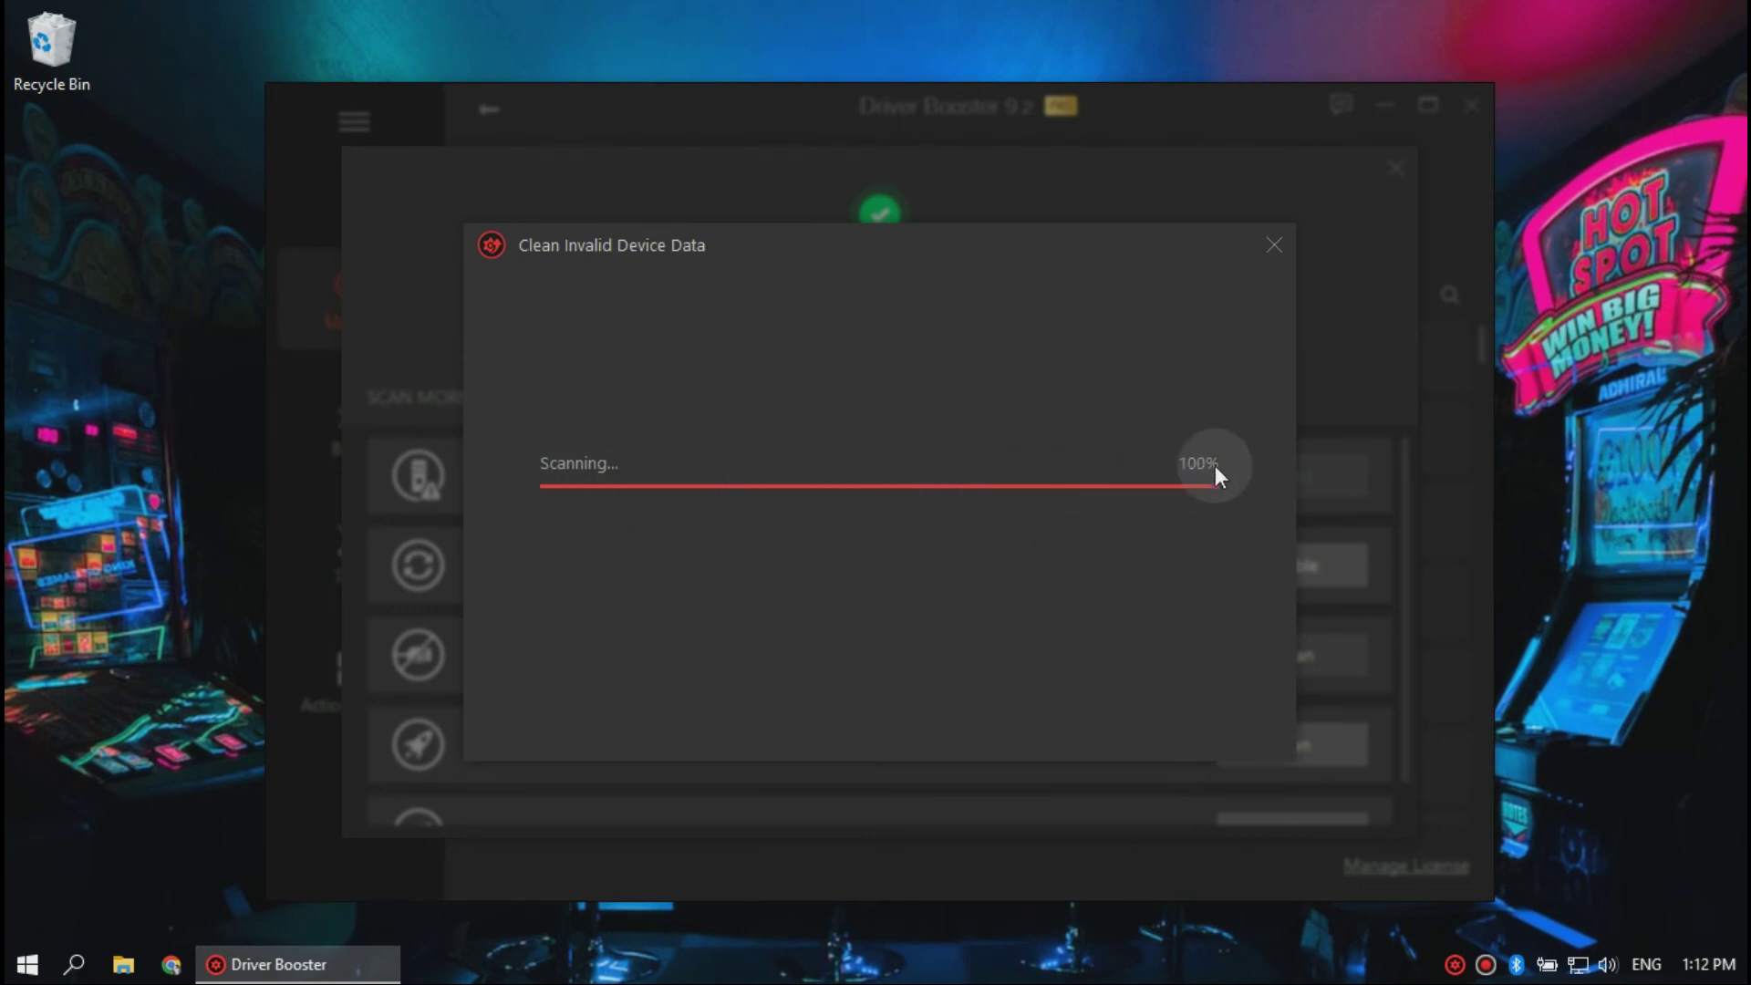
{"action": "left_click", "coordinate": [1162, 707]}
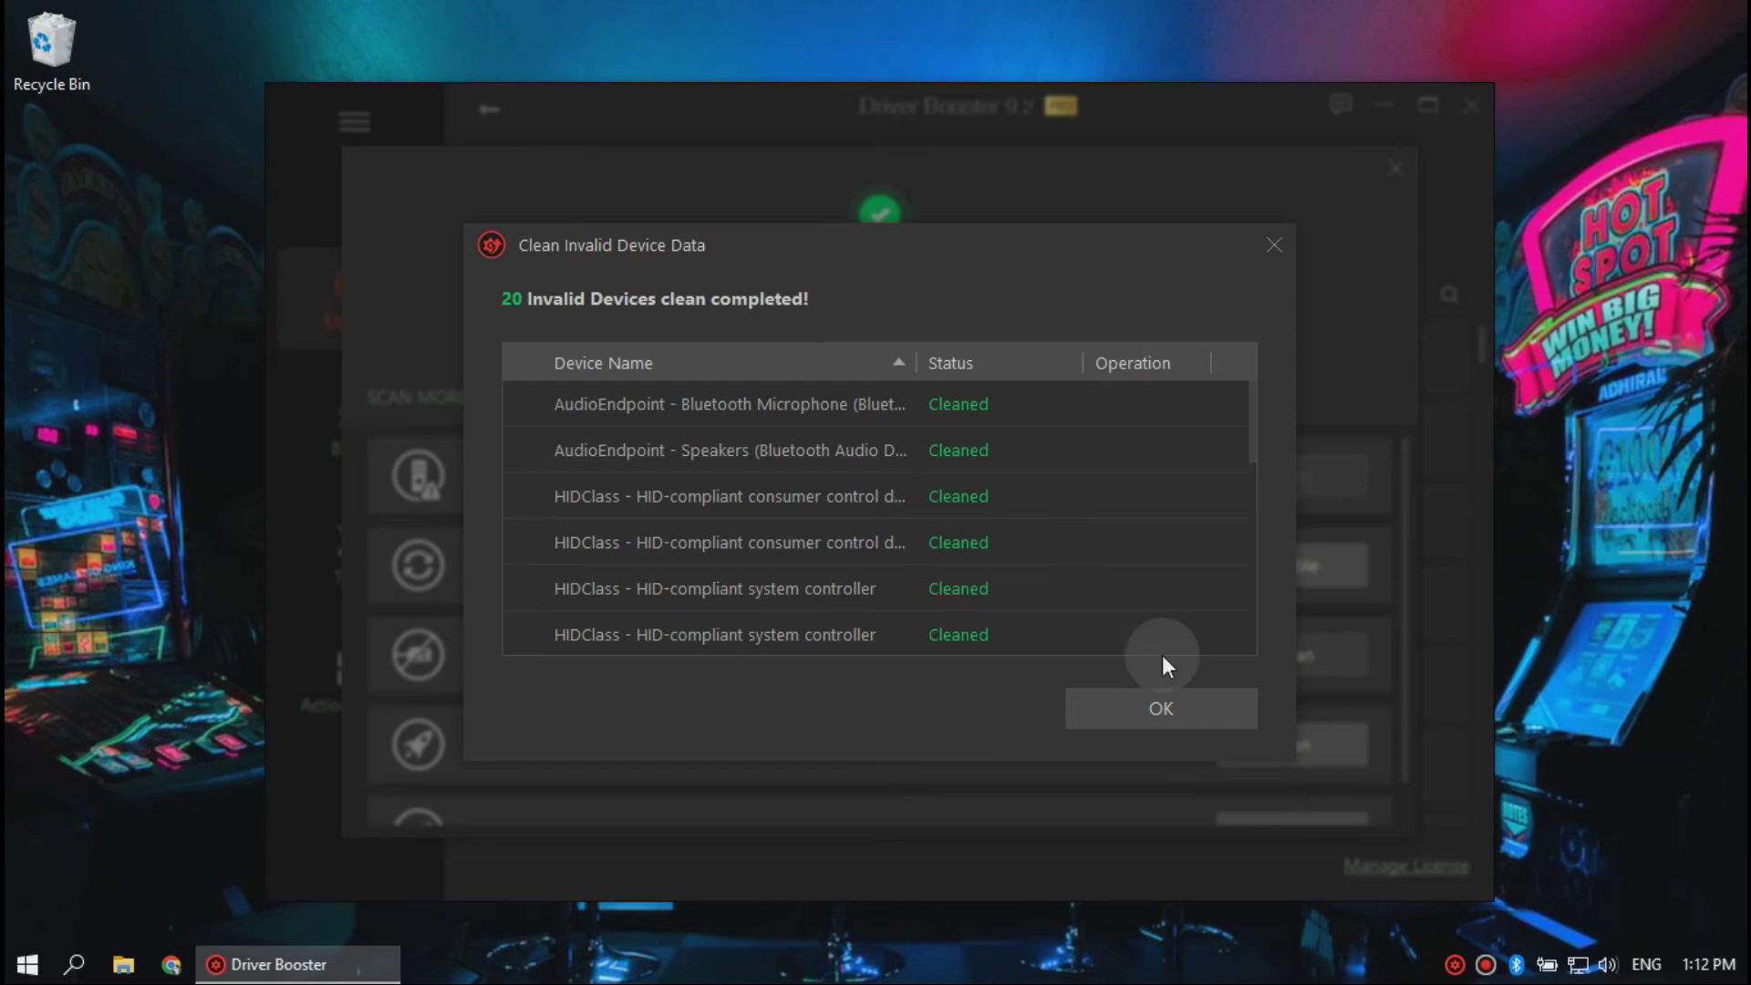
{"action": "left_click", "coordinate": [1150, 715]}
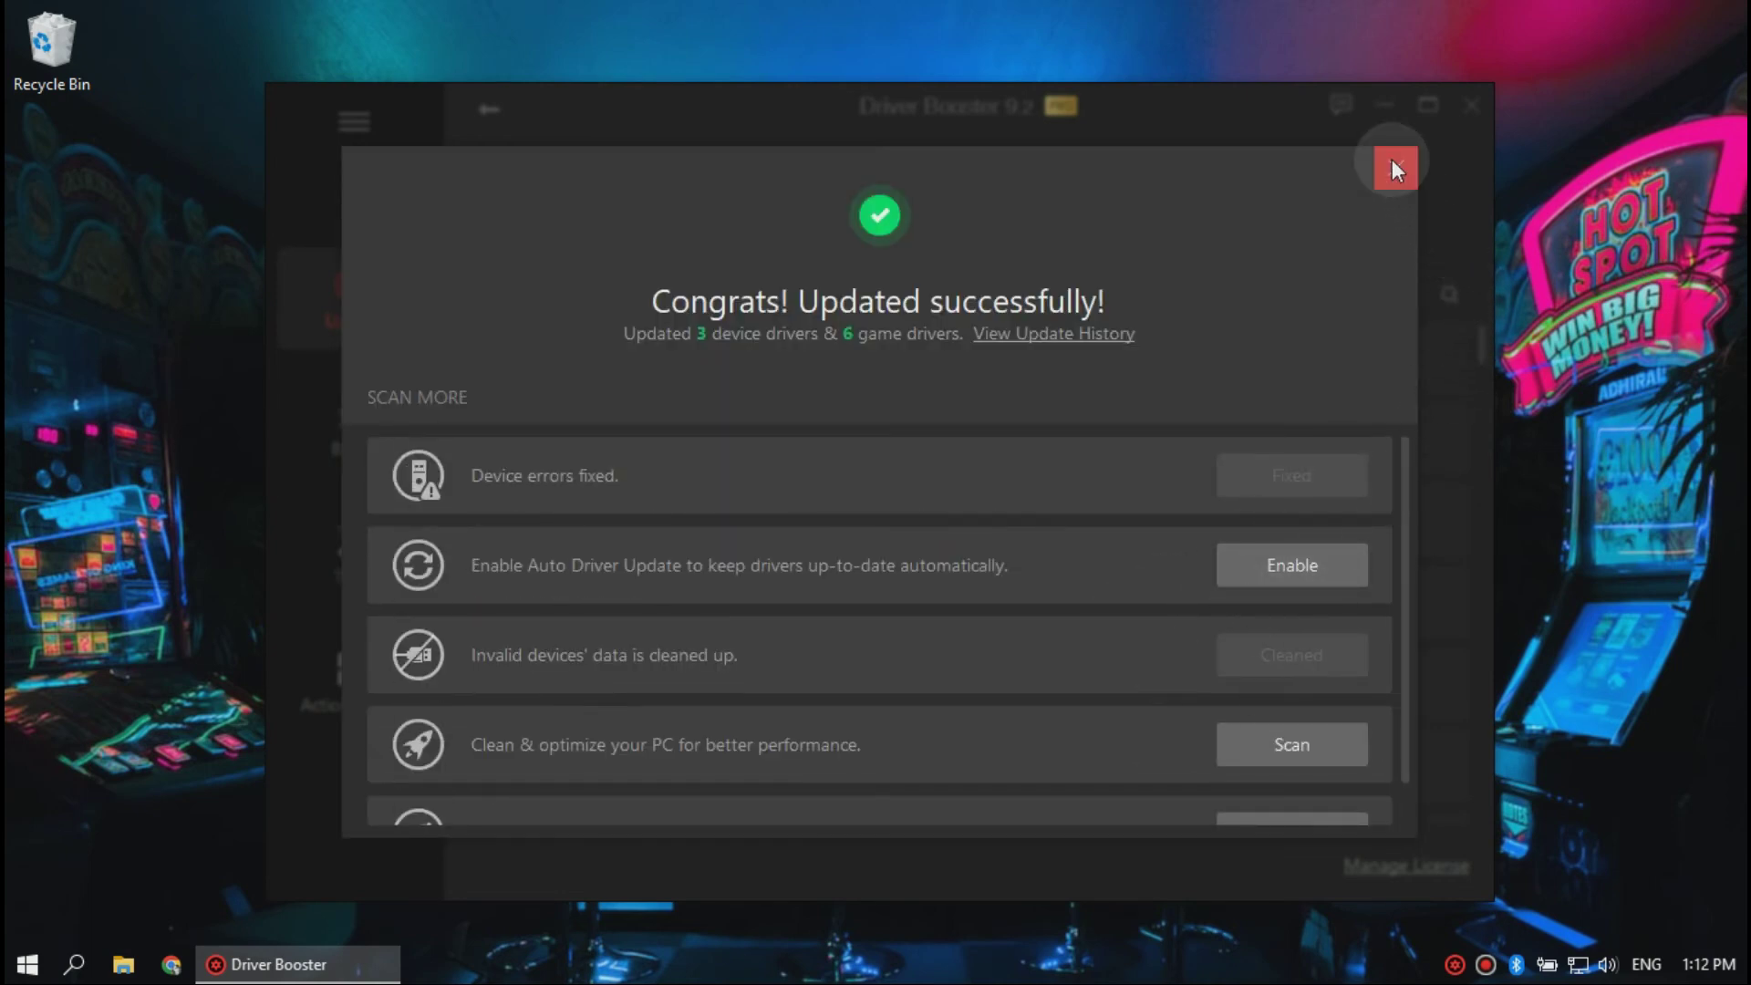
{"action": "left_click", "coordinate": [1395, 166]}
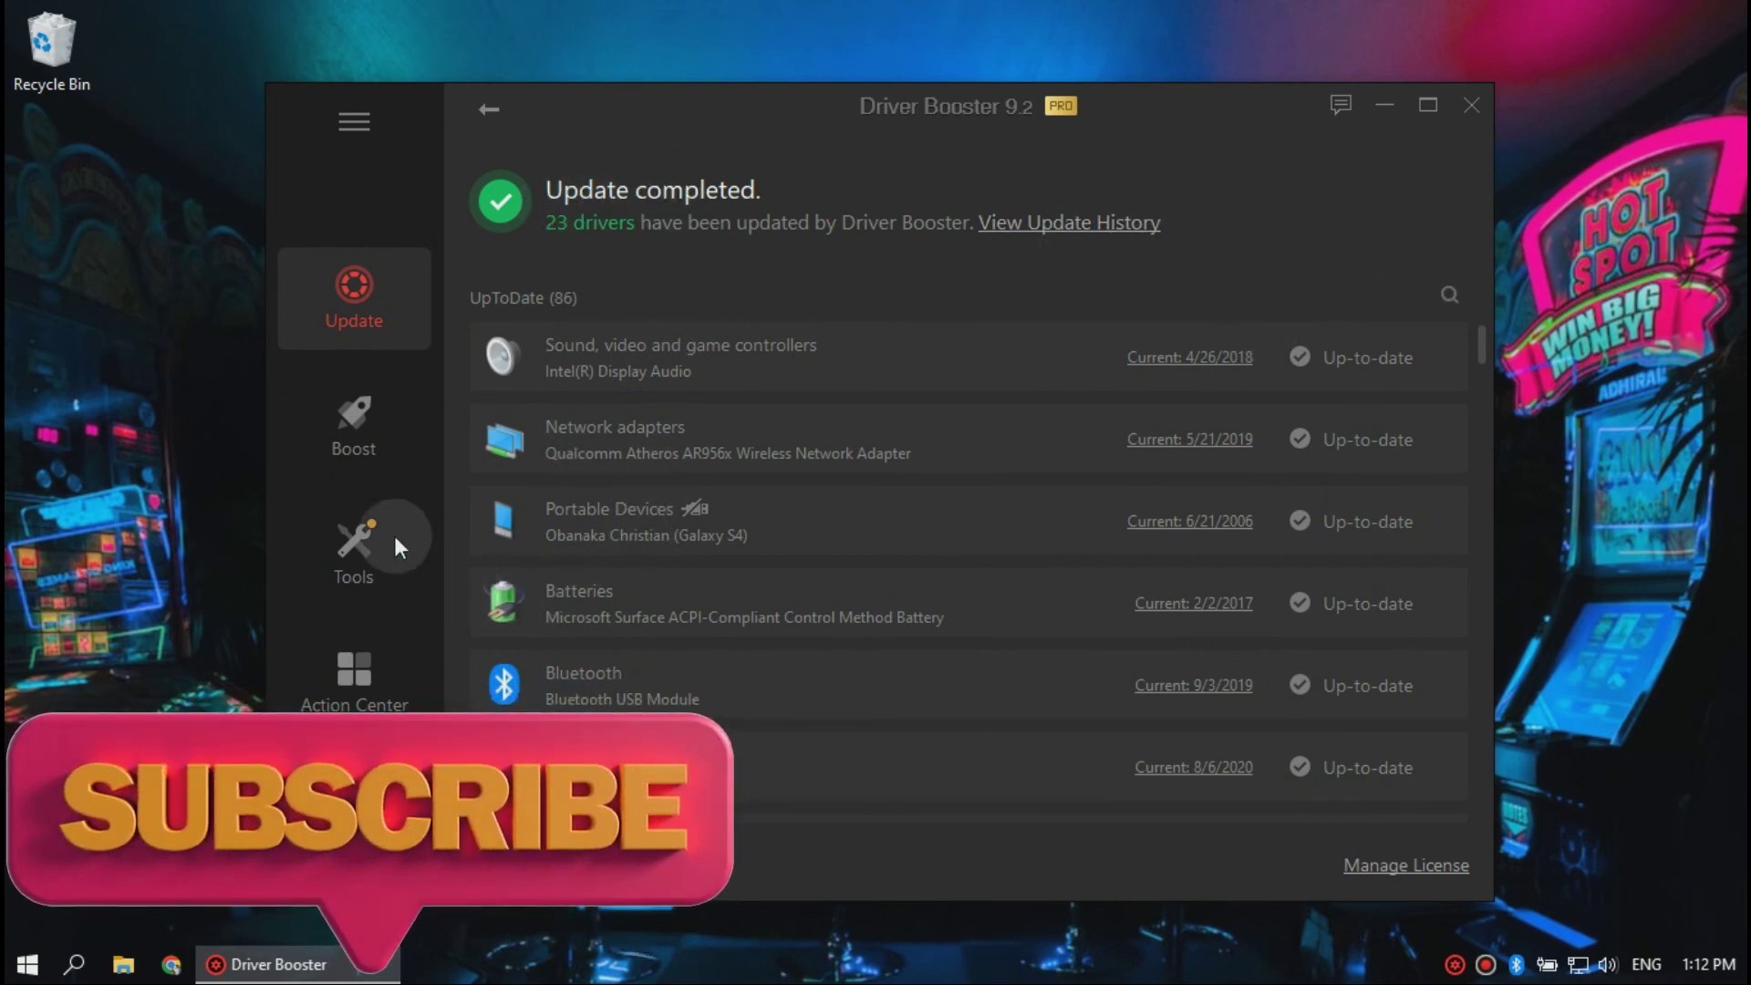
Switch to the Boost page, where Game Boost is still off
{"action": "left_click", "coordinate": [365, 419]}
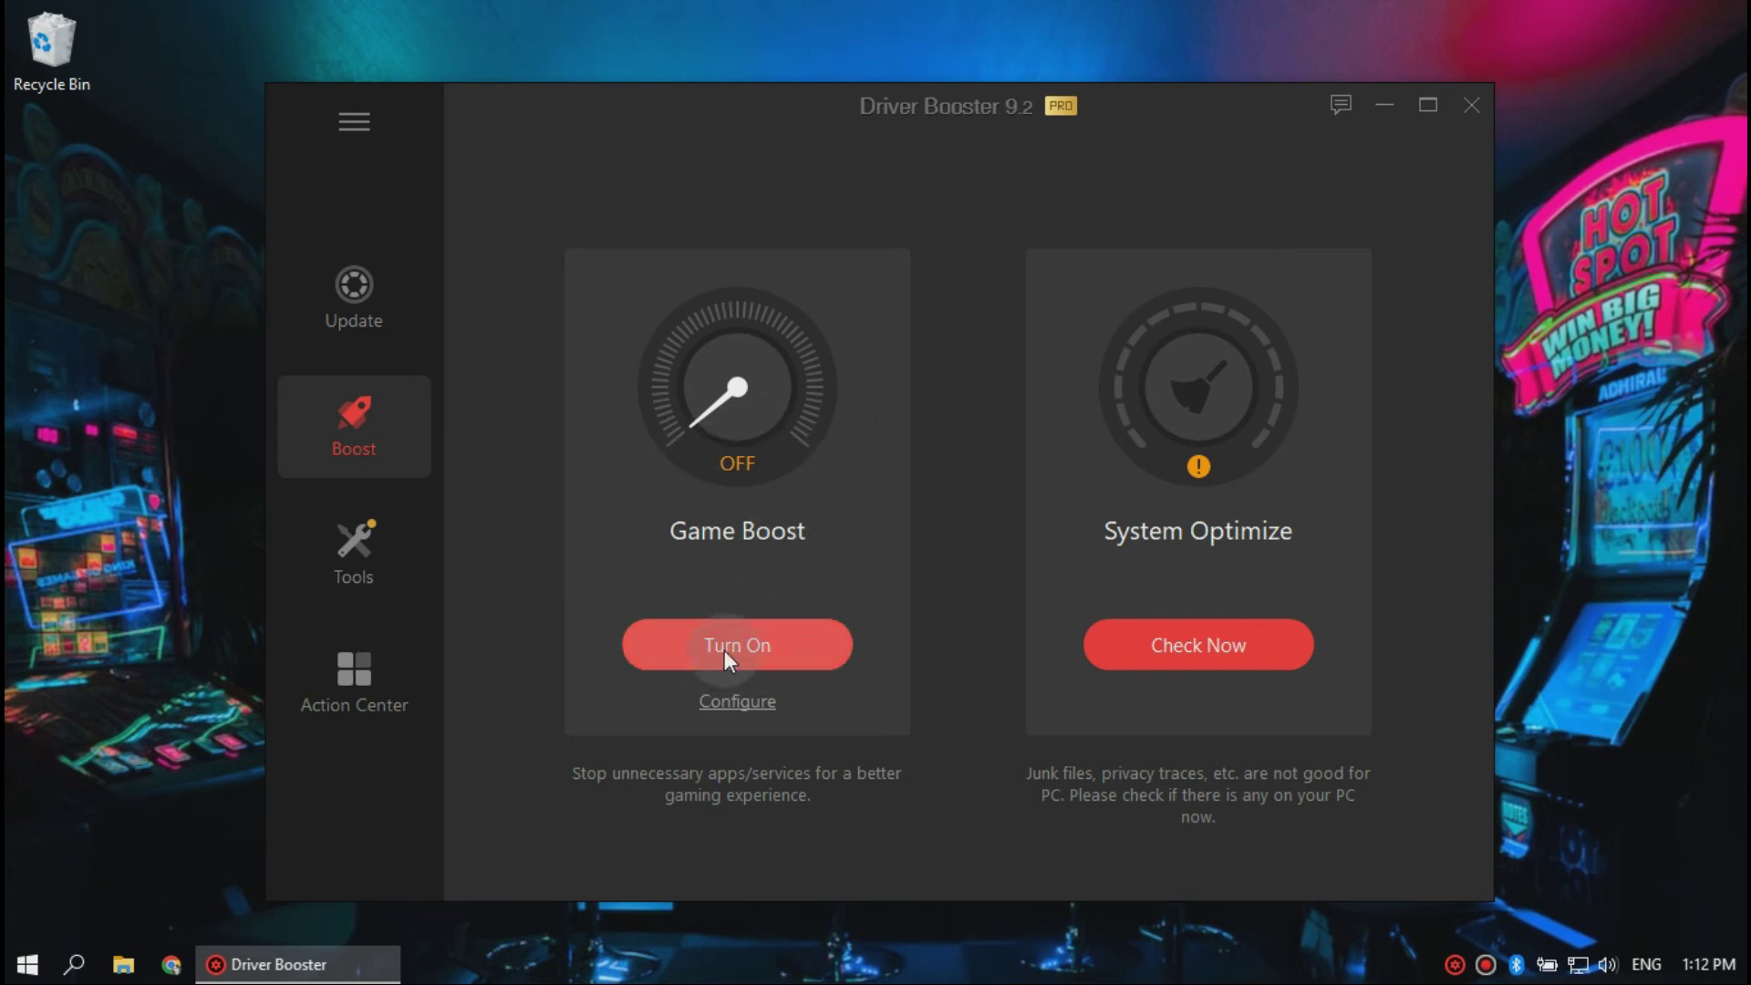
In Game Boost configuration, tick rundll32.exe and svchost.exe, then reset processes to recommended defaults
{"action": "left_click", "coordinate": [741, 699]}
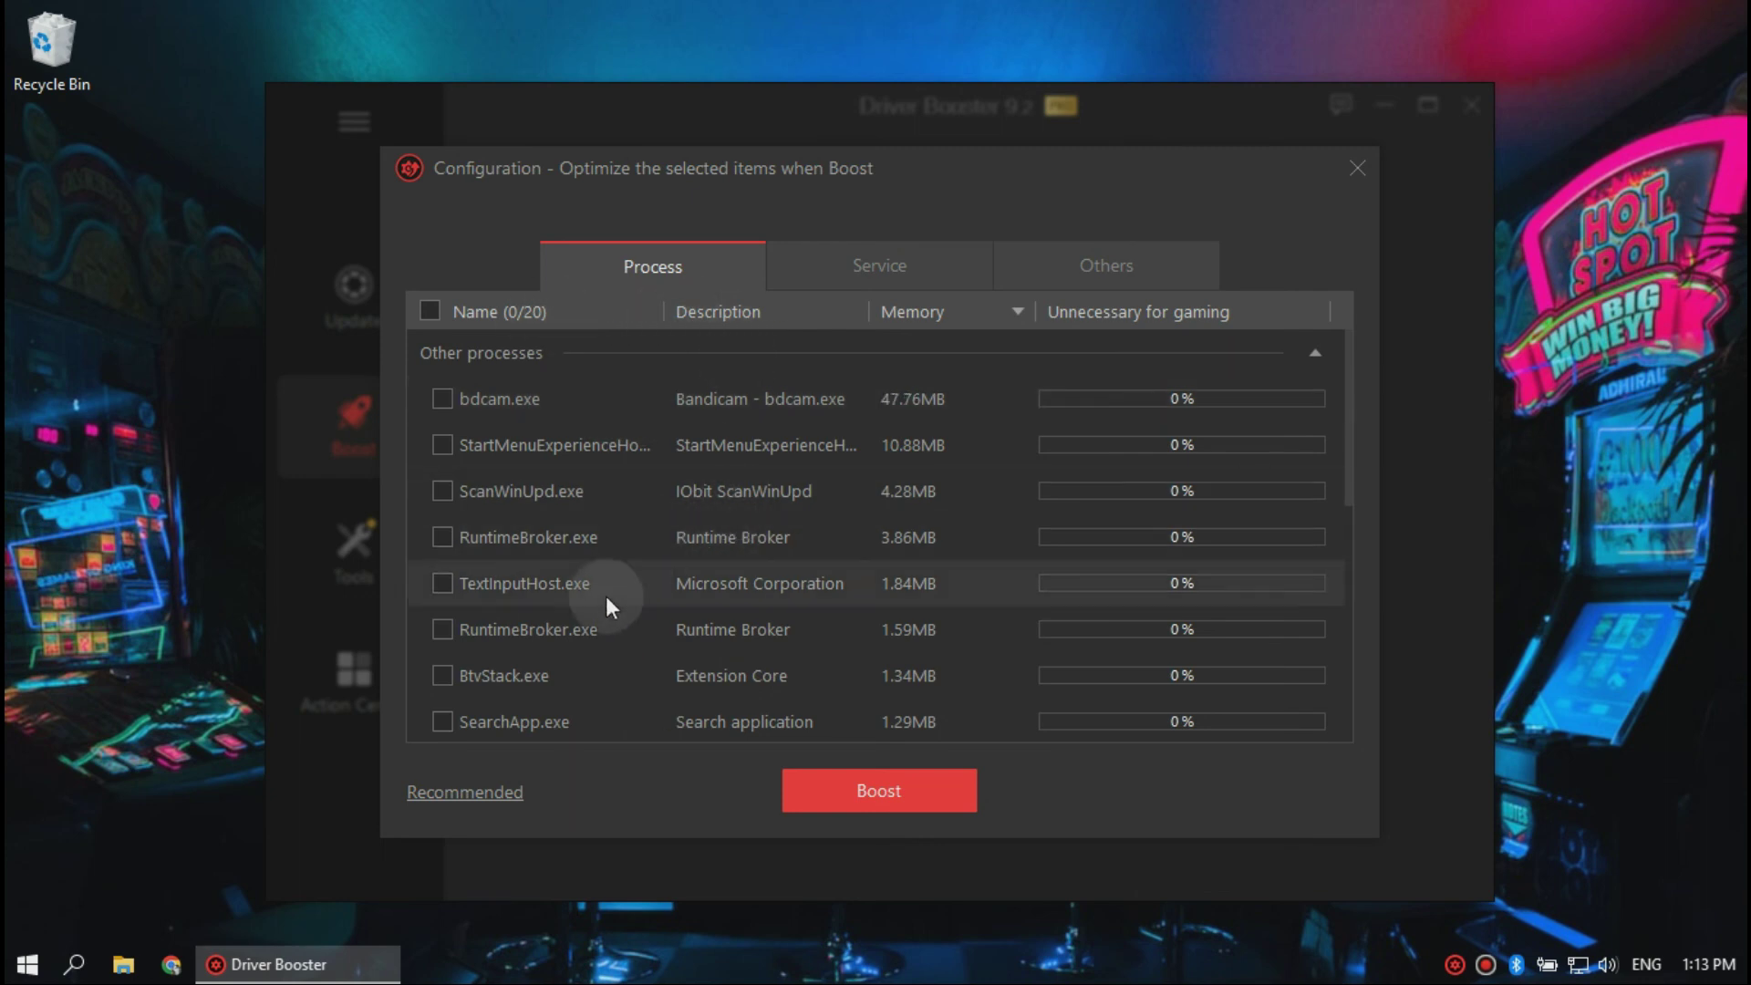
{"action": "scroll", "coordinate": [606, 595], "scroll_direction": "down", "scroll_amount": 2}
{"action": "scroll", "coordinate": [606, 596], "scroll_direction": "down", "scroll_amount": 4}
{"action": "scroll", "coordinate": [607, 595], "scroll_direction": "down", "scroll_amount": 2}
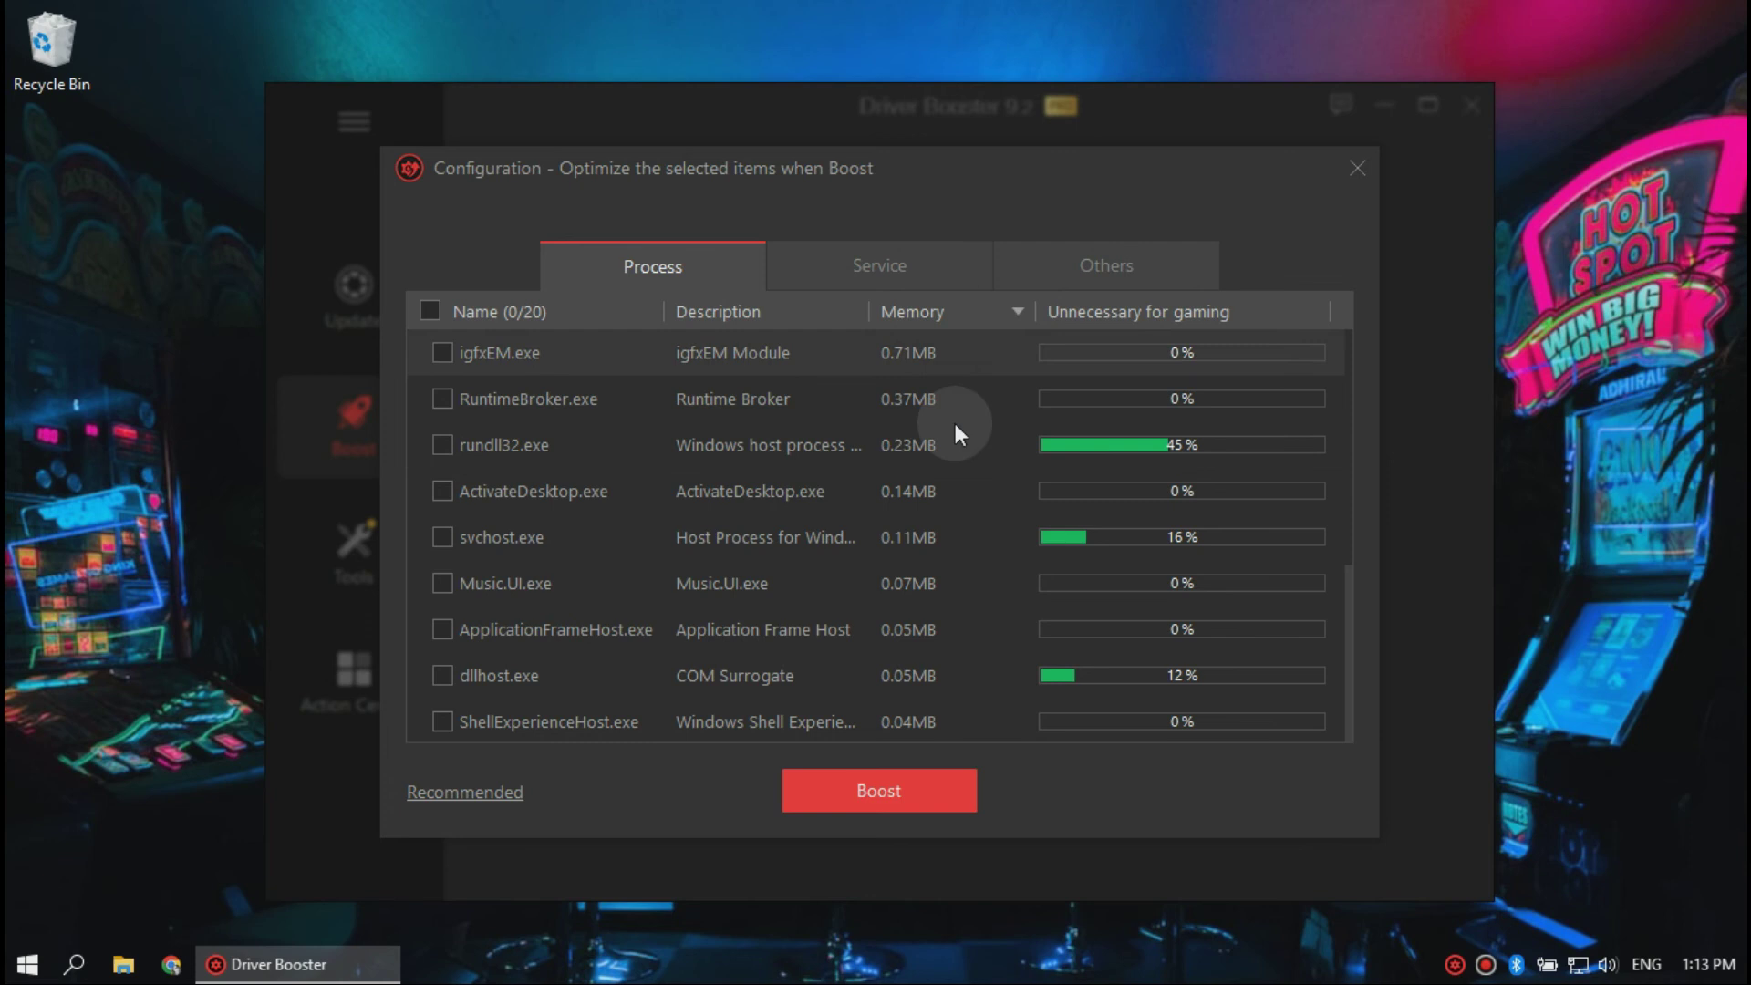
{"action": "left_click", "coordinate": [445, 444]}
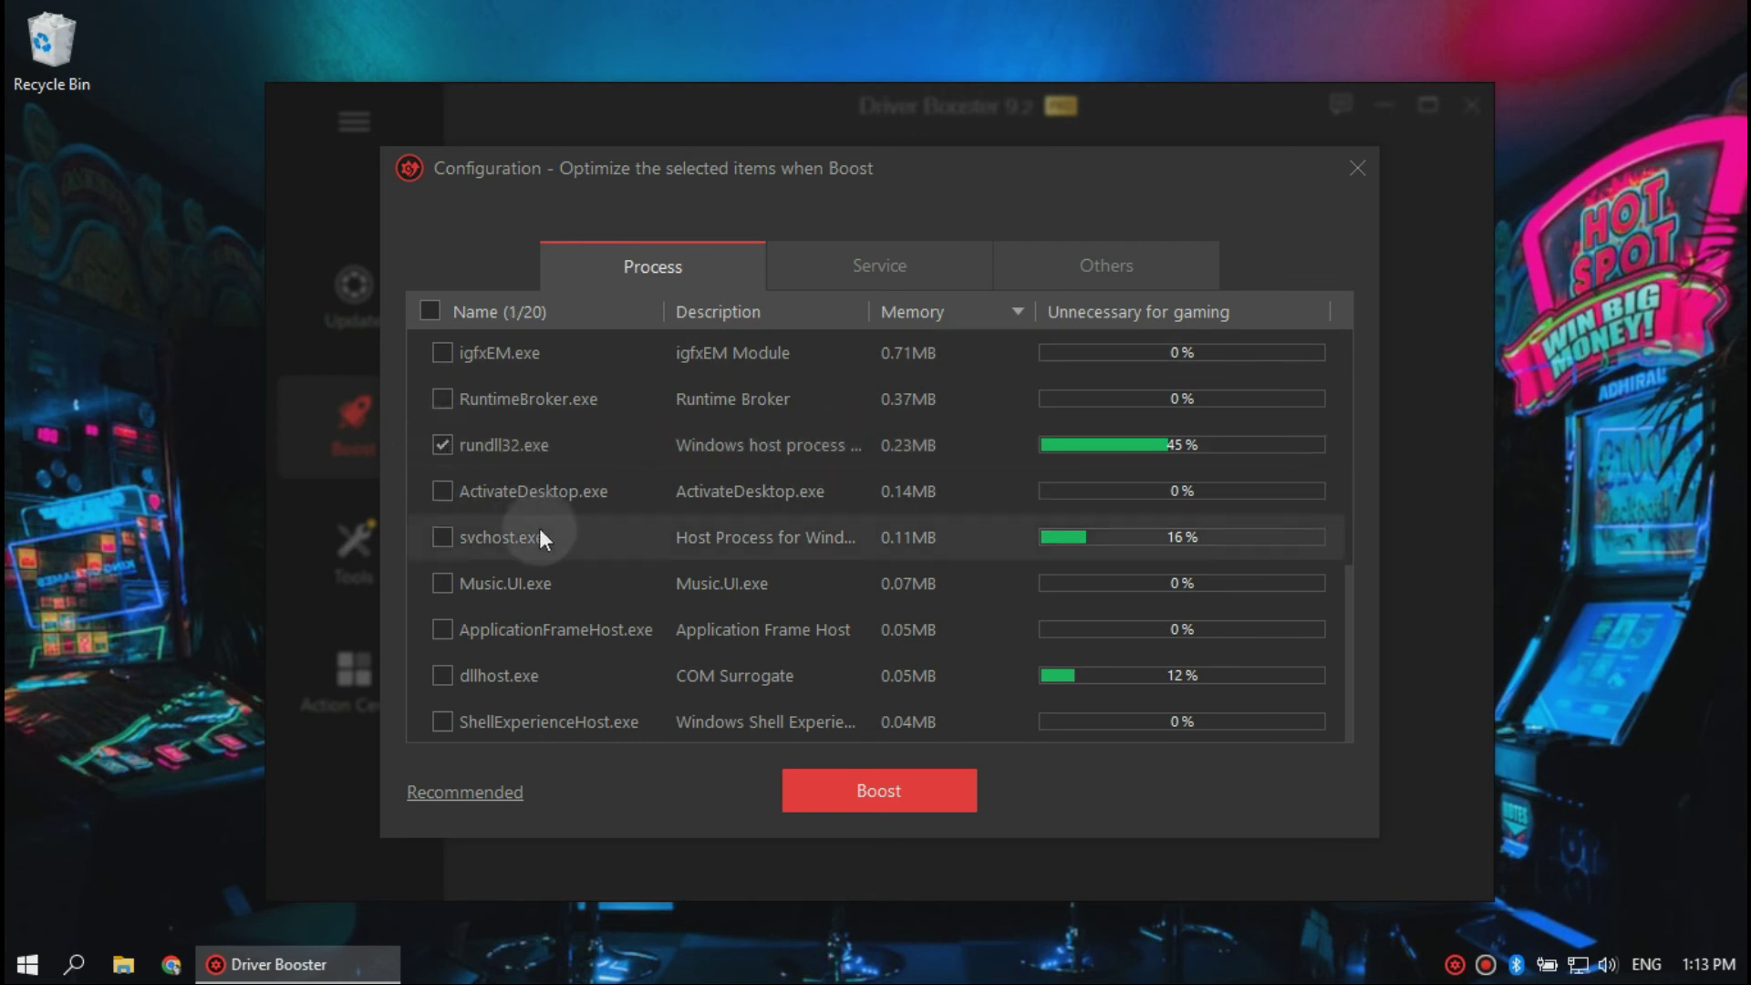
{"action": "left_click", "coordinate": [445, 537]}
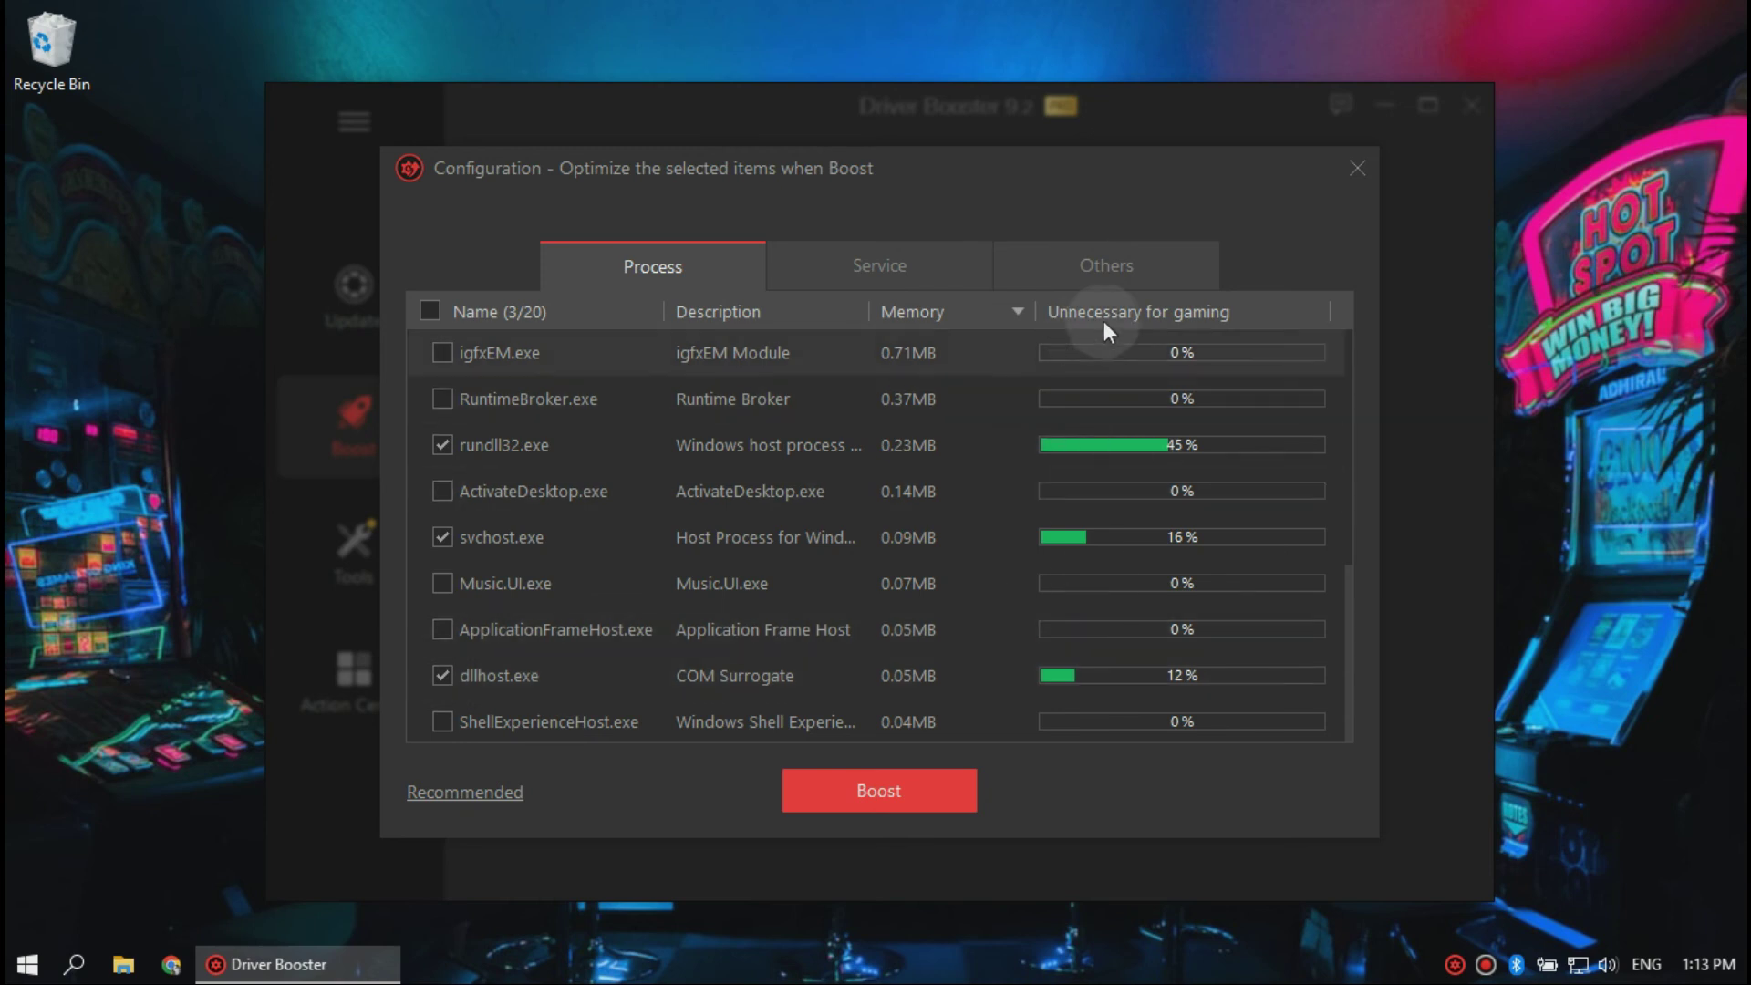
{"action": "scroll", "coordinate": [982, 559], "scroll_direction": "up", "scroll_amount": 5}
{"action": "scroll", "coordinate": [982, 558], "scroll_direction": "up", "scroll_amount": 5}
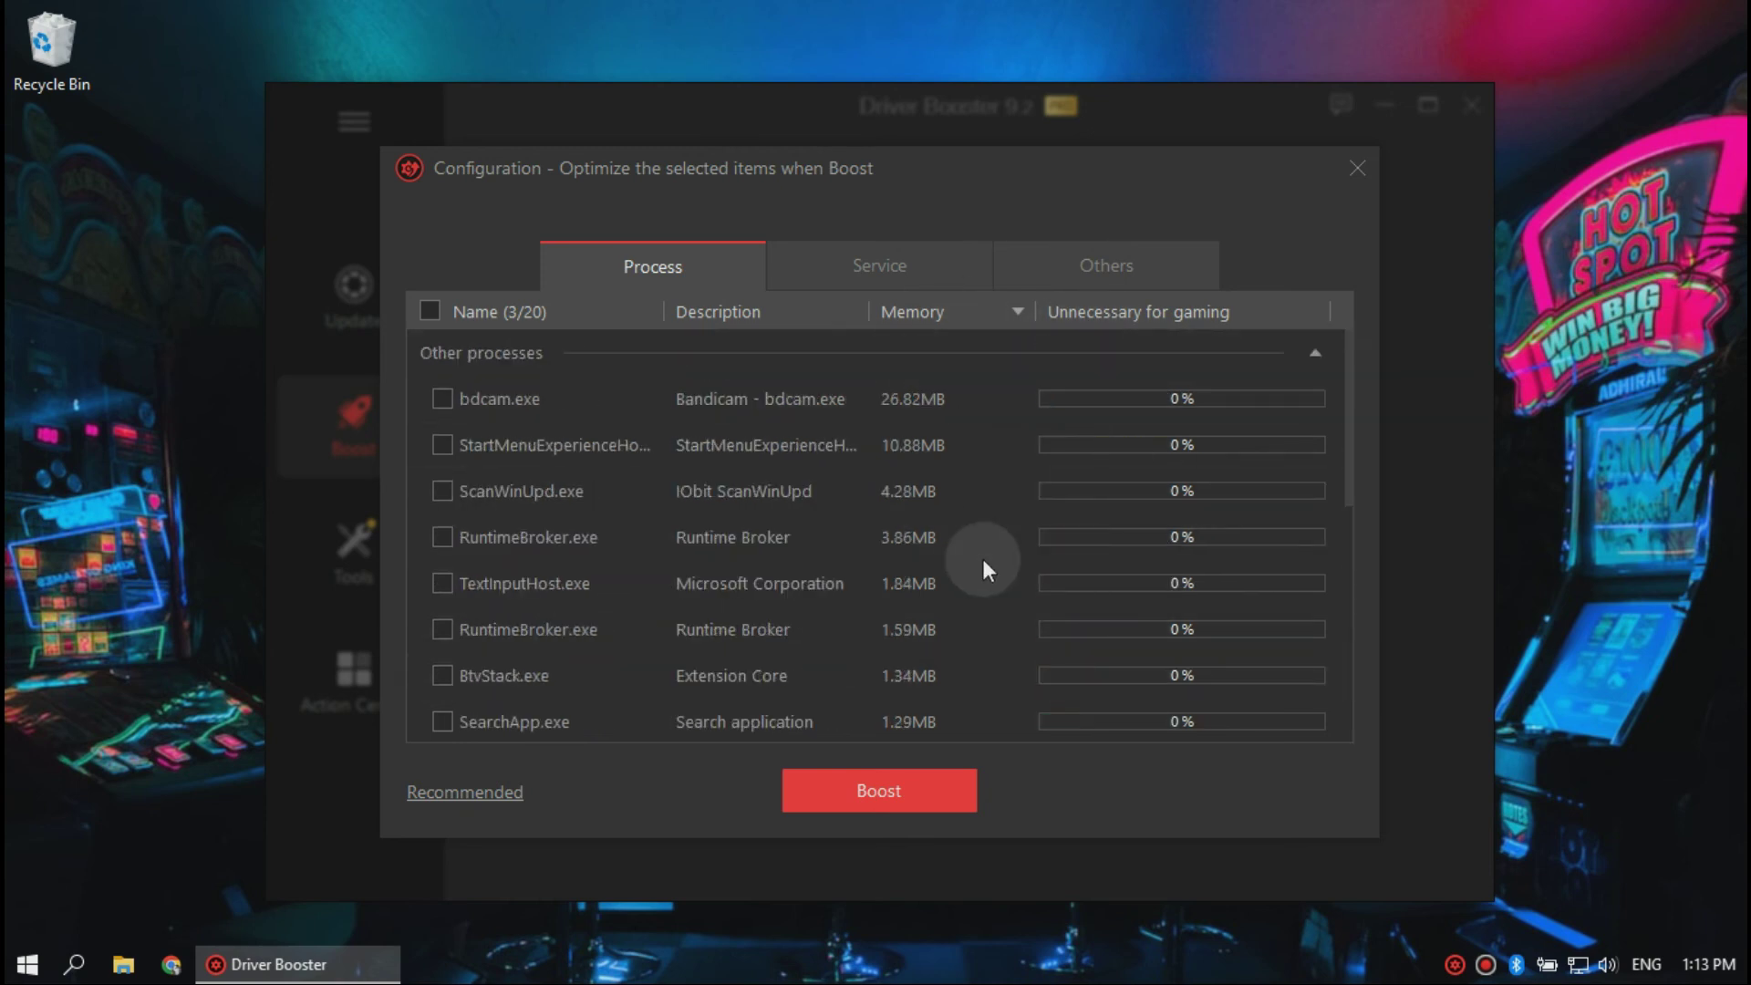
{"action": "left_click", "coordinate": [489, 793]}
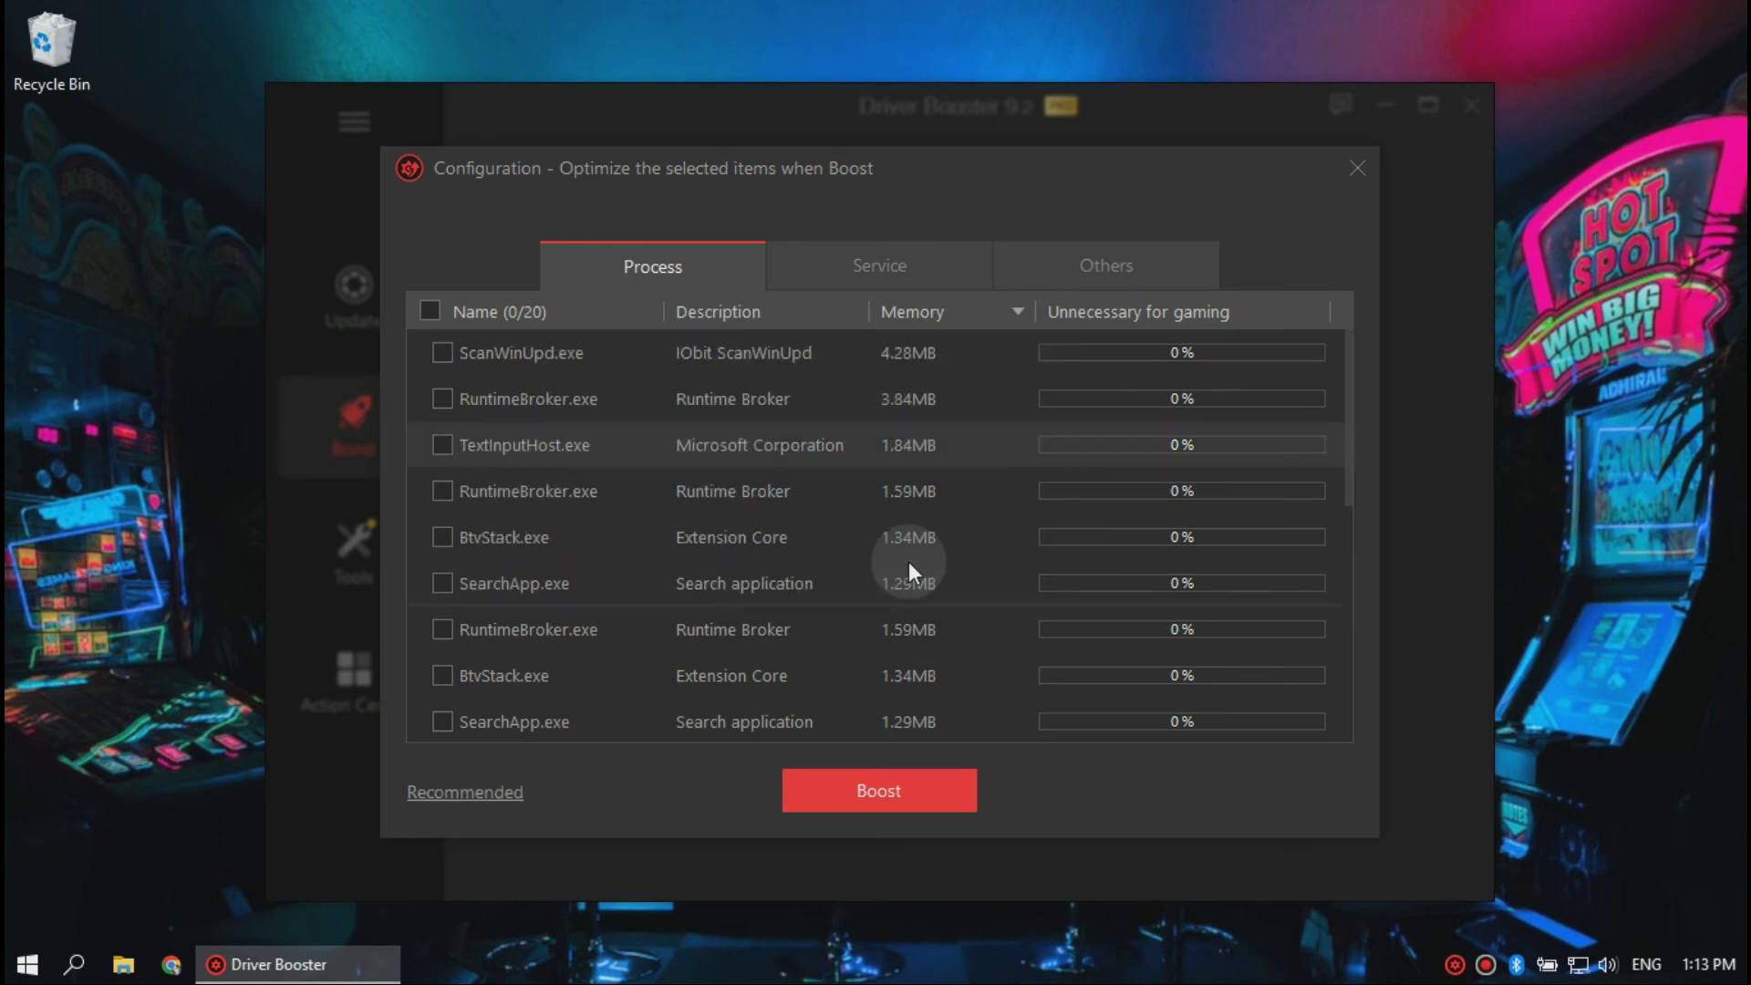
{"action": "scroll", "coordinate": [909, 562], "scroll_direction": "up", "scroll_amount": 2}
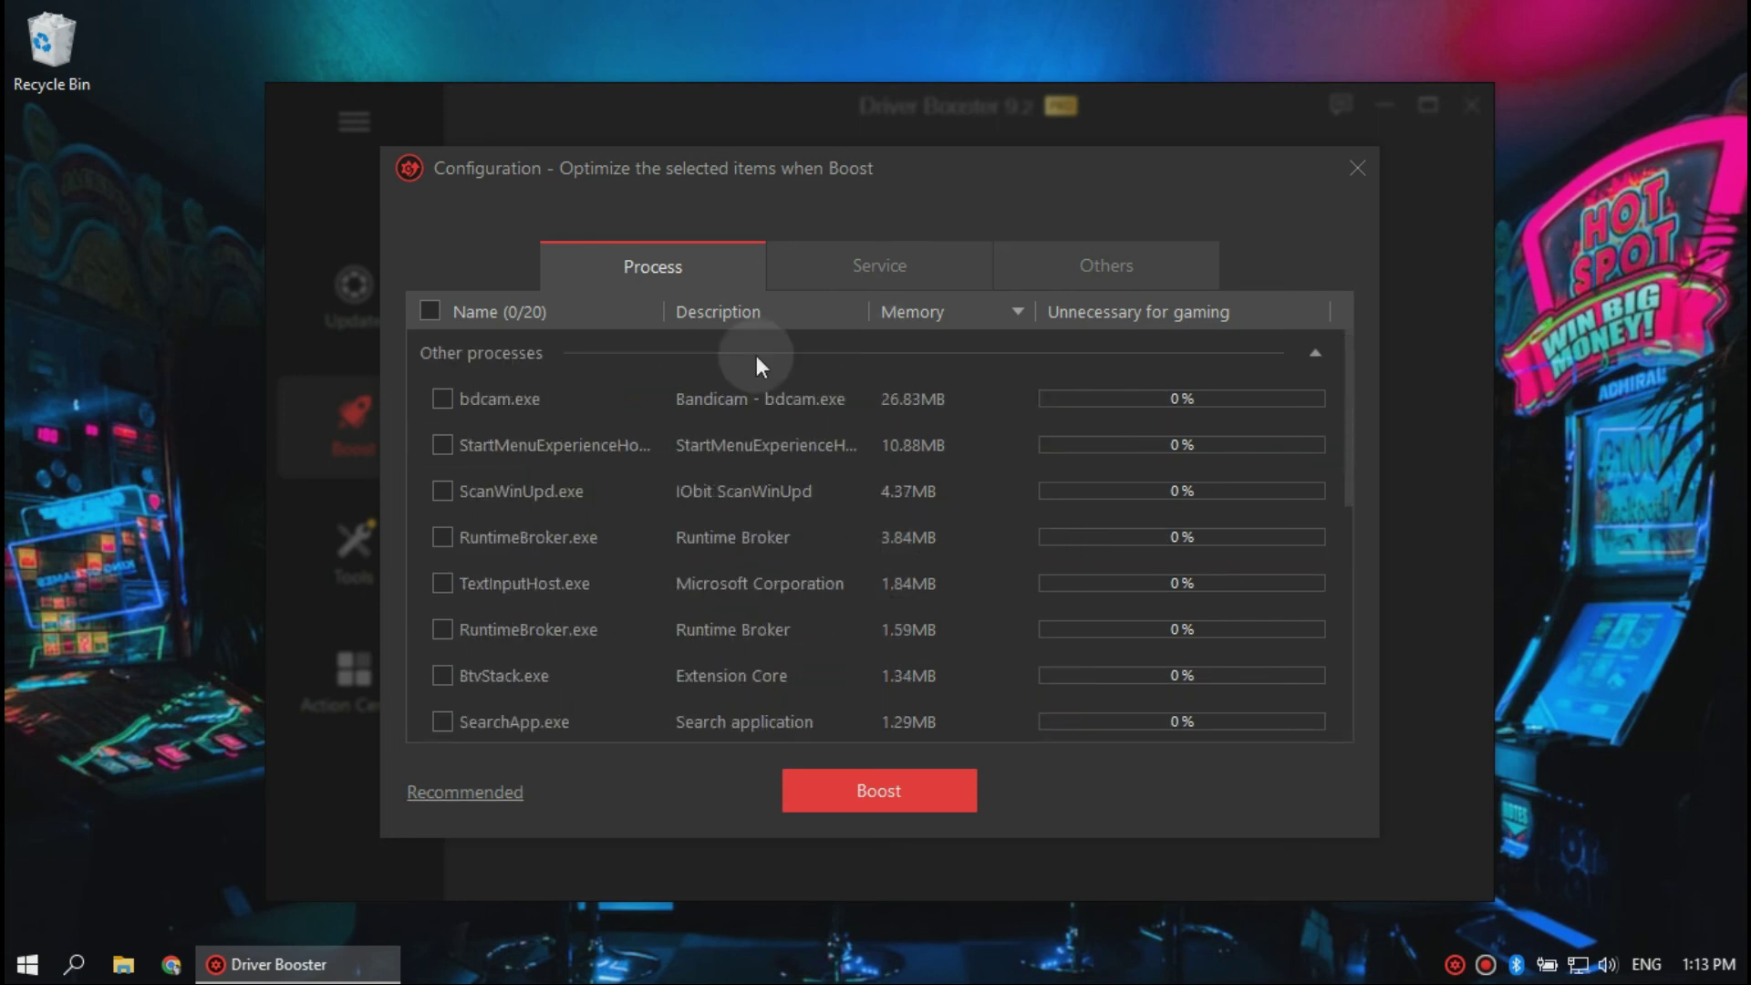
{"action": "left_click", "coordinate": [465, 794]}
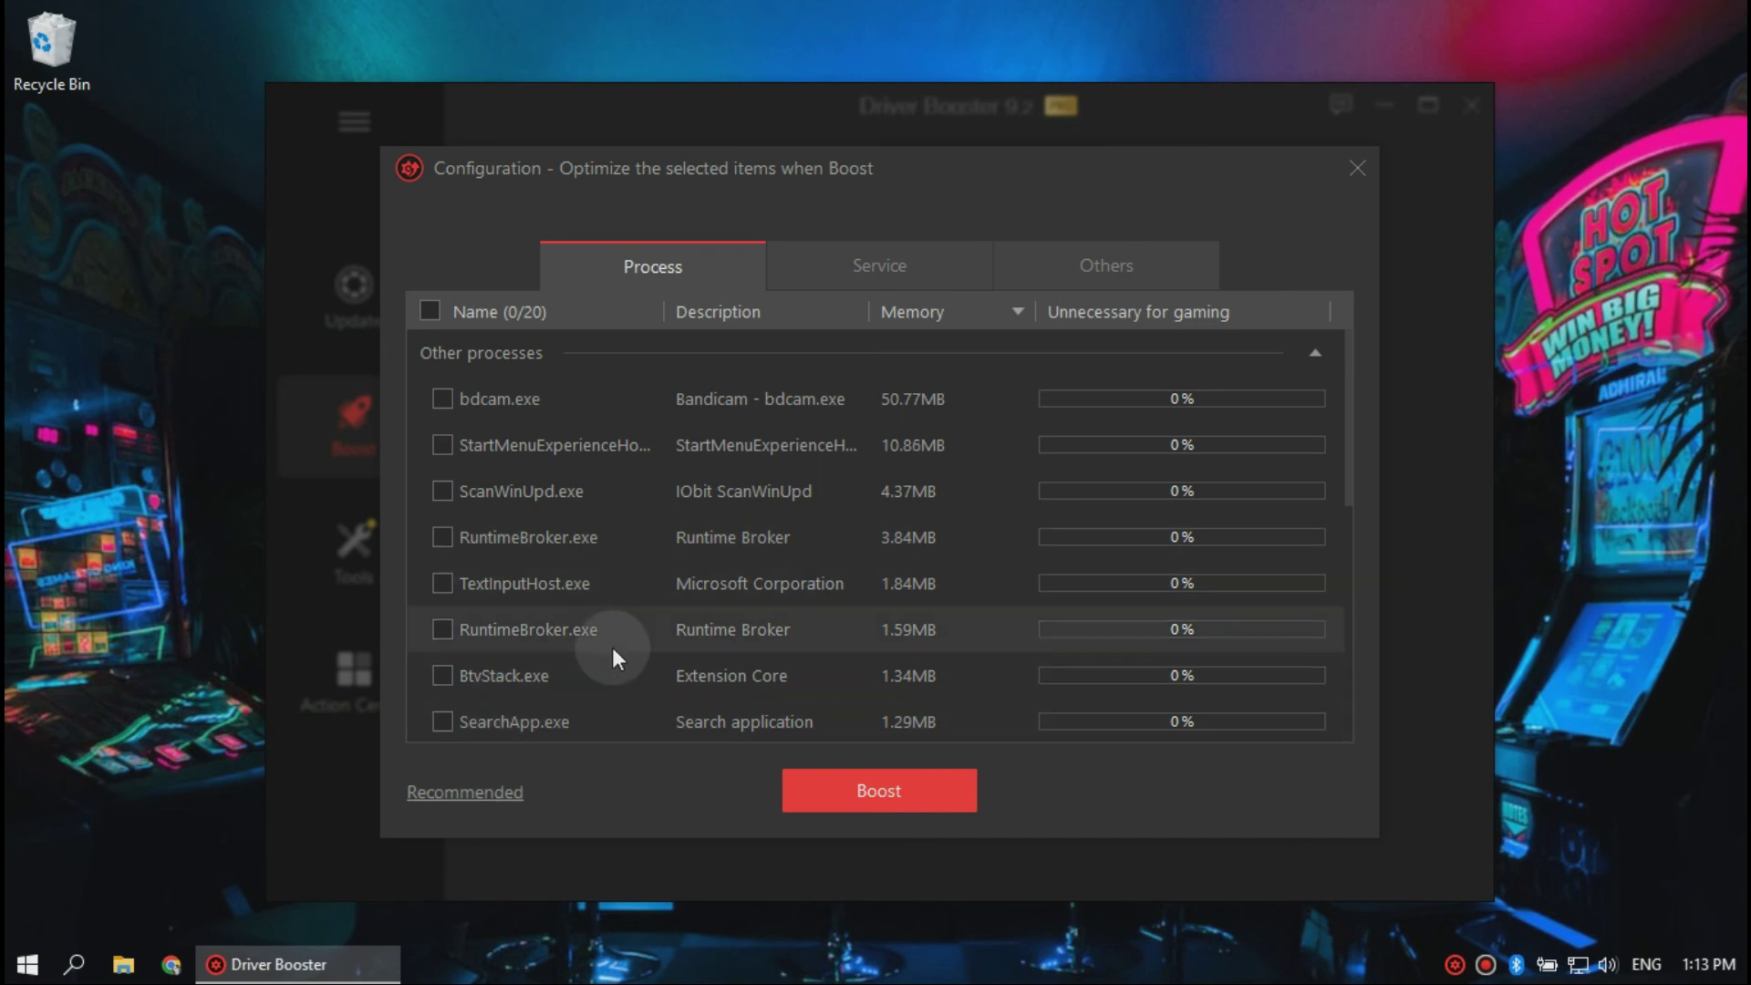
{"action": "scroll", "coordinate": [586, 439], "scroll_direction": "down", "scroll_amount": 4}
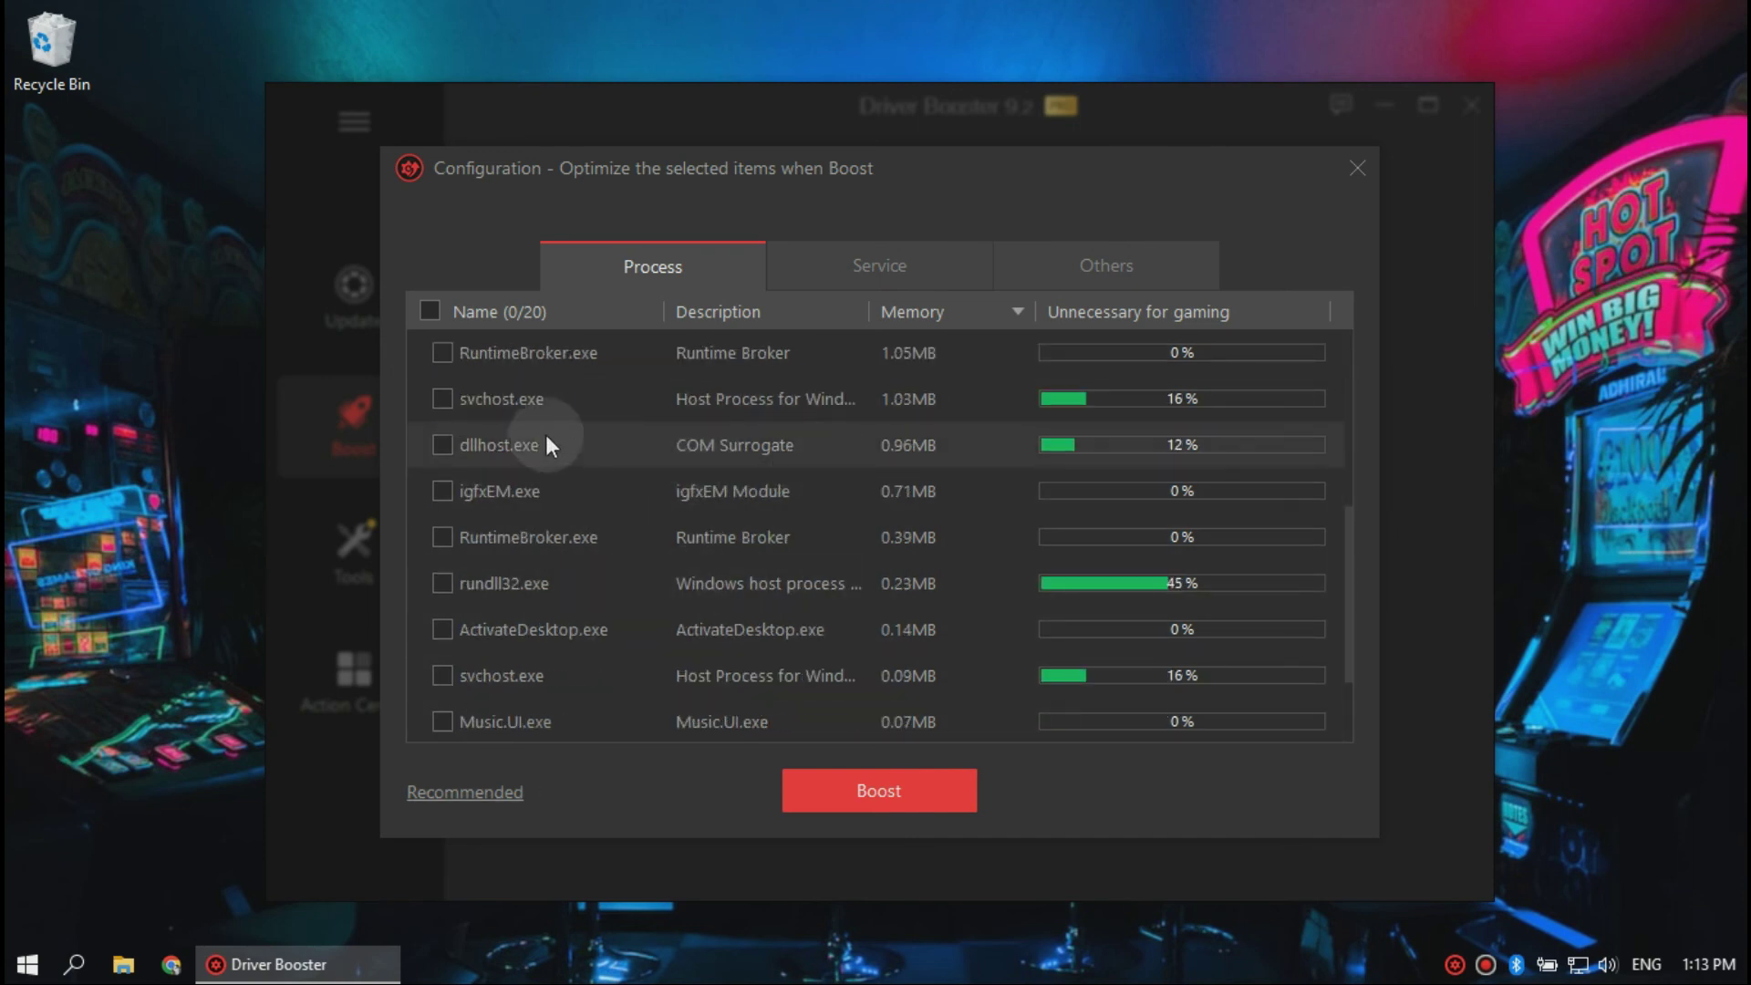
Mark svchost.exe, dllhost.exe, rundll32.exe and two smaller processes to stop, then view services
{"action": "left_click", "coordinate": [450, 403]}
{"action": "left_click", "coordinate": [456, 444]}
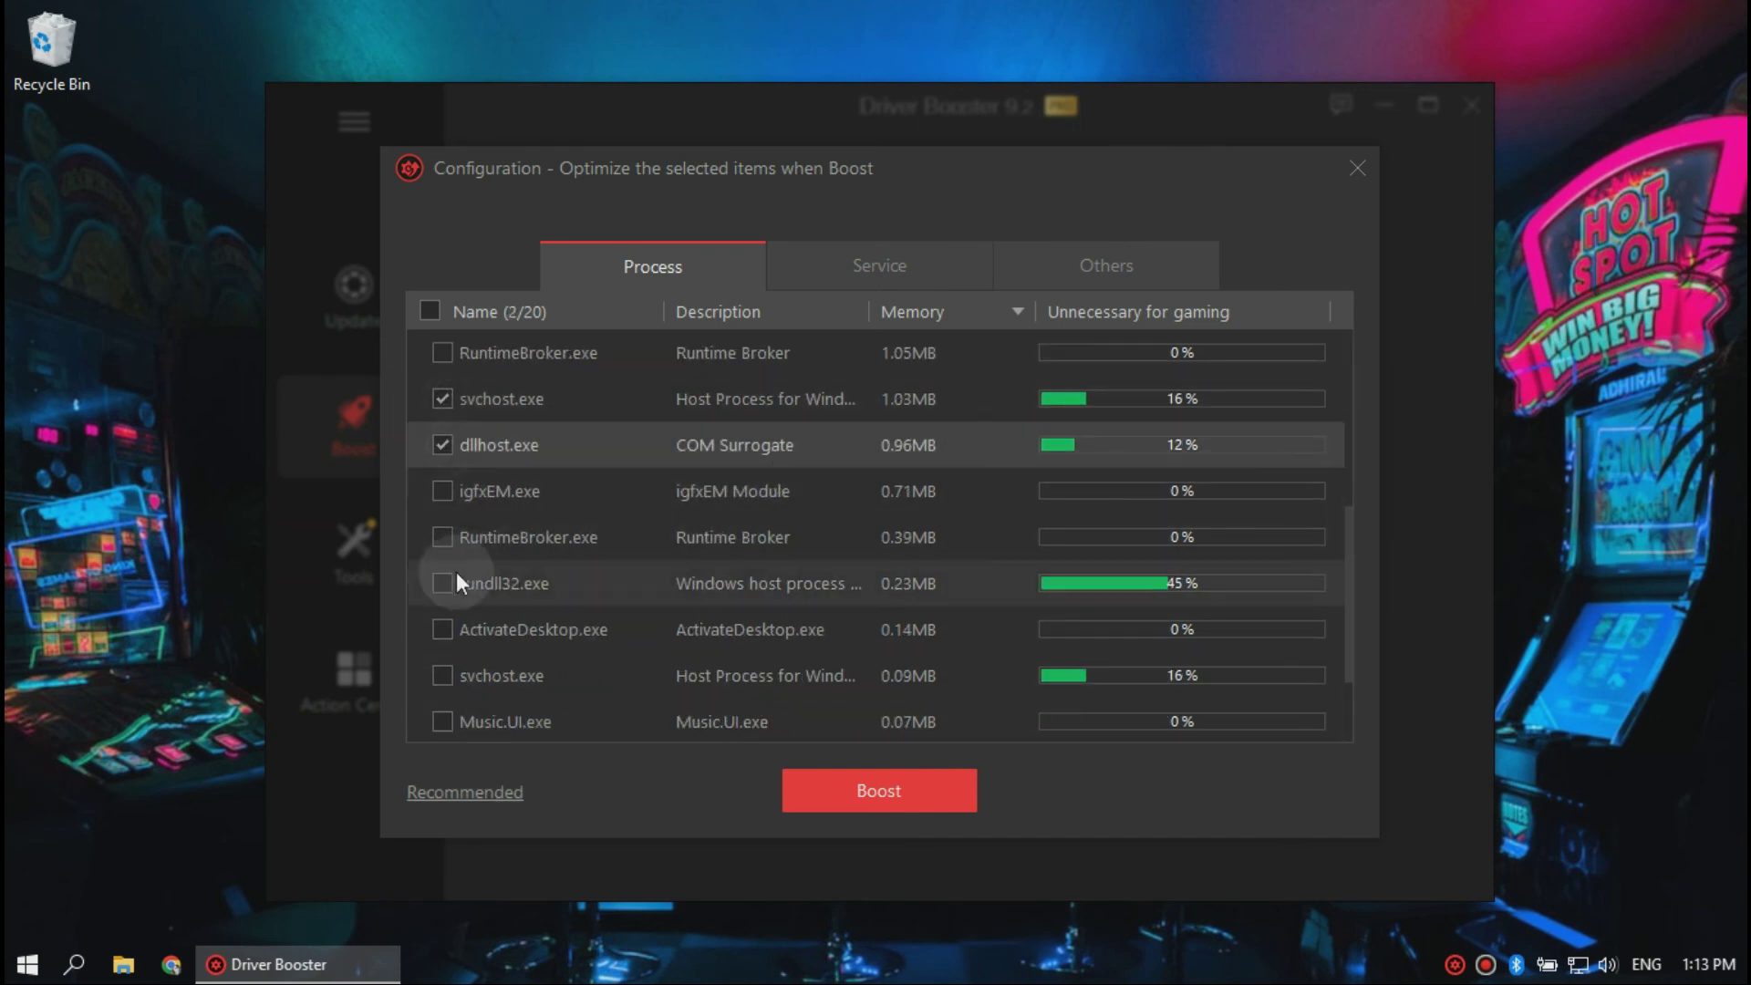
{"action": "left_click", "coordinate": [440, 586]}
{"action": "left_click", "coordinate": [443, 675]}
{"action": "scroll", "coordinate": [631, 537], "scroll_direction": "down", "scroll_amount": 1}
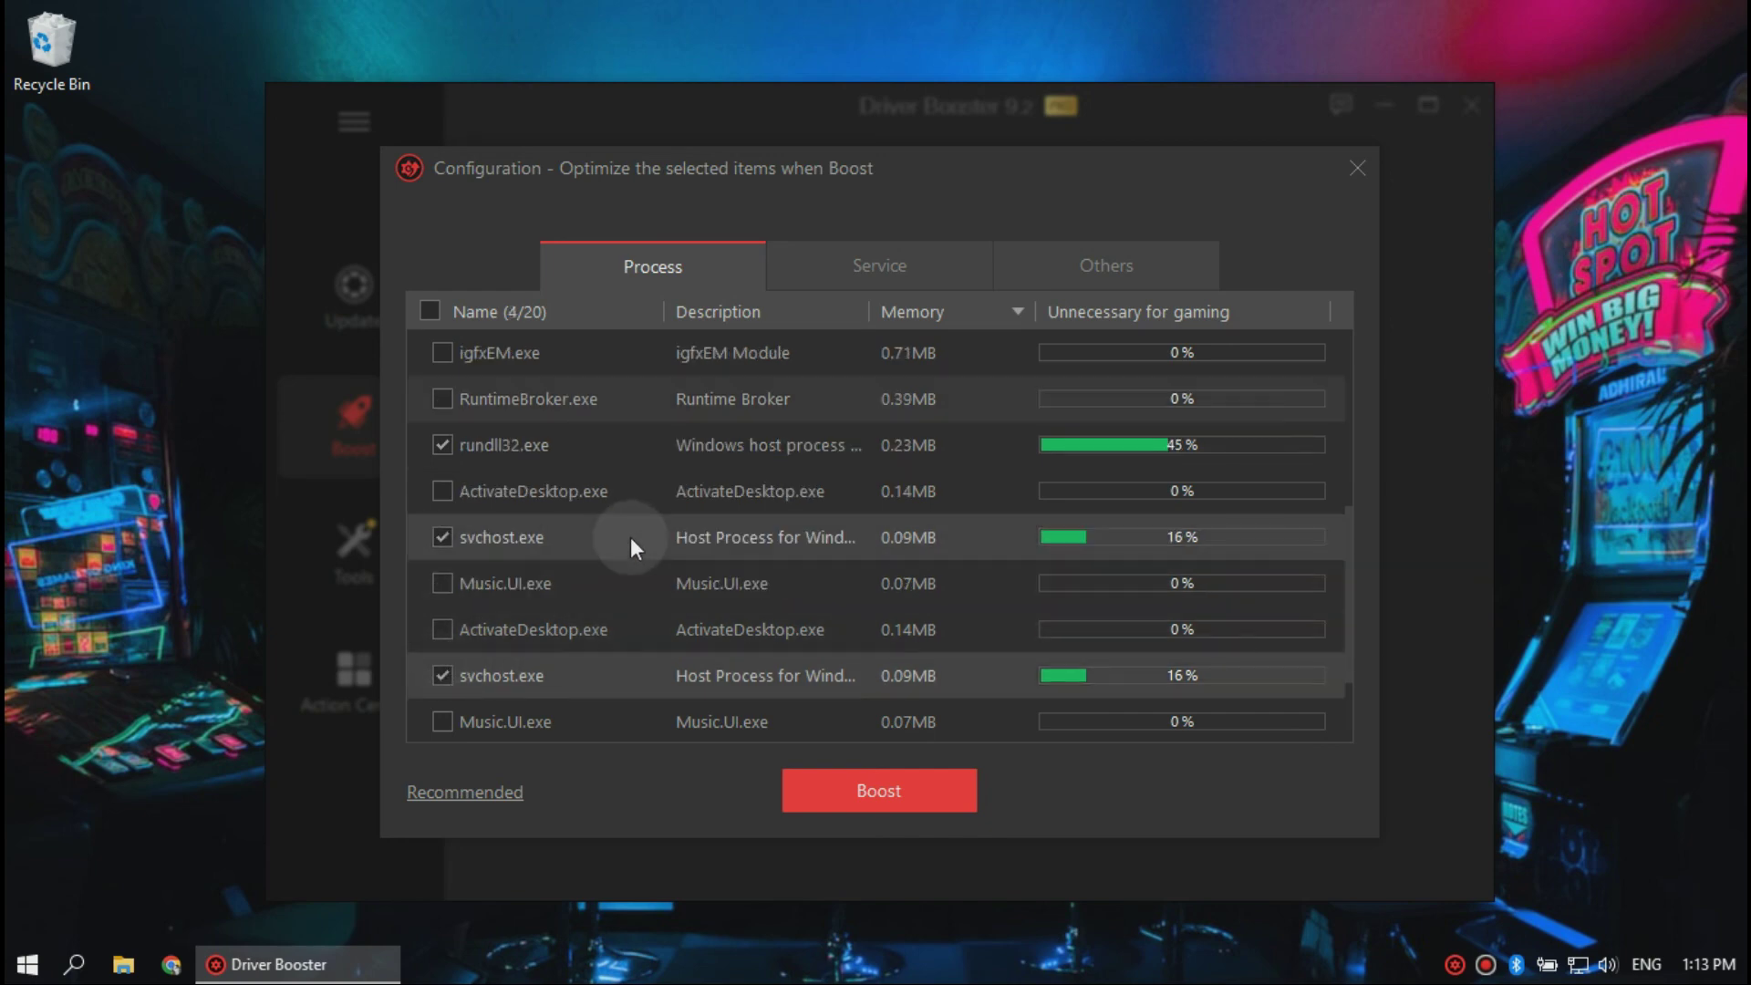
{"action": "left_click", "coordinate": [442, 676]}
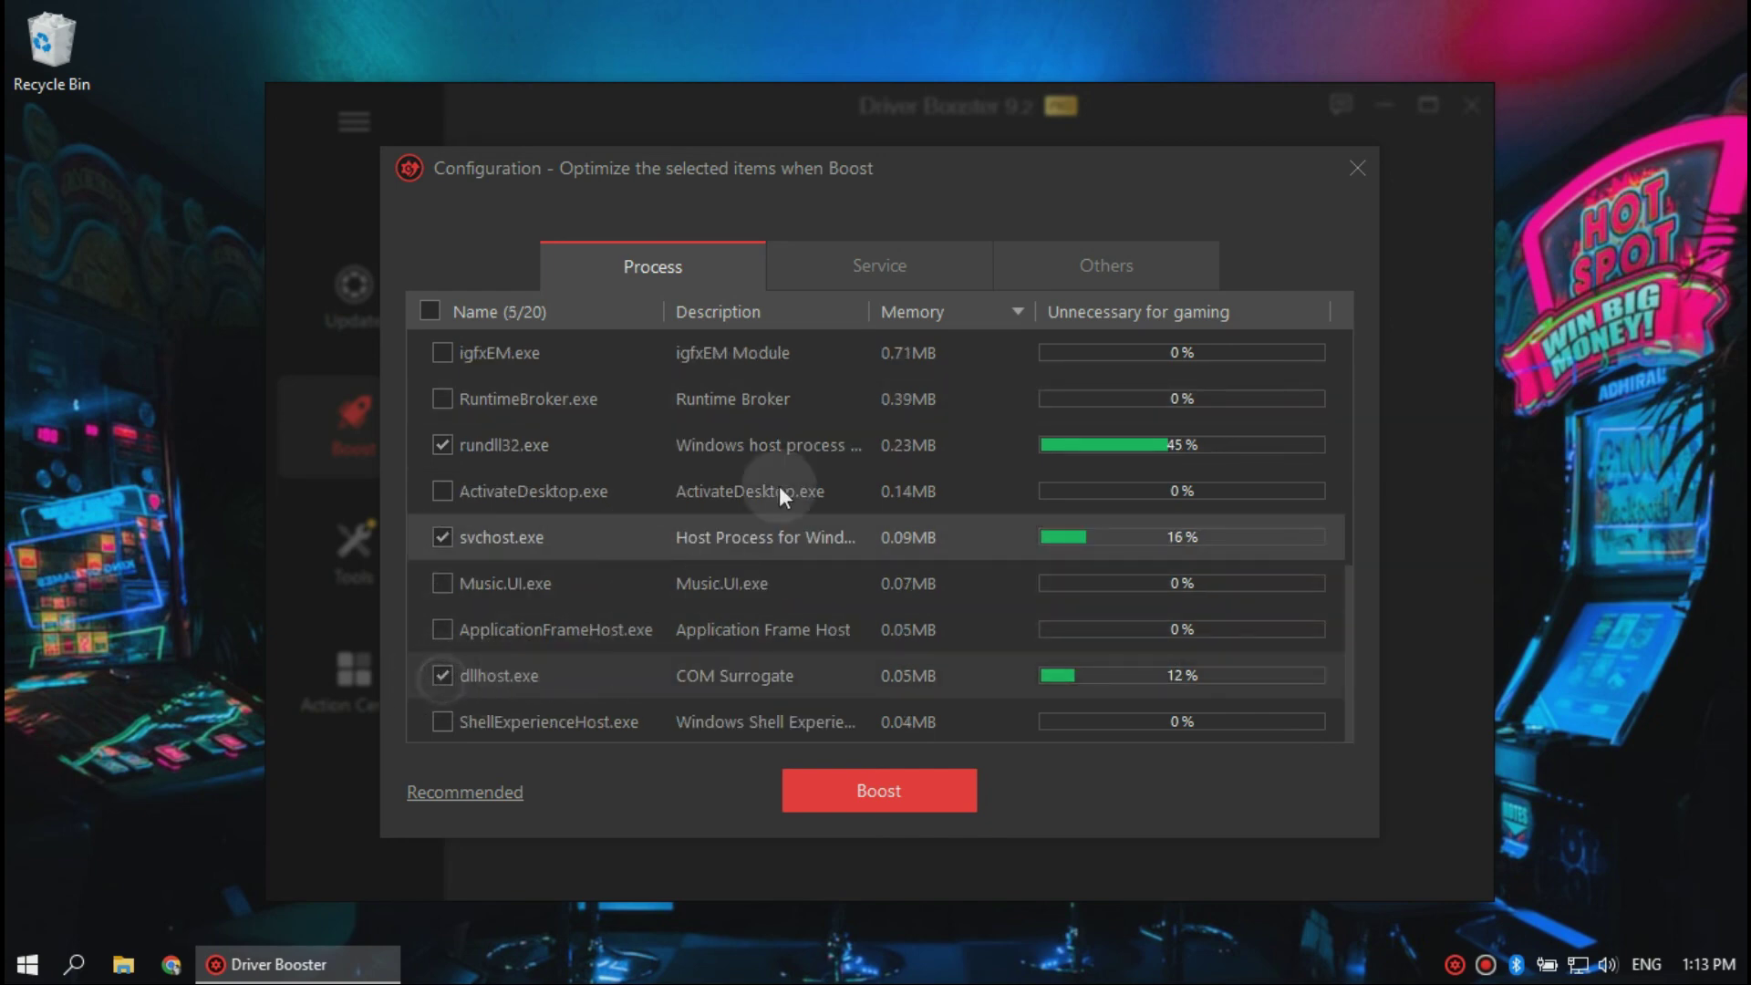
{"action": "left_click", "coordinate": [872, 265]}
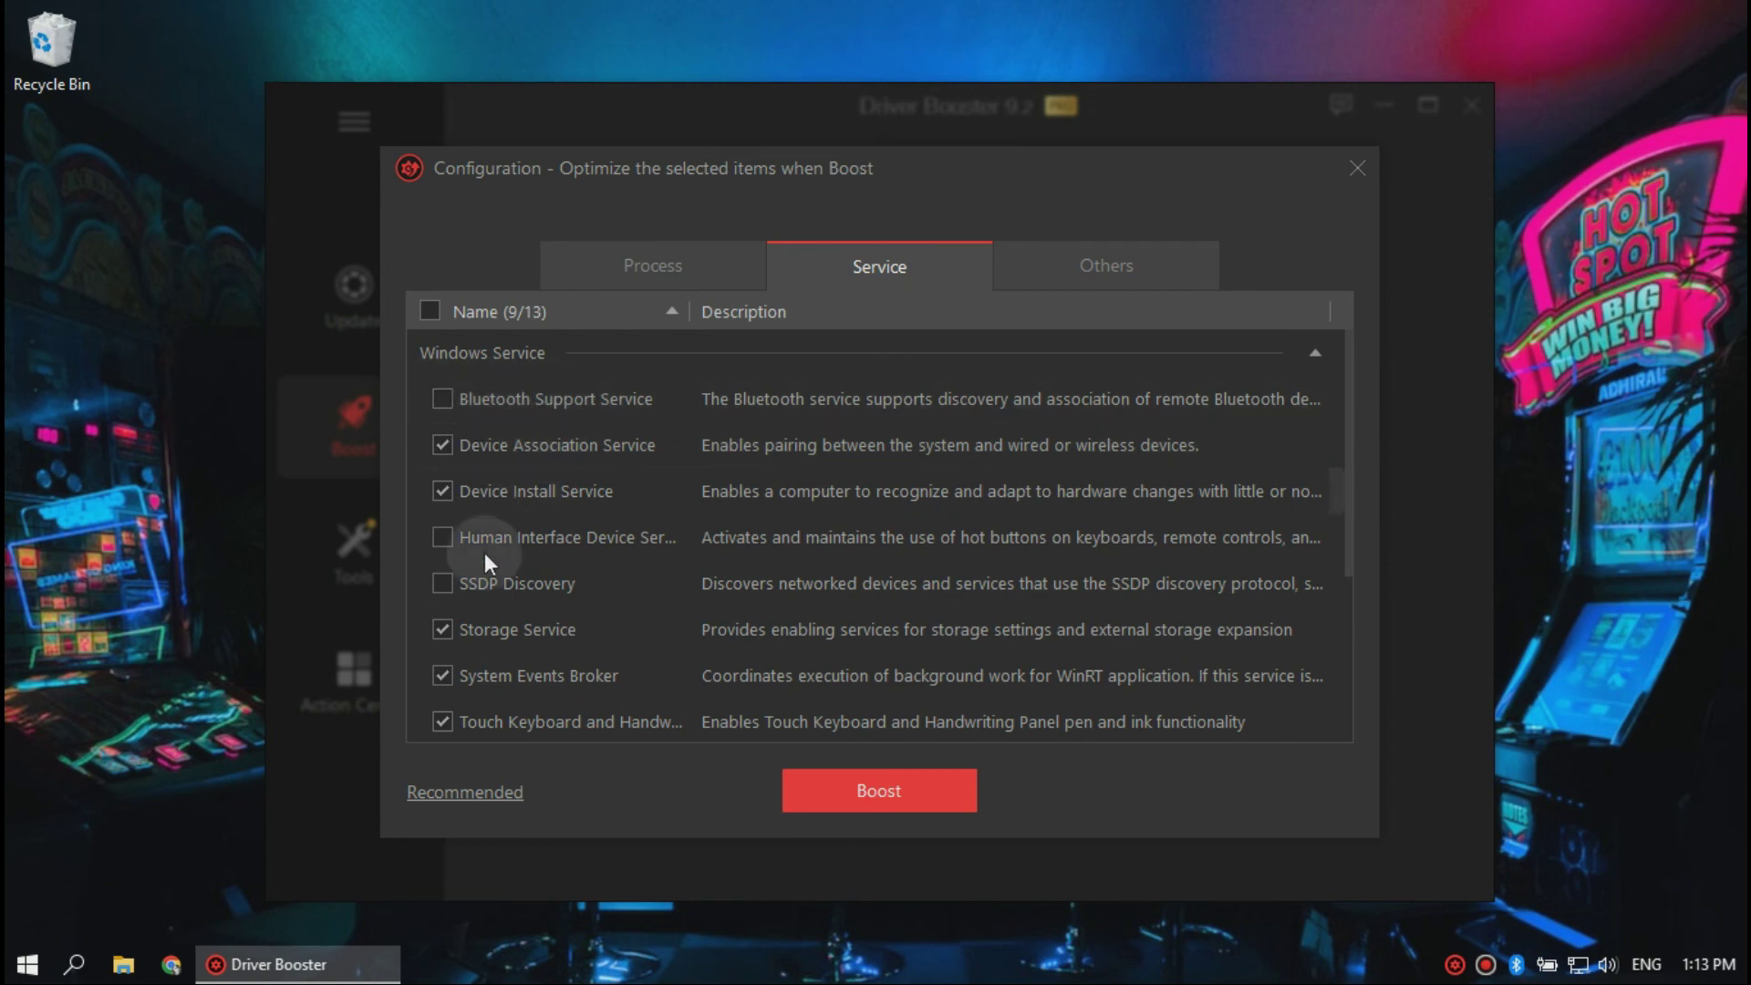
{"action": "scroll", "coordinate": [695, 519], "scroll_direction": "down", "scroll_amount": 3}
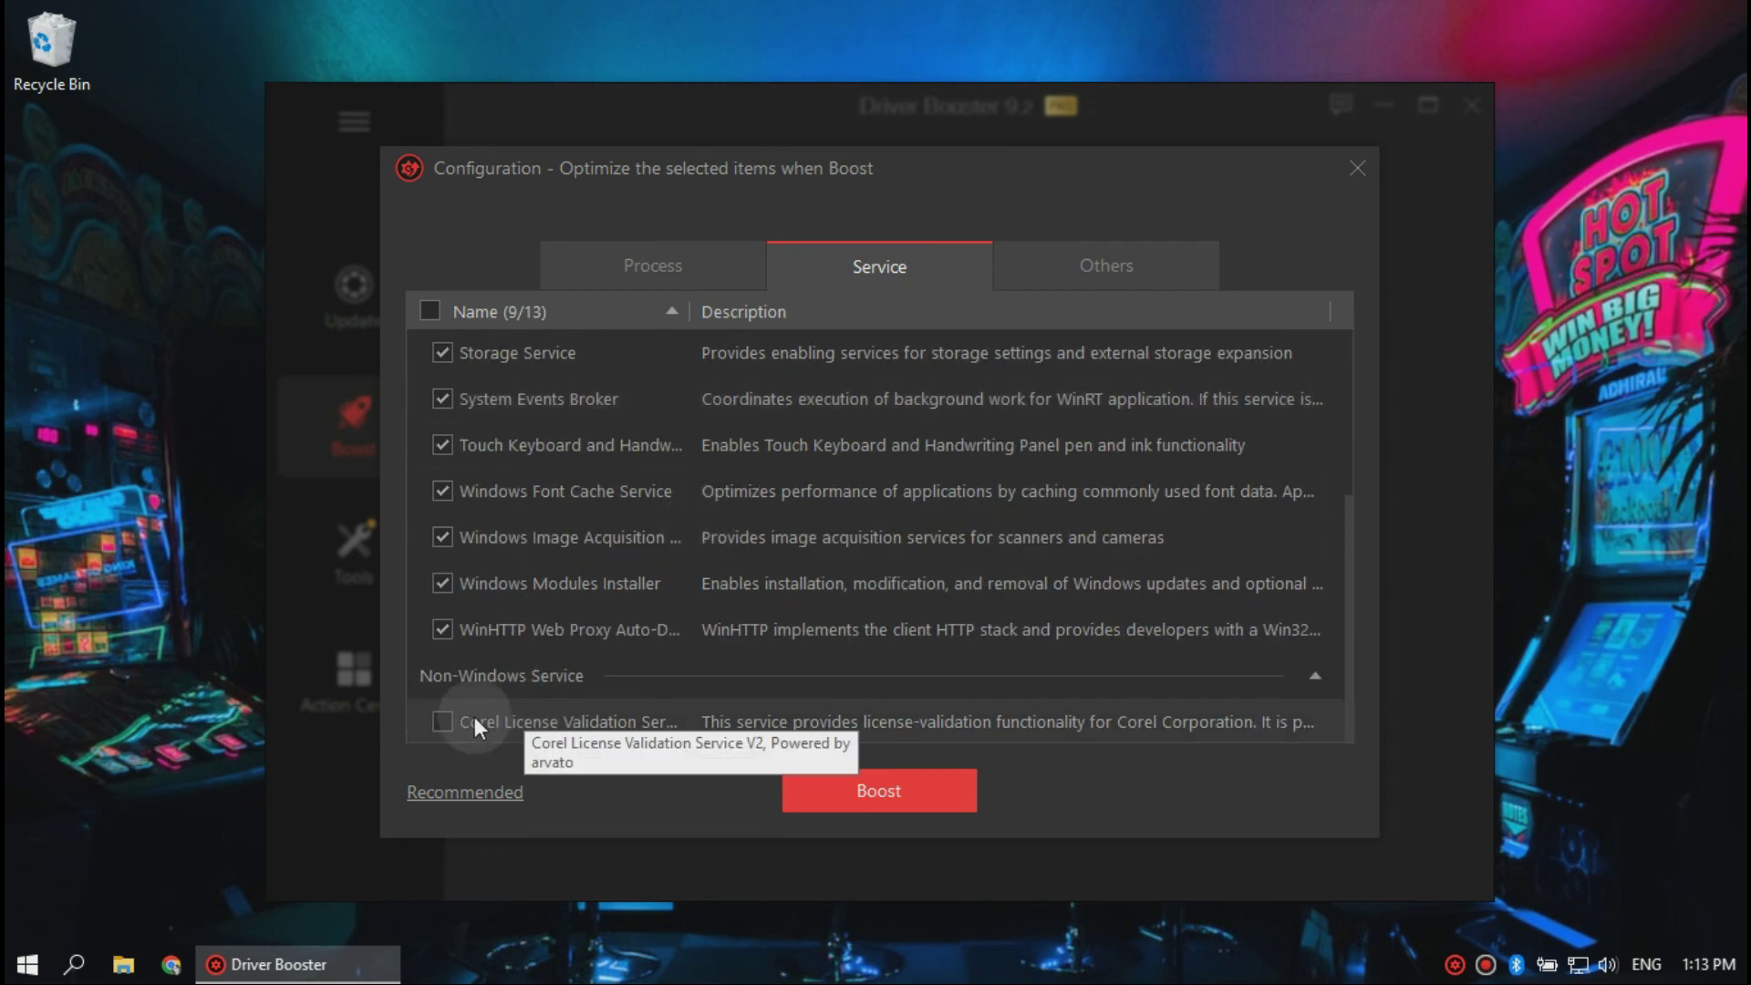
Add Corel License Validation Service, review the Others options, and apply the Game Boost configuration
{"action": "left_click", "coordinate": [444, 722]}
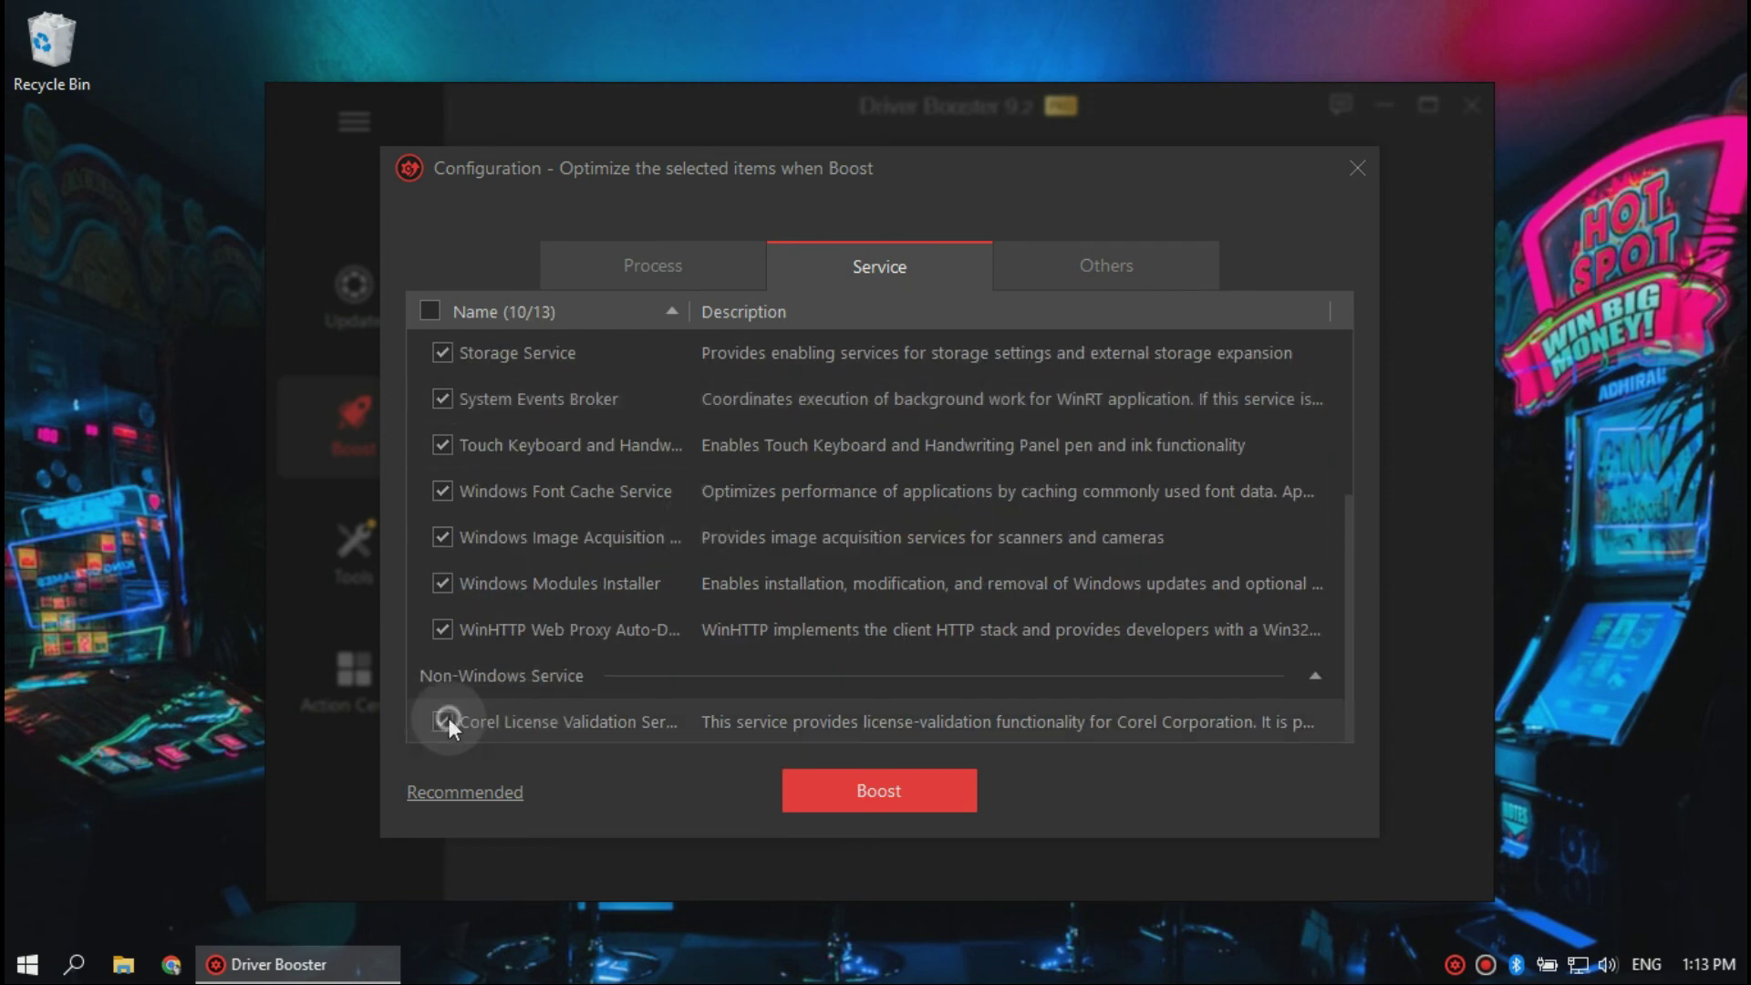
{"action": "left_click", "coordinate": [1105, 267]}
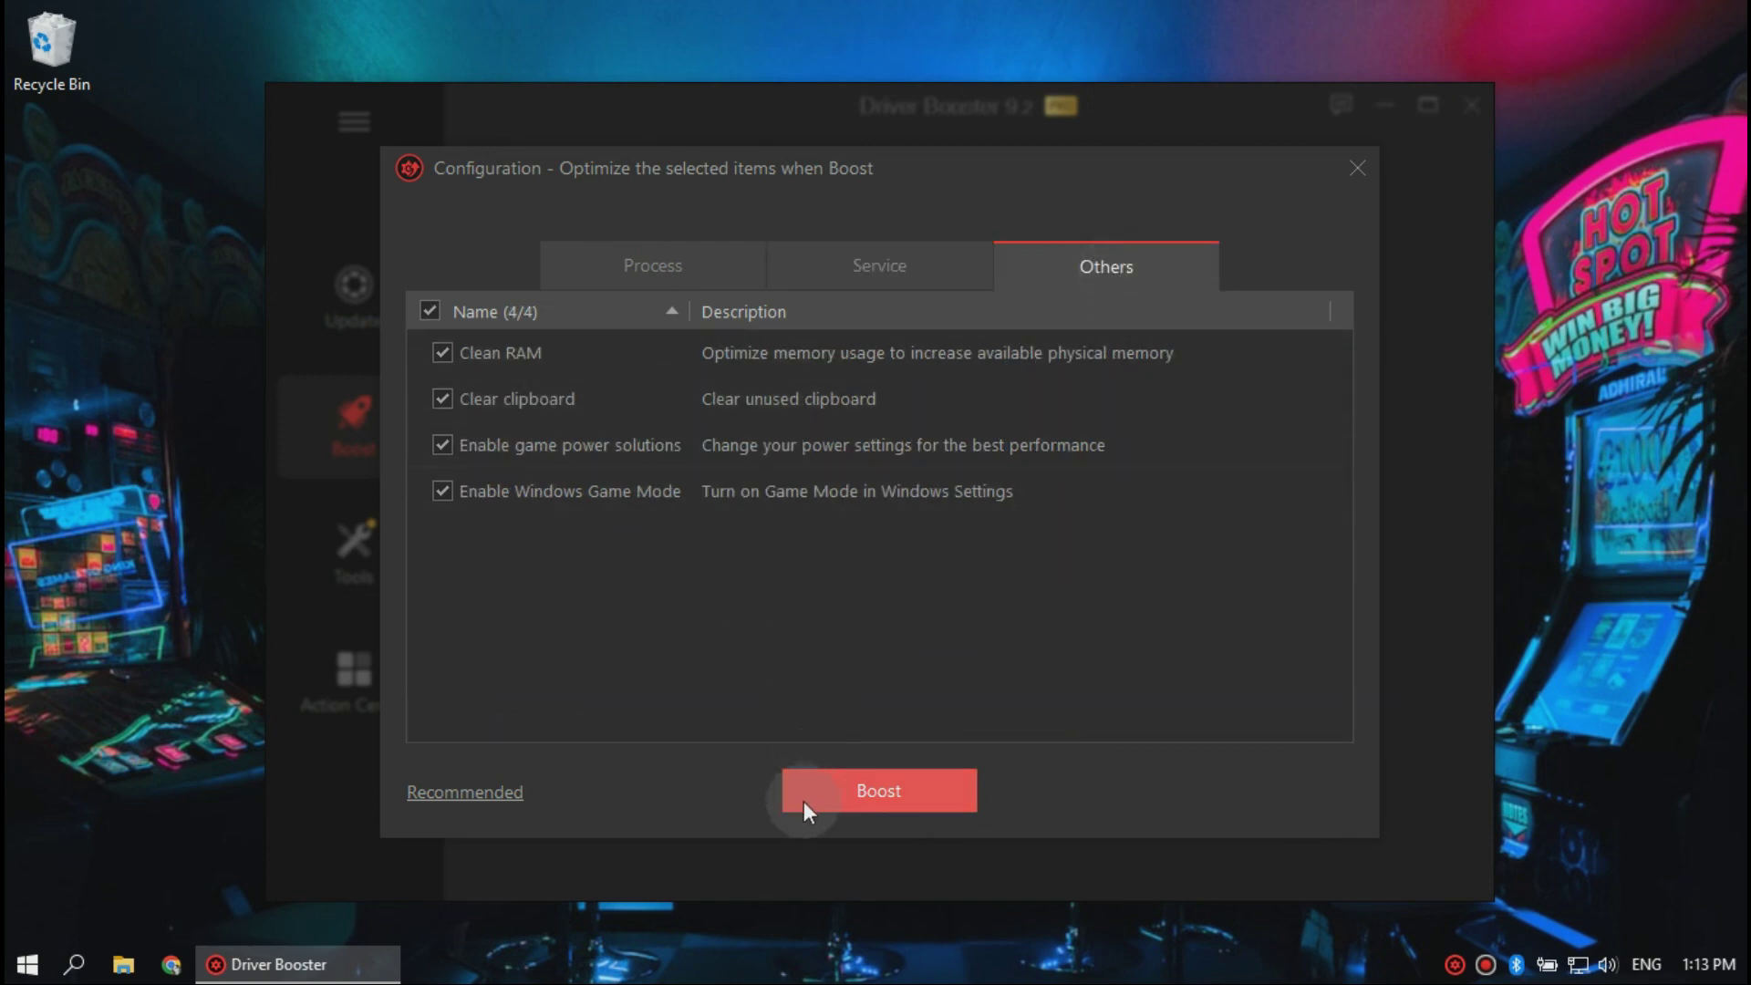
{"action": "left_click", "coordinate": [875, 795]}
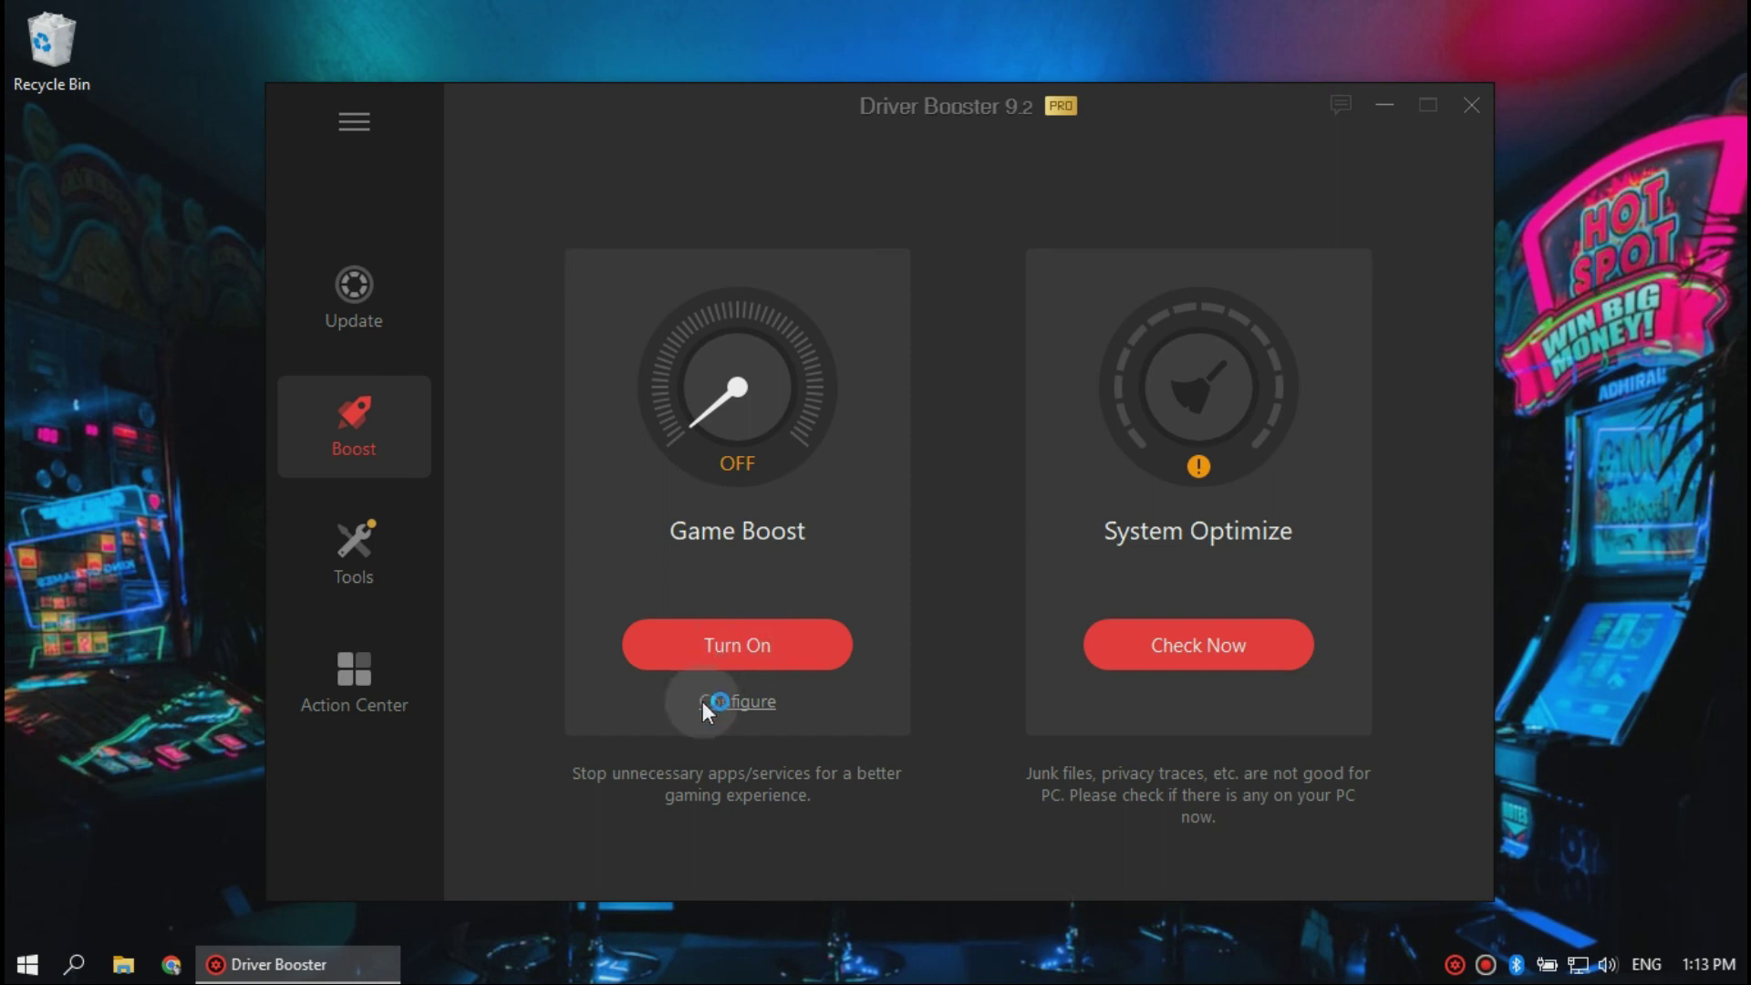
Turn on Game Boost, review and close its details, then minimize Driver Booster
{"action": "left_click", "coordinate": [700, 645]}
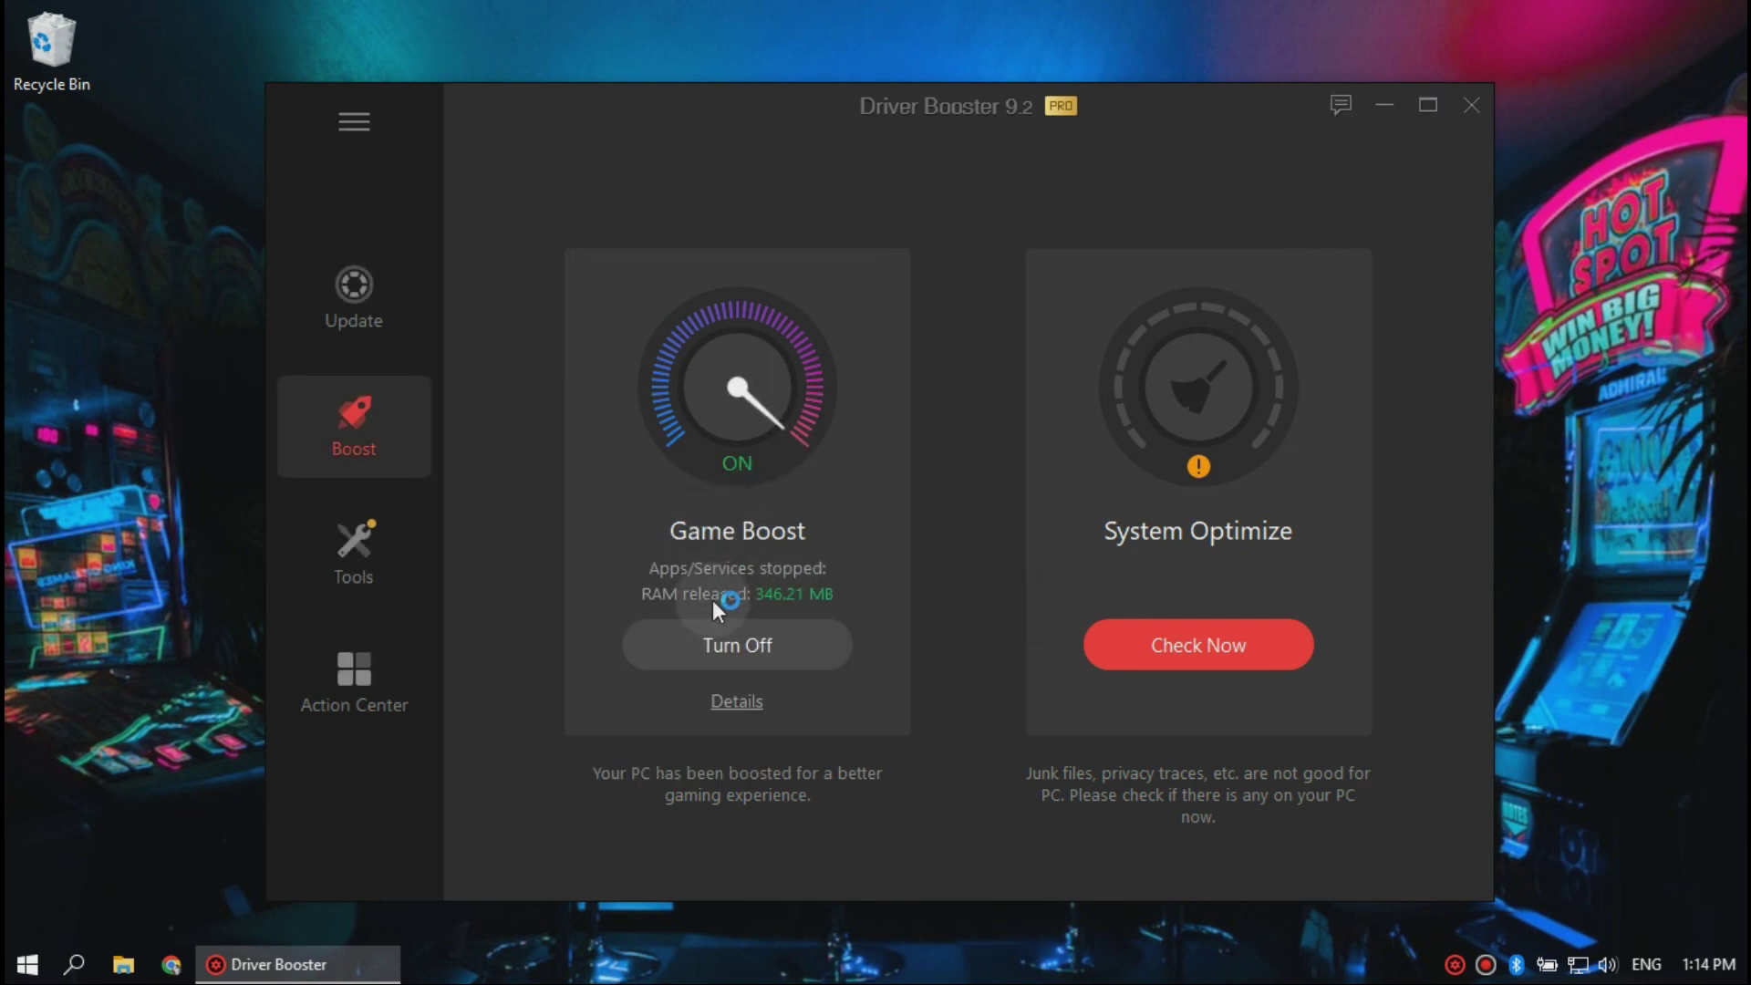
{"action": "left_click", "coordinate": [735, 700]}
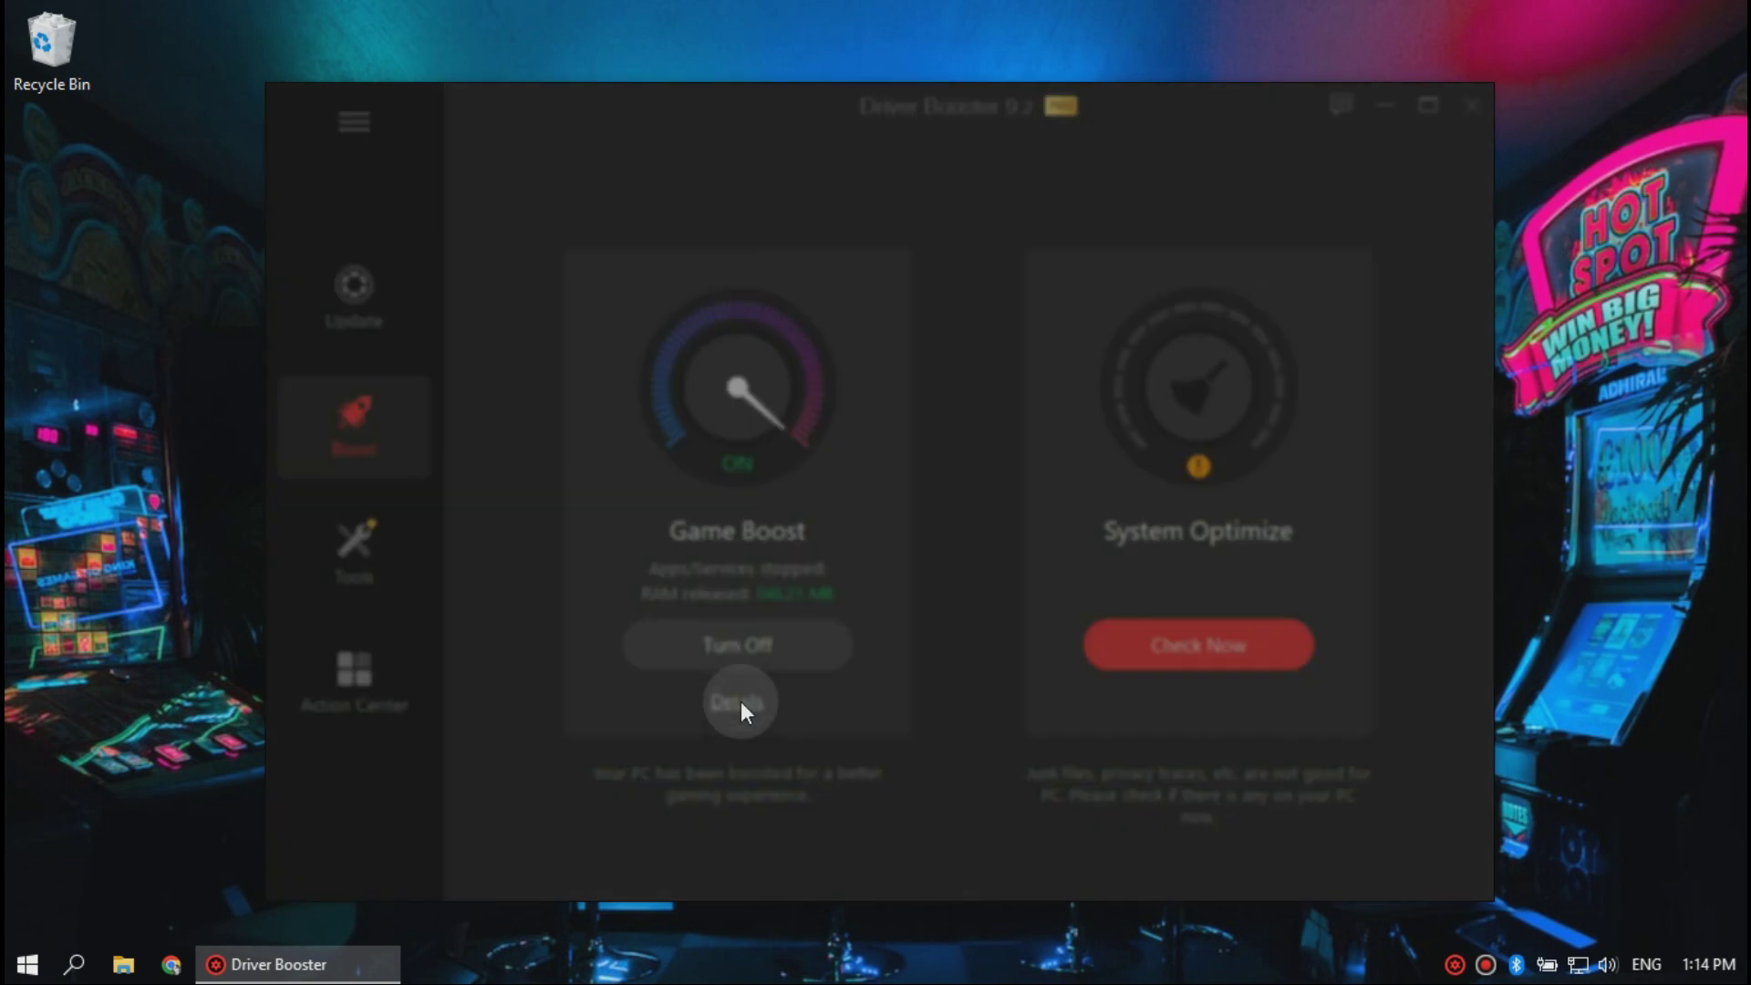
{"action": "scroll", "coordinate": [754, 490], "scroll_direction": "down", "scroll_amount": 3}
{"action": "scroll", "coordinate": [754, 492], "scroll_direction": "down", "scroll_amount": 2}
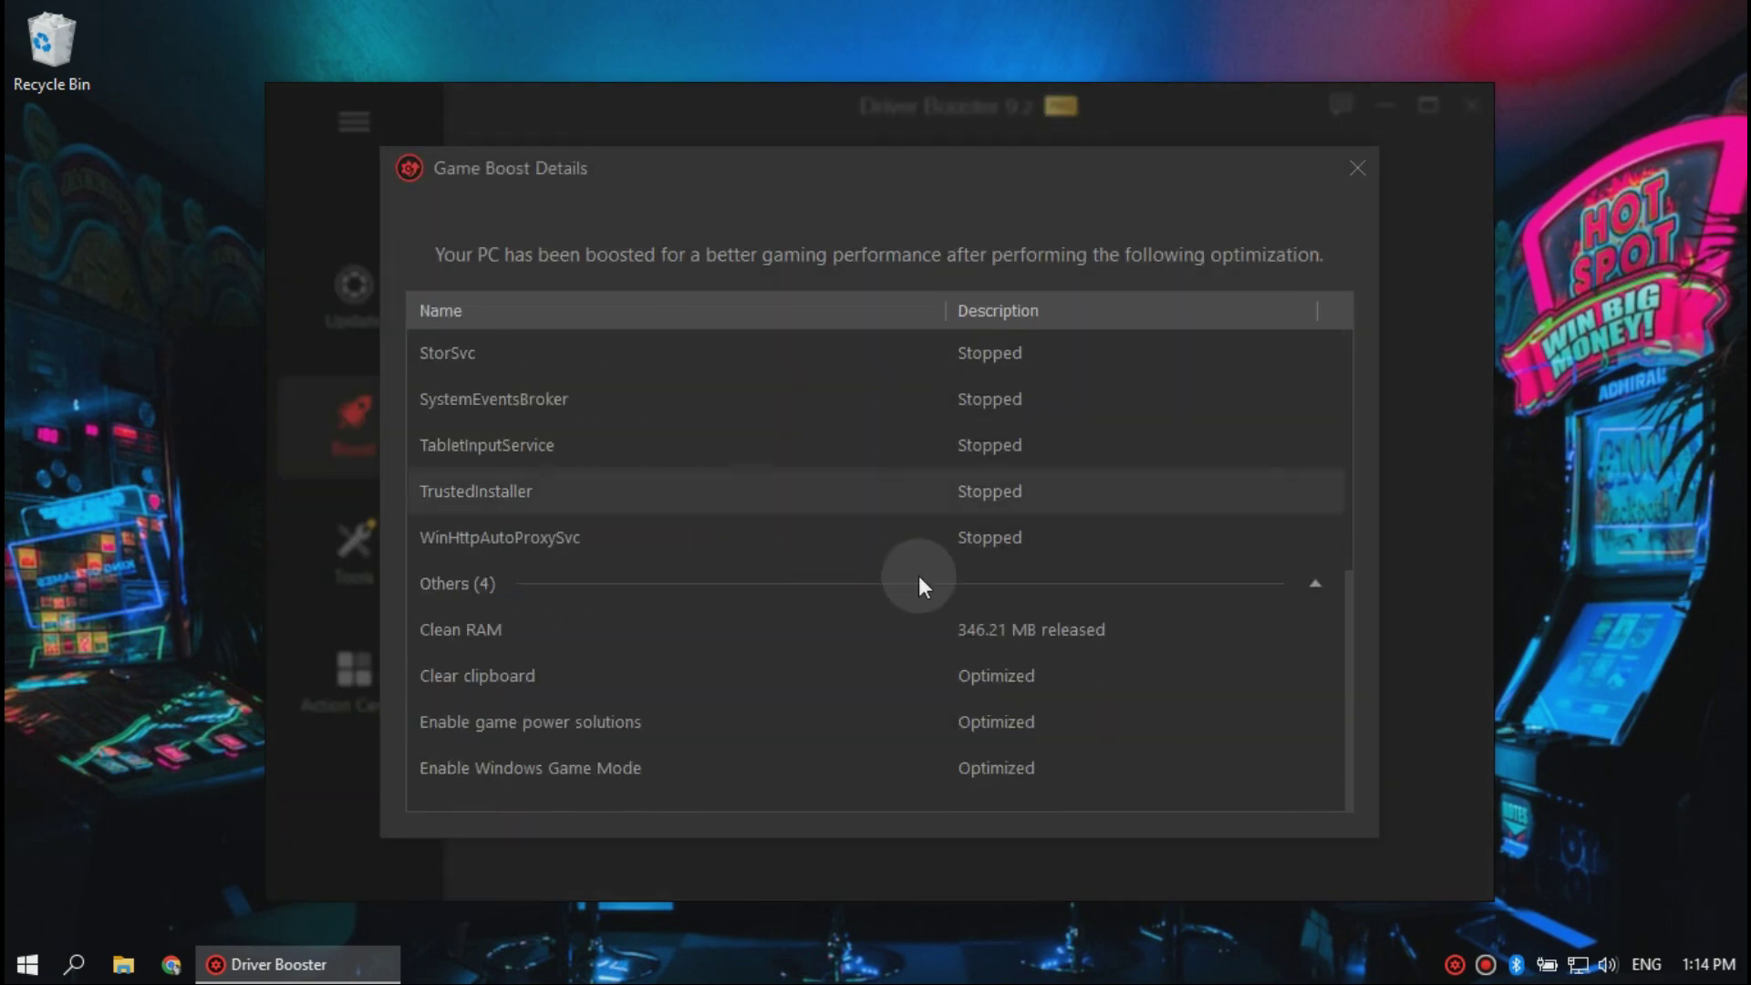
{"action": "left_click", "coordinate": [1360, 176]}
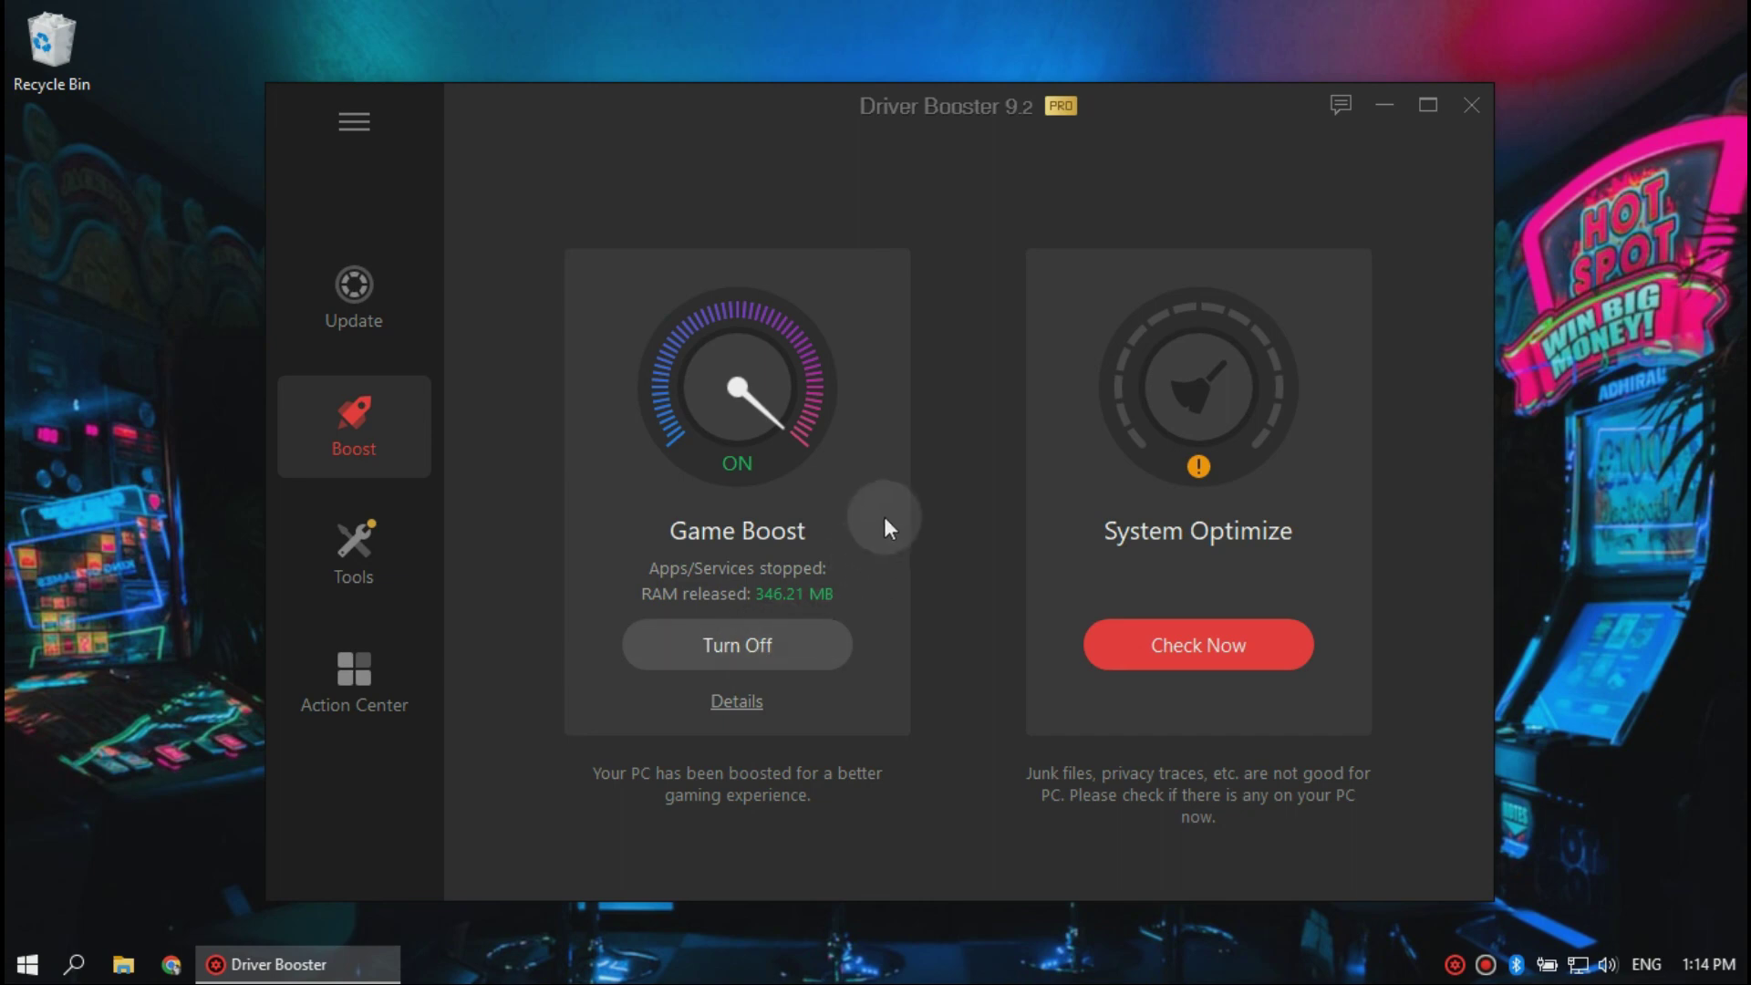
{"action": "left_click", "coordinate": [1403, 103]}
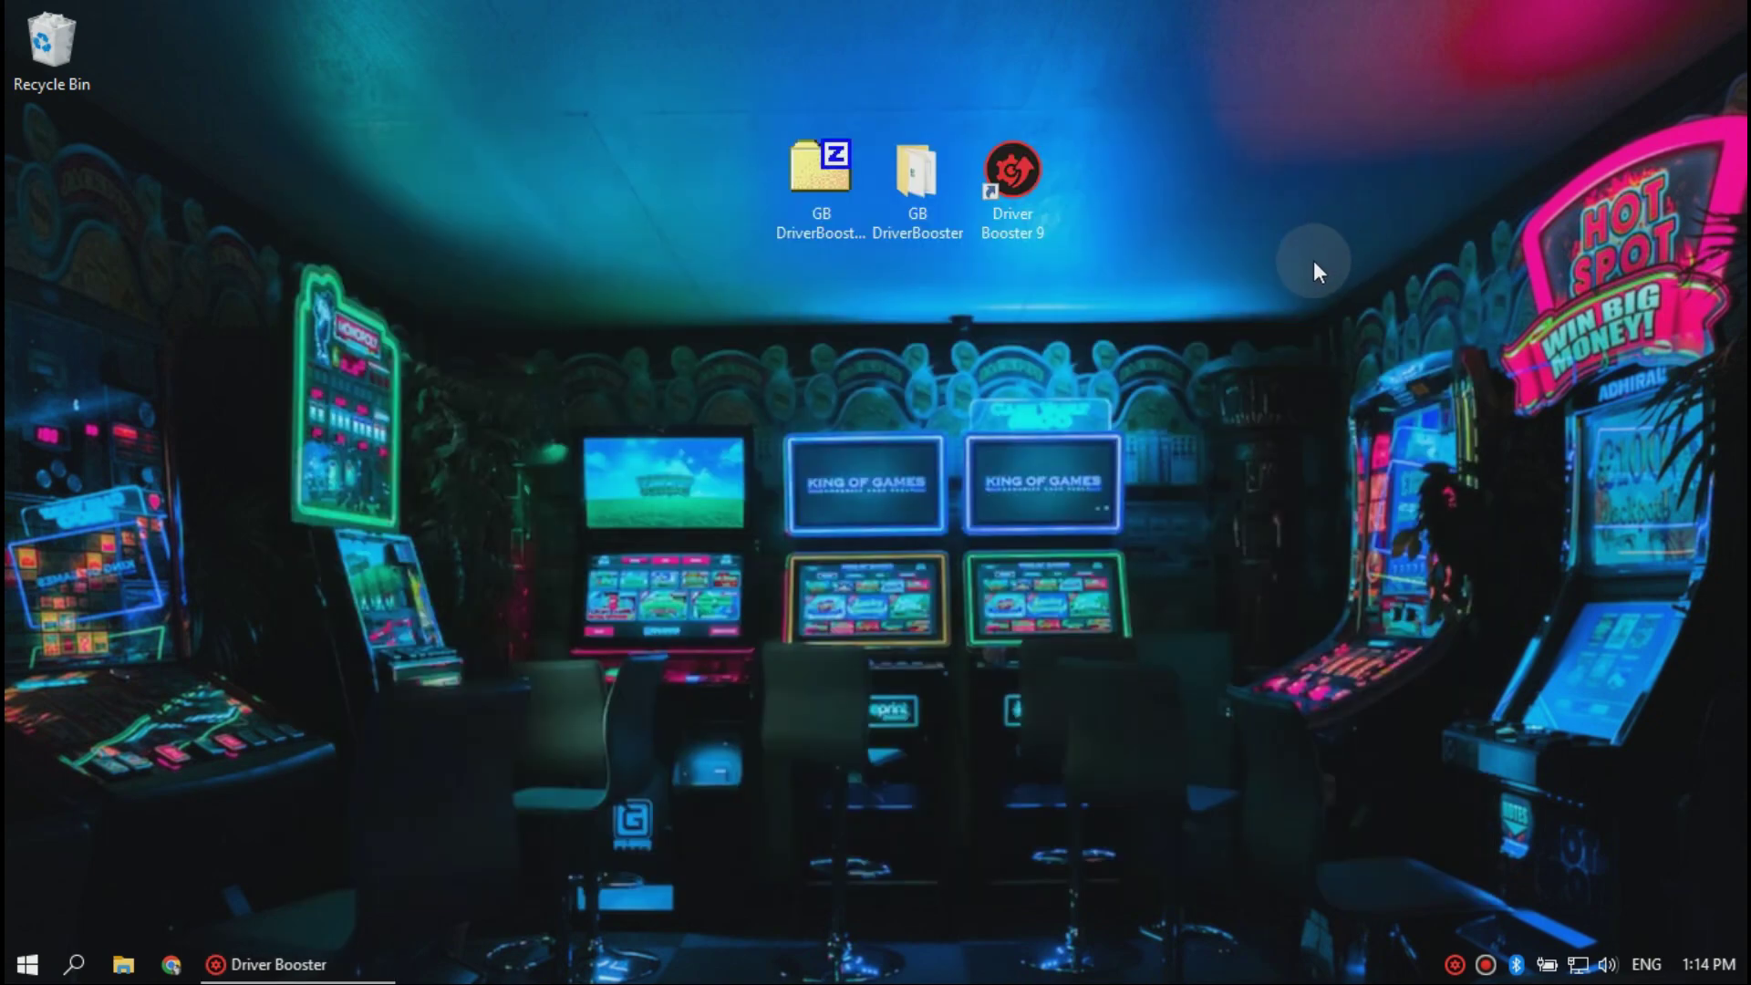